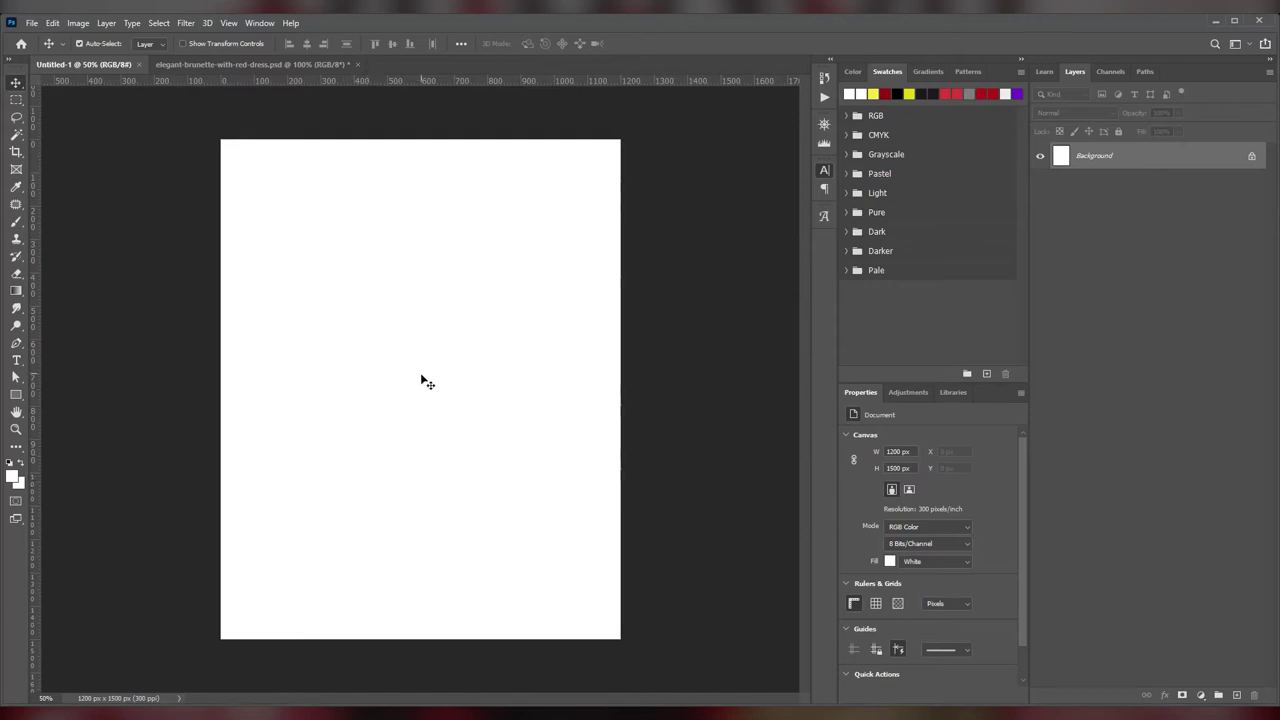
Step: Place the model photo into the flyer canvas and make the credit line text black
{"action": "left_click_drag", "start_coordinate": [420, 365], "coordinate": [485, 460]}
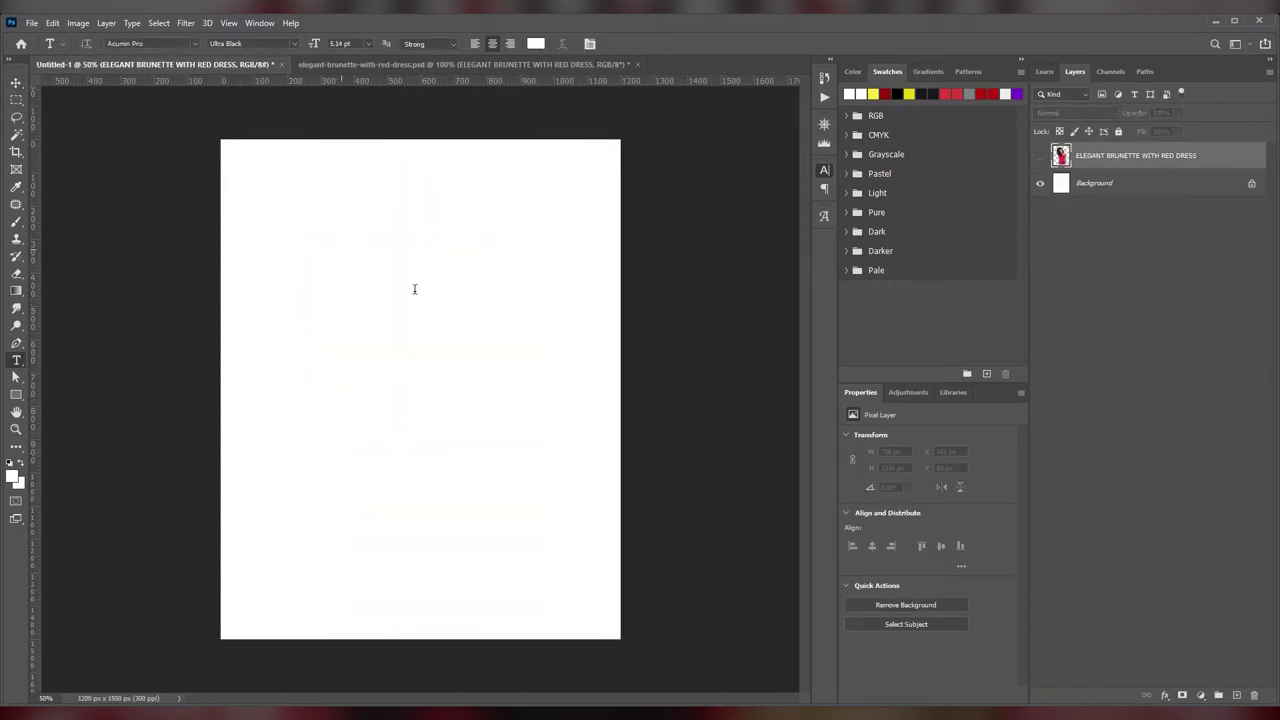
{"action": "left_click", "coordinate": [900, 97]}
{"action": "type", "text": "HUSH GROUP + DJ YUNGRICH PRESENTS"}
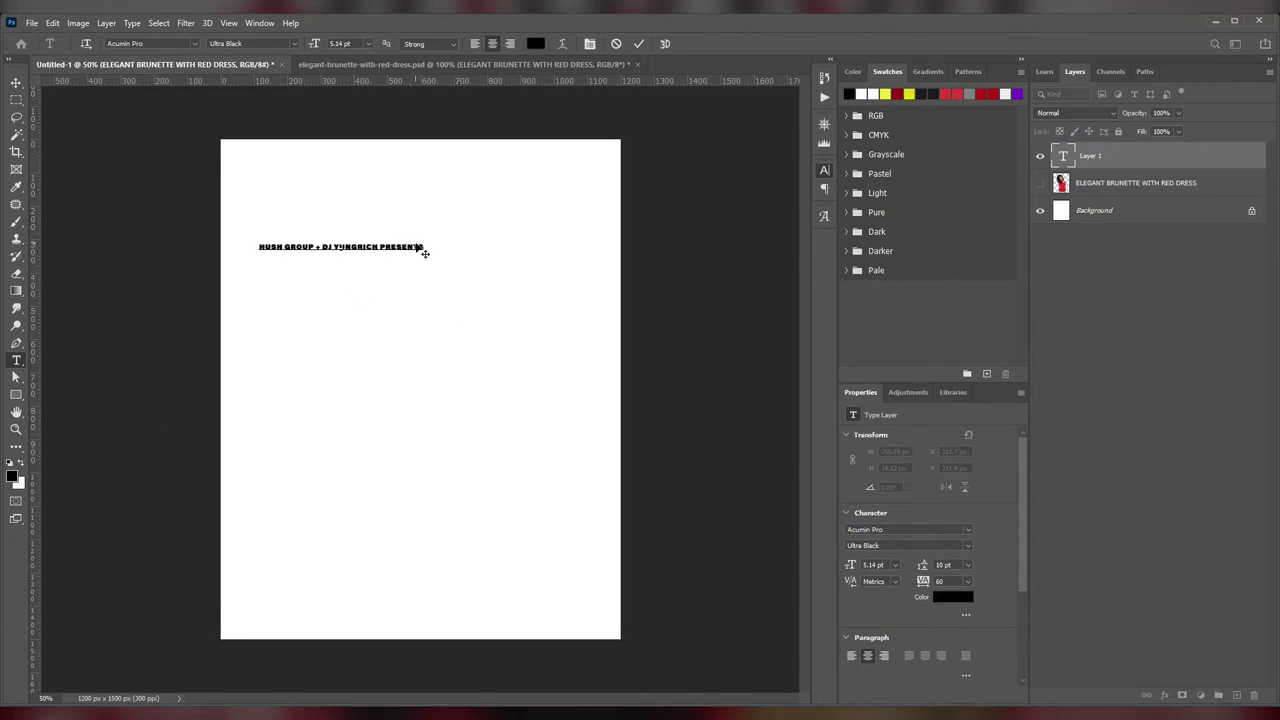
{"action": "left_click_drag", "start_coordinate": [424, 248], "coordinate": [258, 248]}
Step: Set the credit line to Bebas Neue 7 pt with 280 tracking
{"action": "left_click", "coordinate": [150, 43]}
{"action": "type", "text": "bebas"}
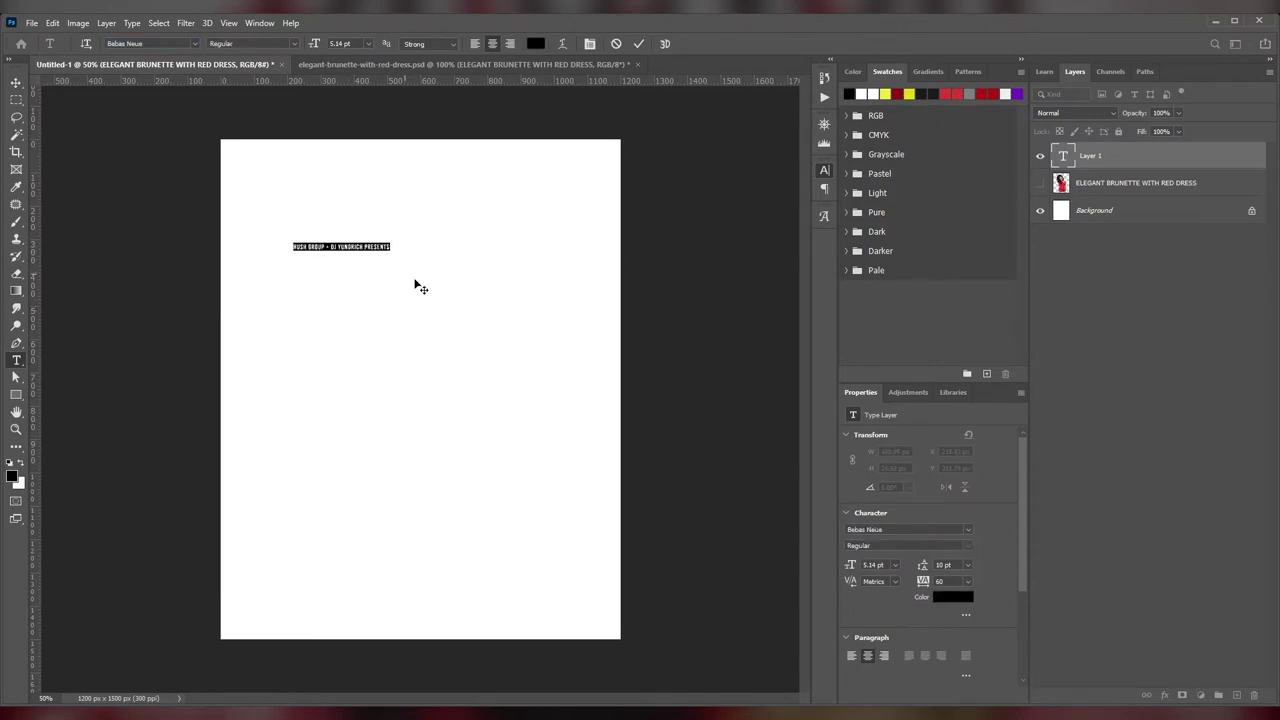
{"action": "left_click", "coordinate": [340, 43]}
{"action": "type", "text": "11"}
{"action": "key", "text": "Return"}
{"action": "type", "text": "7"}
{"action": "key", "text": "Return"}
{"action": "key", "text": "alt+Right"}
{"action": "key", "text": "alt+Right"}
{"action": "key", "text": "alt+Right"}
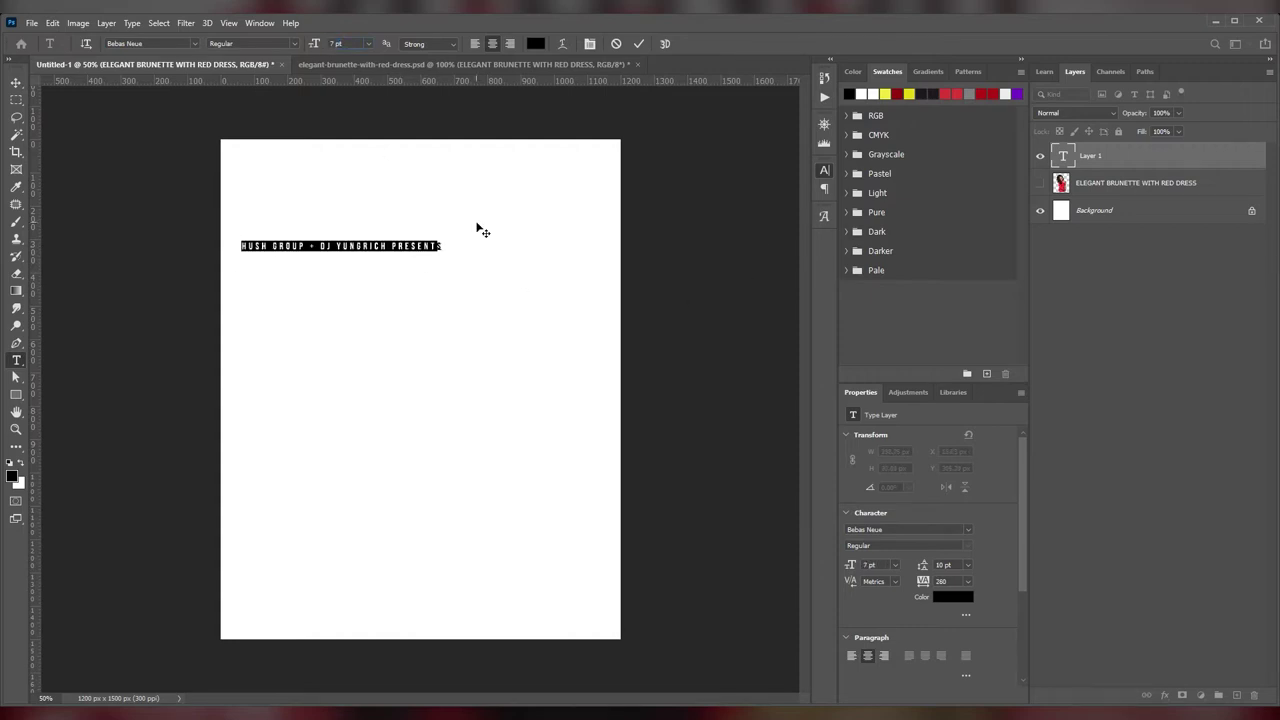
{"action": "left_click", "coordinate": [438, 250]}
Step: Centre the 'HUSH GROUP + DJ YUNGRICH PRESENTS' credit line at the top of the flyer
{"action": "left_click", "coordinate": [16, 82]}
{"action": "left_click_drag", "start_coordinate": [340, 246], "coordinate": [420, 164]}
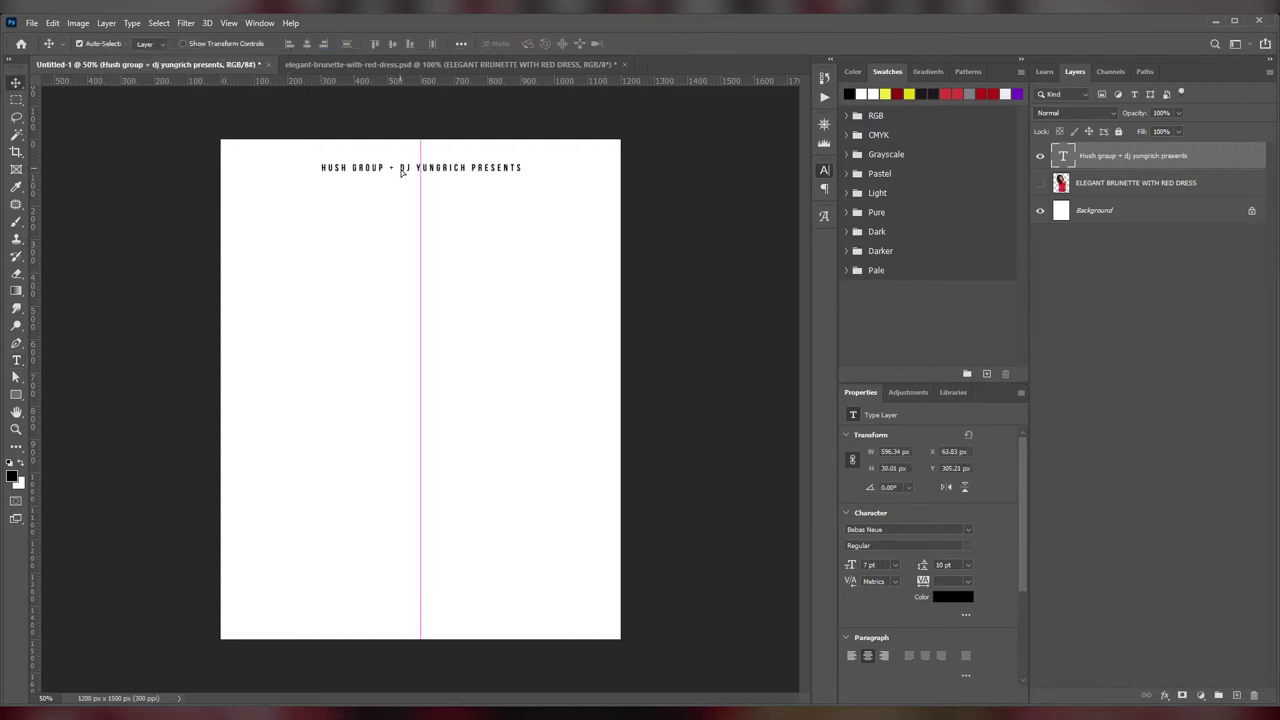
{"action": "left_click", "coordinate": [290, 342]}
Step: Type BRUNCH in the middle of the page at 25 pt
{"action": "key", "text": "t"}
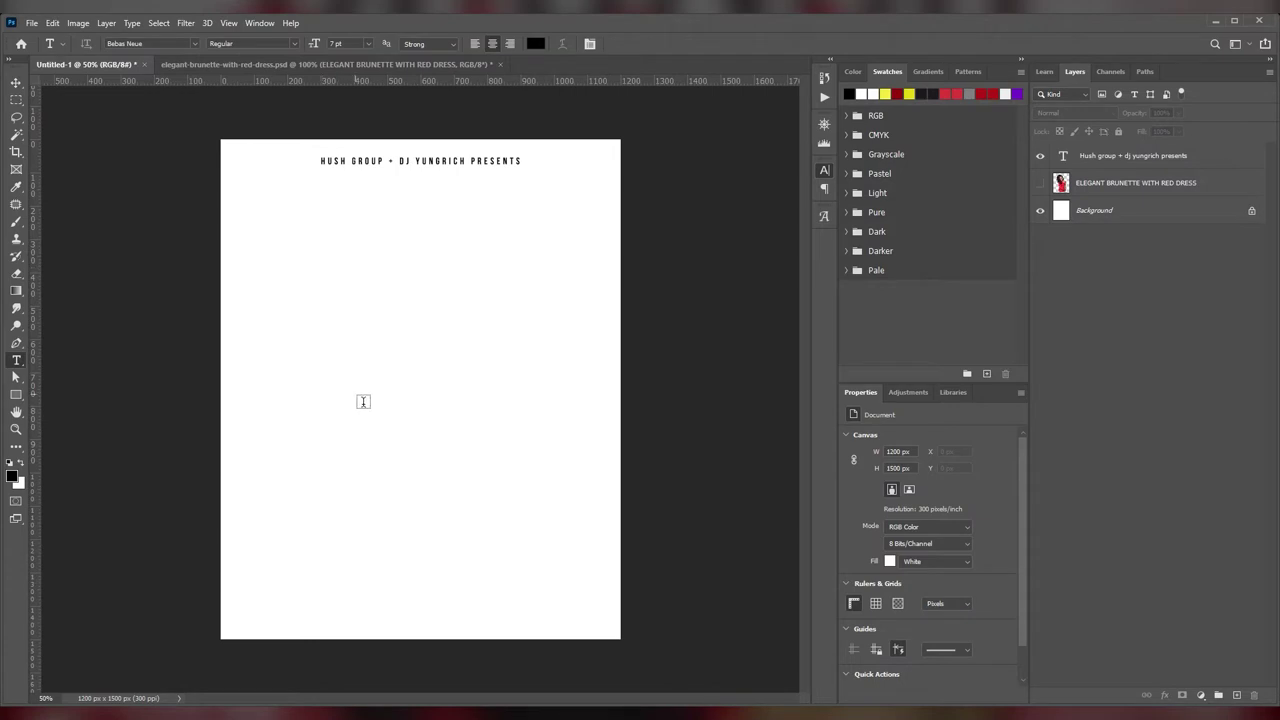
{"action": "left_click", "coordinate": [356, 396]}
{"action": "type", "text": "BRUNCH"}
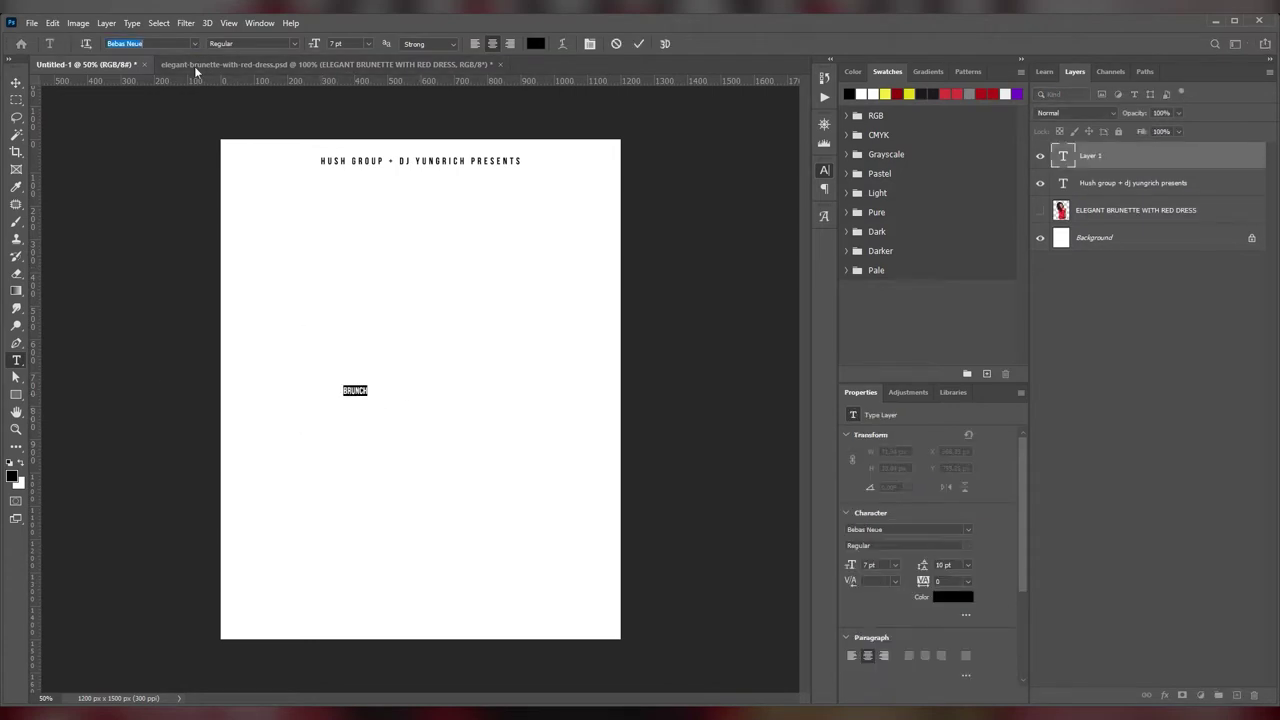
{"action": "type", "text": "HWT Roman Extended"}
{"action": "left_click", "coordinate": [340, 43]}
{"action": "type", "text": "25"}
{"action": "key", "text": "Return"}
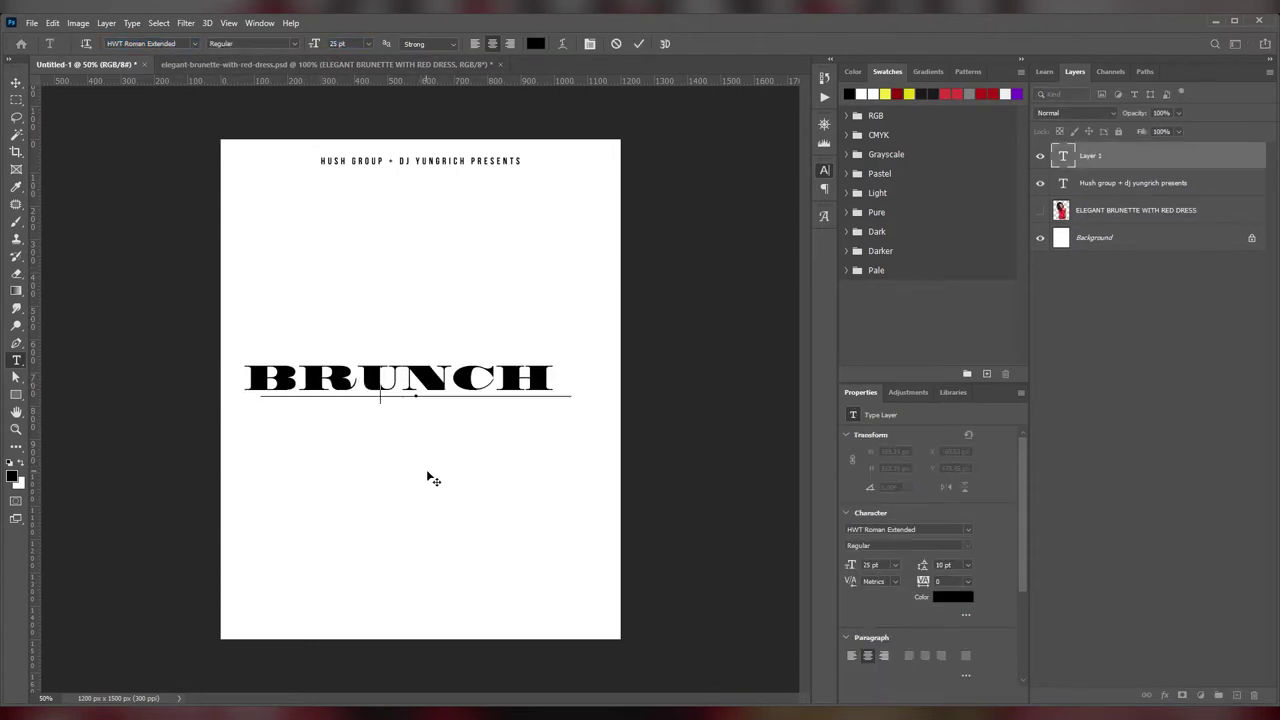
Step: Try fonts on BRUNCH, settling on the condensed Bee Three at 115 pt
{"action": "left_click", "coordinate": [150, 43]}
{"action": "key", "text": "Down"}
{"action": "key", "text": "Down"}
{"action": "key", "text": "Down"}
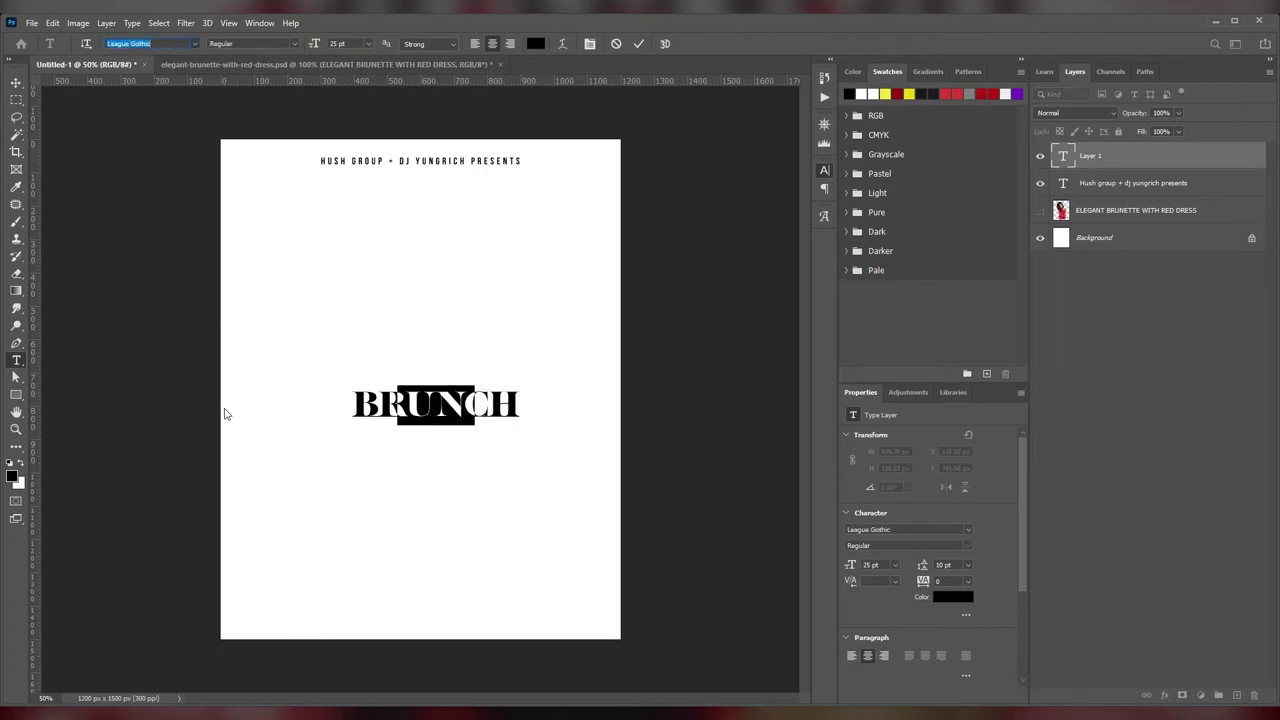
{"action": "key", "text": "Down"}
{"action": "key", "text": "Down"}
{"action": "key", "text": "Down"}
{"action": "key", "text": "Down"}
{"action": "key", "text": "Down"}
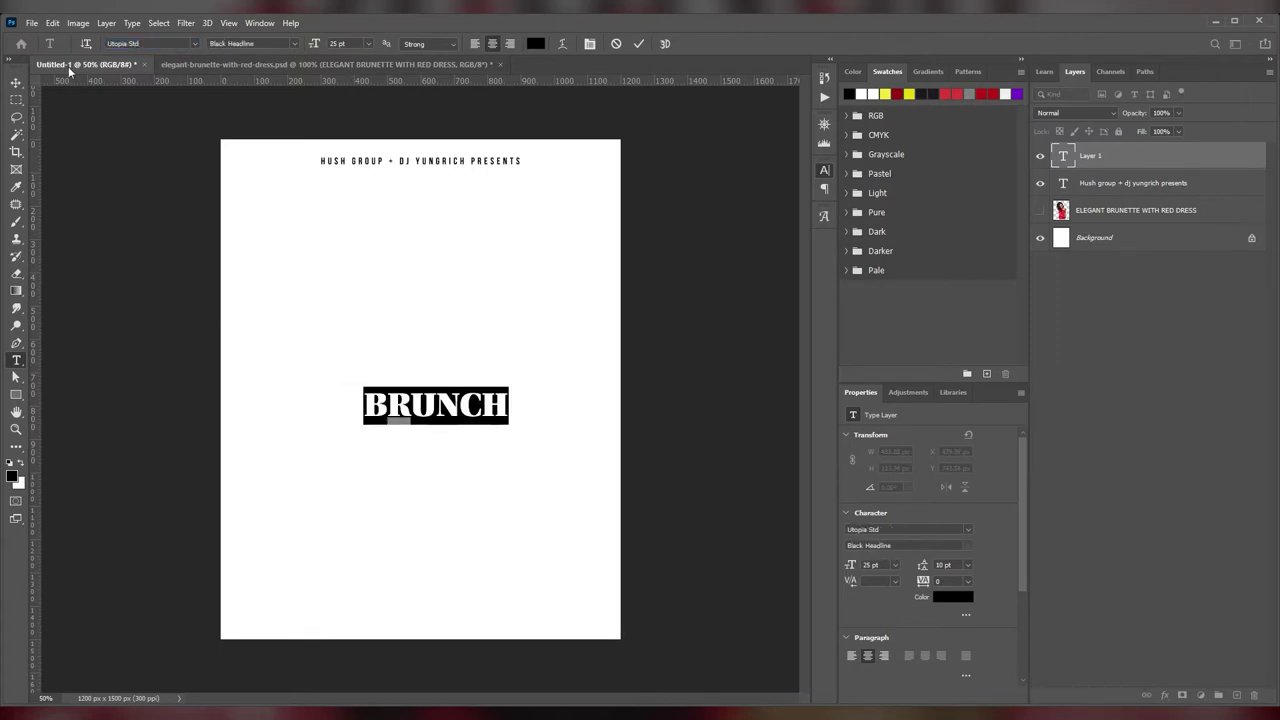
{"action": "left_click_drag", "start_coordinate": [316, 44], "coordinate": [338, 44]}
{"action": "left_click", "coordinate": [342, 520]}
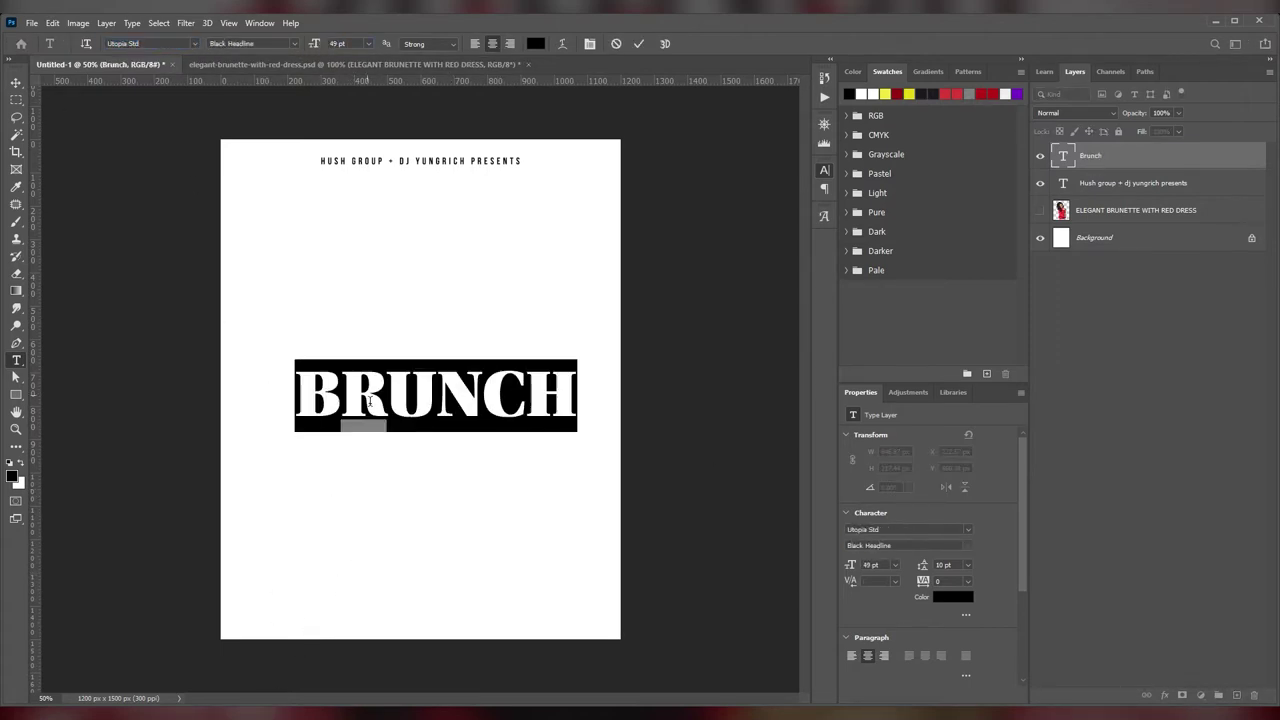
{"action": "key", "text": "Down"}
{"action": "key", "text": "Down"}
{"action": "key", "text": "Down"}
{"action": "left_click_drag", "start_coordinate": [316, 44], "coordinate": [380, 44]}
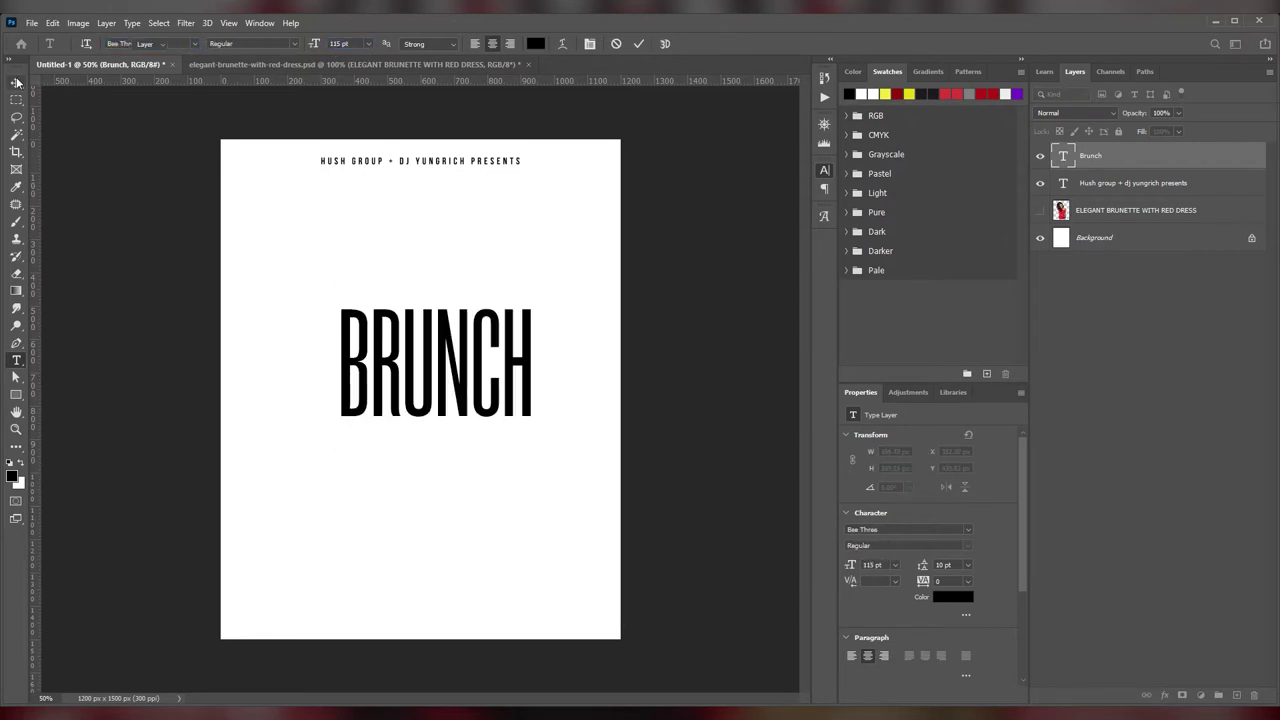
Step: Centre BRUNCH and add a small, scaled-down ON text below it
{"action": "key", "text": "v"}
{"action": "left_click_drag", "start_coordinate": [430, 330], "coordinate": [418, 330]}
{"action": "key", "text": "t"}
{"action": "left_click", "coordinate": [399, 452]}
{"action": "type", "text": "on"}
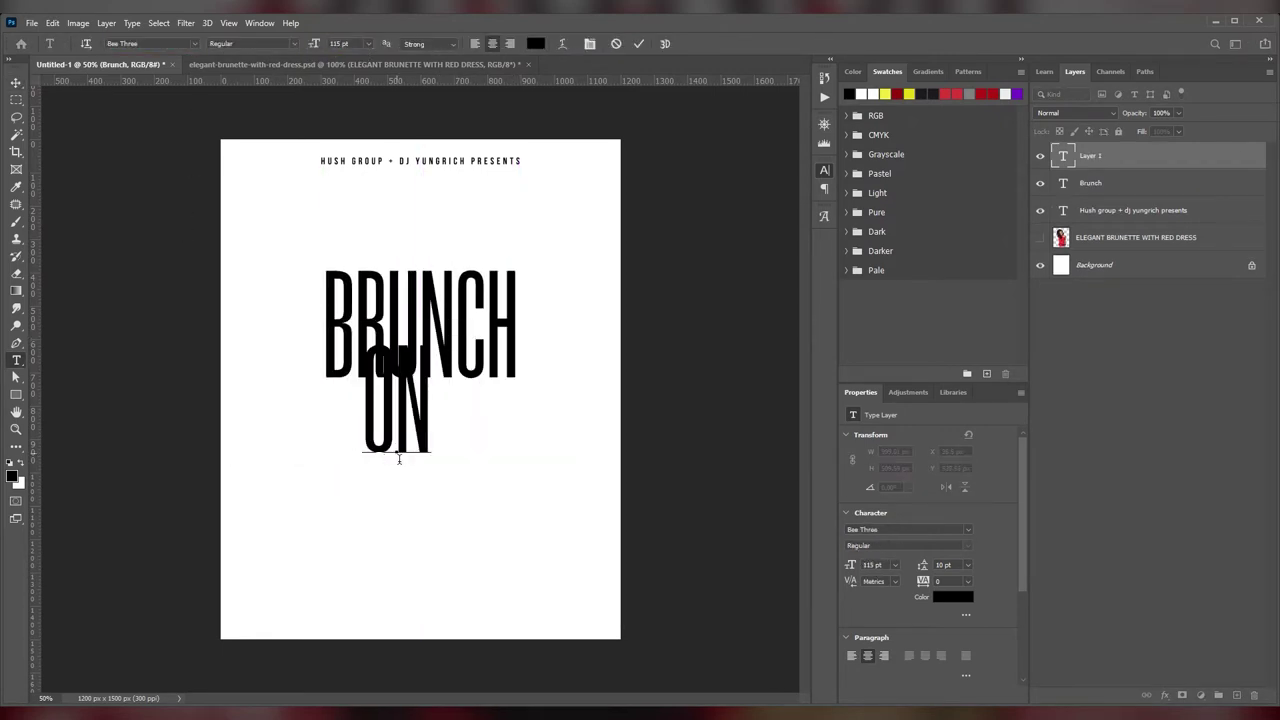
{"action": "key", "text": "ctrl+t"}
{"action": "left_click_drag", "start_coordinate": [457, 523], "coordinate": [432, 460]}
{"action": "key", "text": "Return"}
Step: Add a 'saturdays' text line and choose a script font for it
{"action": "key", "text": "shift+Up"}
{"action": "key", "text": "shift+Up"}
{"action": "key", "text": "shift+Up"}
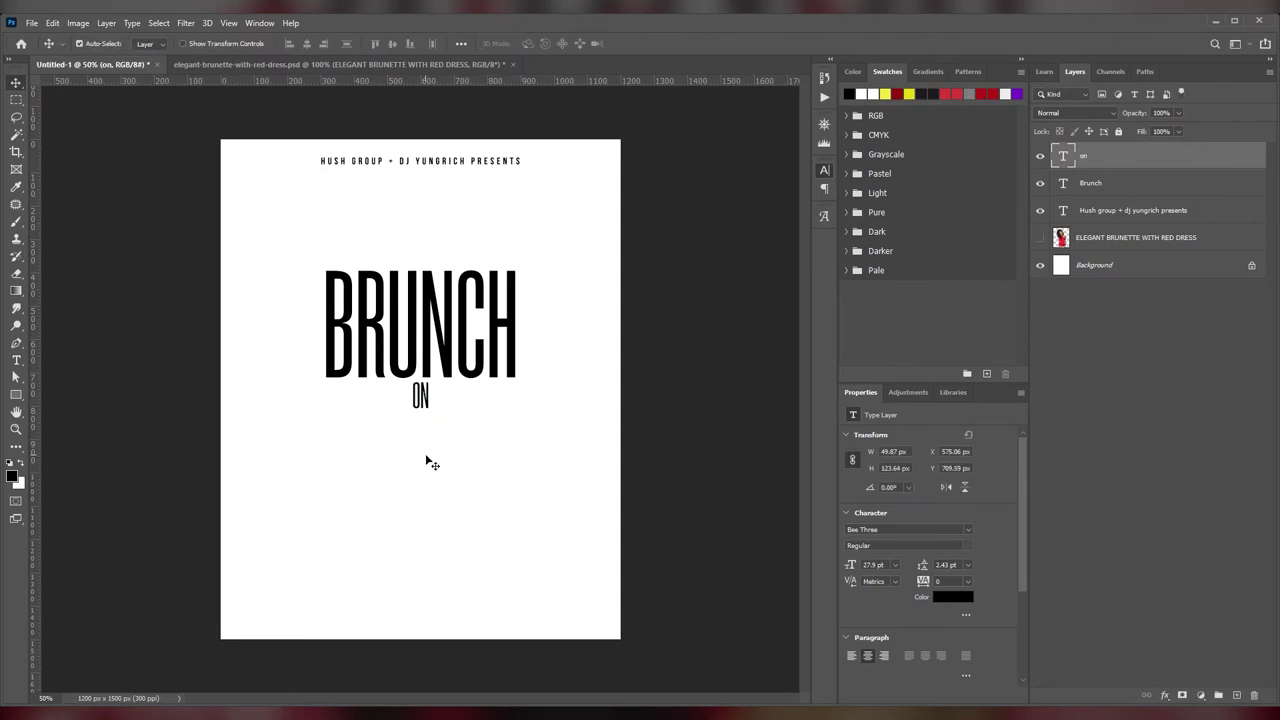
{"action": "key", "text": "t"}
{"action": "left_click", "coordinate": [305, 505]}
{"action": "type", "text": "saturdays"}
{"action": "key", "text": "ctrl+a"}
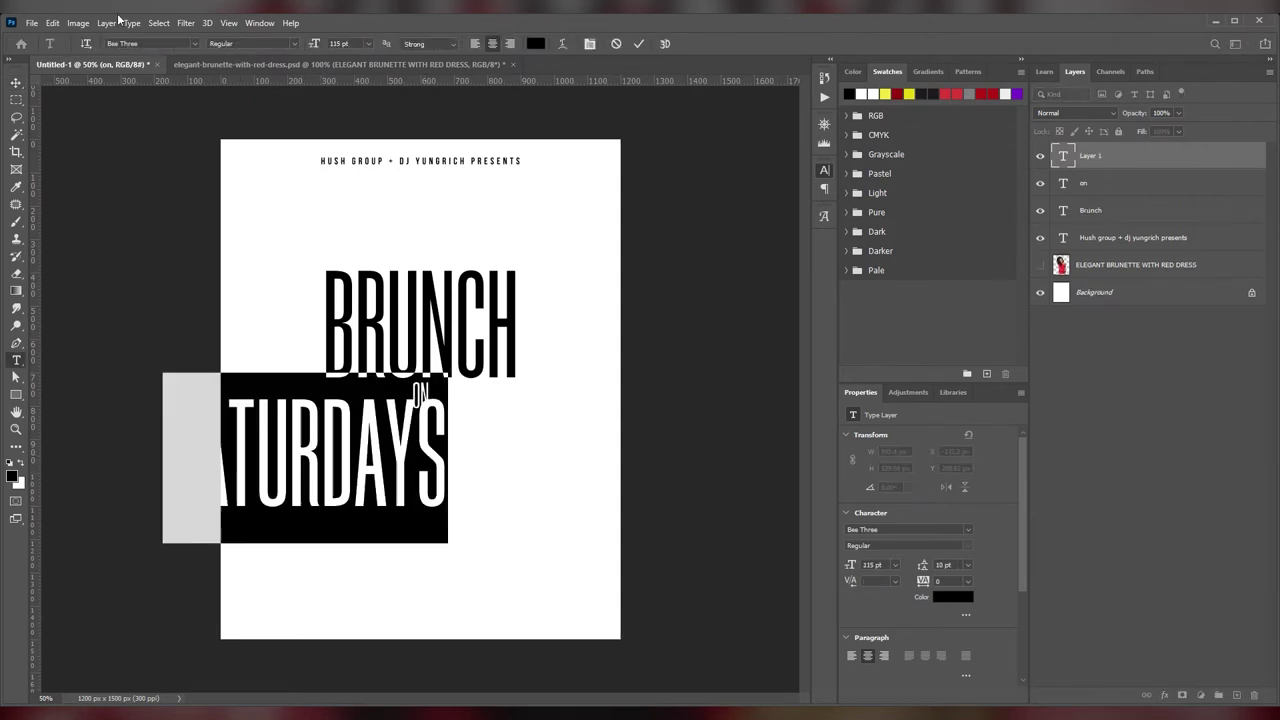
{"action": "left_click", "coordinate": [150, 43]}
{"action": "key", "text": "Down"}
{"action": "key", "text": "Down"}
{"action": "key", "text": "Down"}
{"action": "key", "text": "Down"}
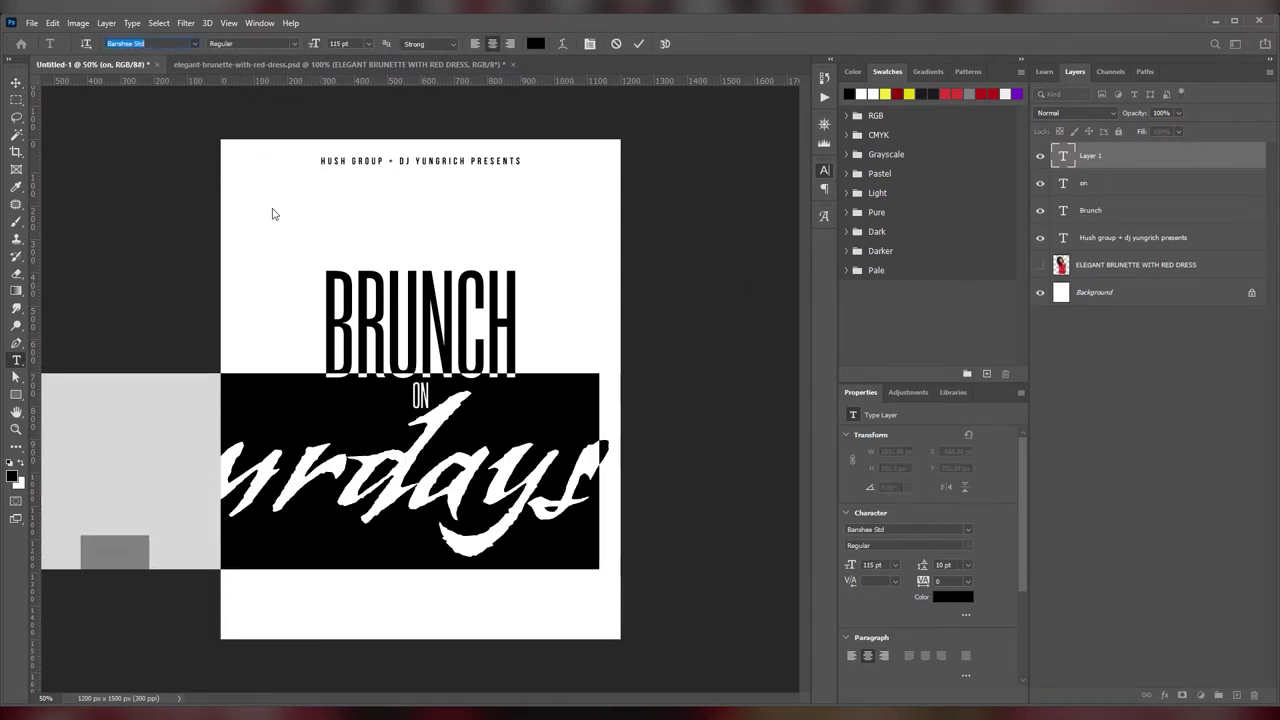
{"action": "key", "text": "Down"}
{"action": "key", "text": "Down"}
{"action": "key", "text": "Down"}
{"action": "key", "text": "Down"}
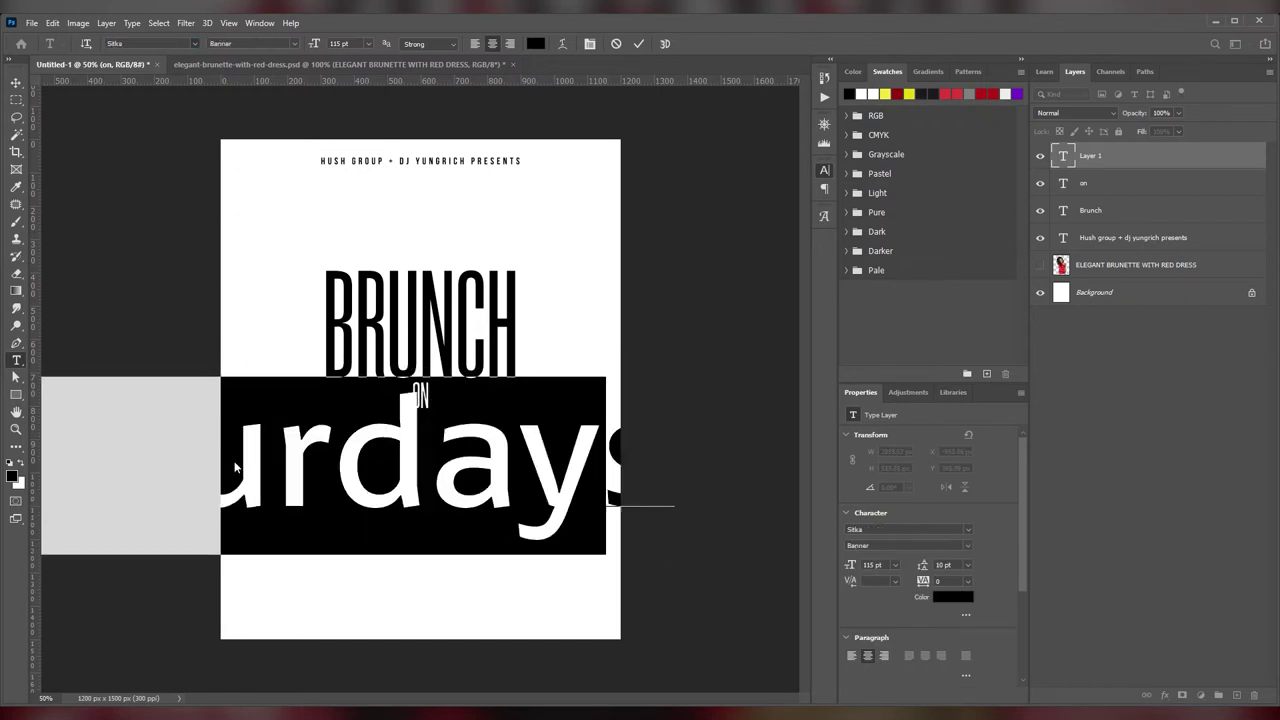
{"action": "key", "text": "Down"}
{"action": "key", "text": "Down"}
{"action": "key", "text": "ctrl+Return"}
{"action": "key", "text": "v"}
{"action": "double_click", "coordinate": [383, 447]}
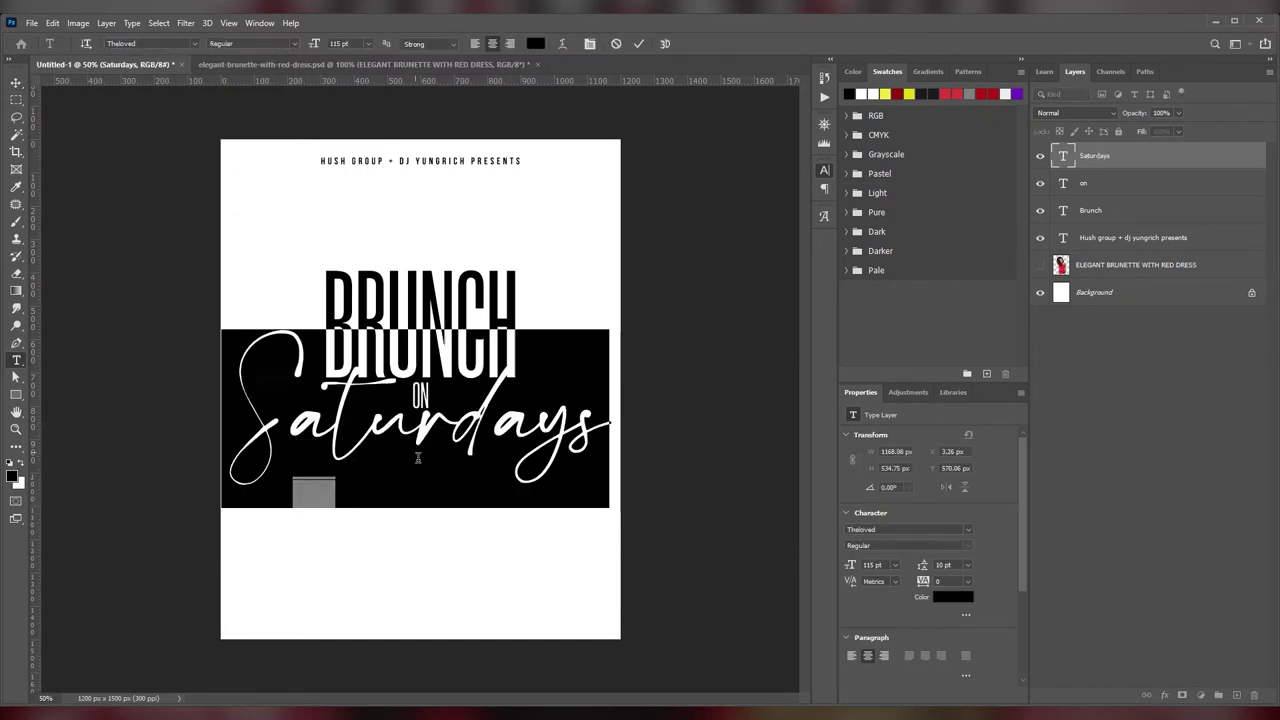
{"action": "key", "text": "Down"}
{"action": "key", "text": "Down"}
{"action": "key", "text": "Down"}
{"action": "left_click", "coordinate": [15, 84]}
Step: Scale Saturdays to fit under BRUNCH and move ON beside BRUNCH
{"action": "key", "text": "ctrl+t"}
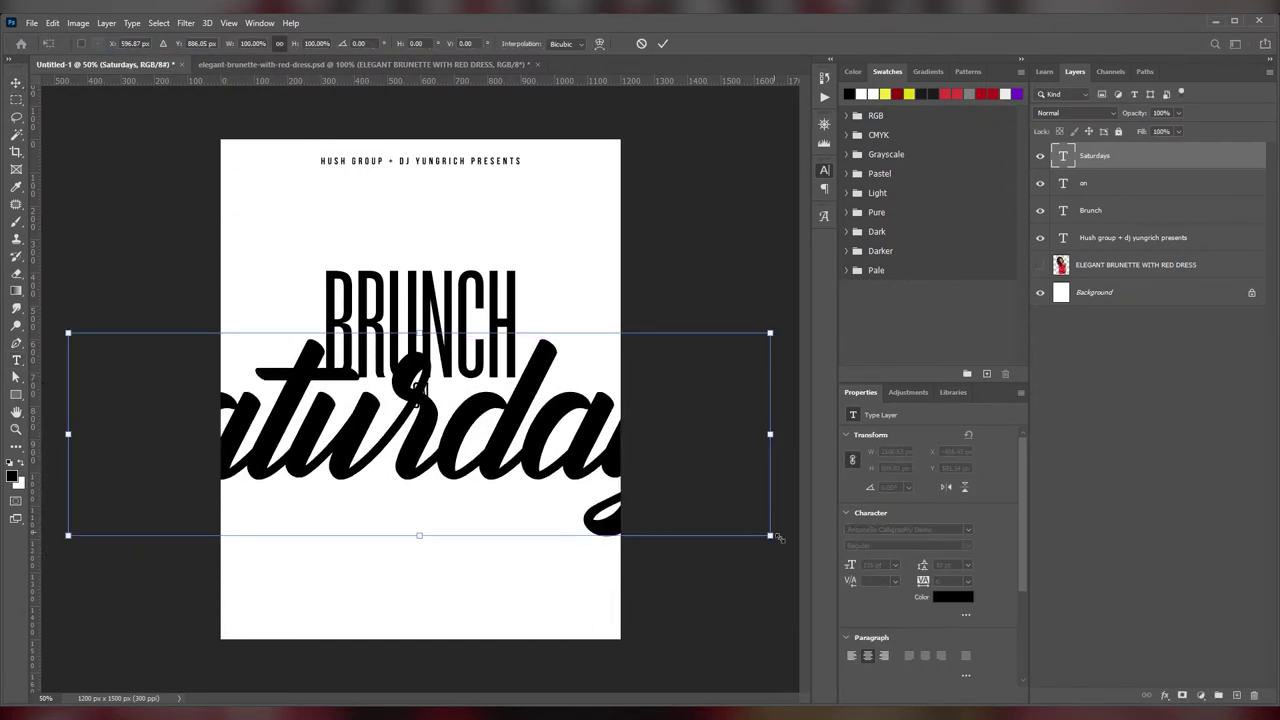
{"action": "left_click_drag", "start_coordinate": [771, 531], "coordinate": [557, 469]}
{"action": "left_click_drag", "start_coordinate": [474, 460], "coordinate": [478, 430]}
{"action": "key", "text": "Return"}
{"action": "left_click", "coordinate": [453, 378], "text": "ctrl"}
{"action": "left_click_drag", "start_coordinate": [453, 378], "coordinate": [525, 364]}
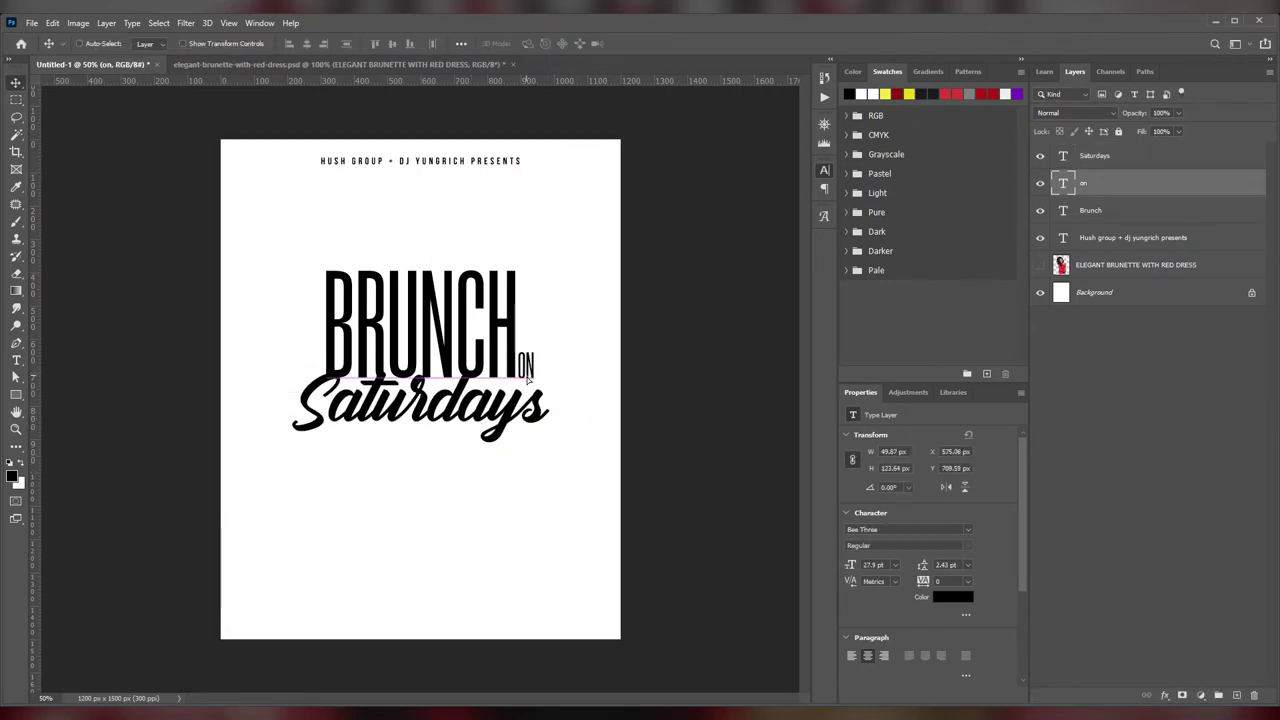
Step: Group ON, BRUNCH and Saturdays as 'Title', shift it slightly right, and start new text below
{"action": "left_click", "coordinate": [1092, 210], "text": "shift"}
{"action": "key", "text": "ctrl+g"}
{"action": "type", "text": "brunch"}
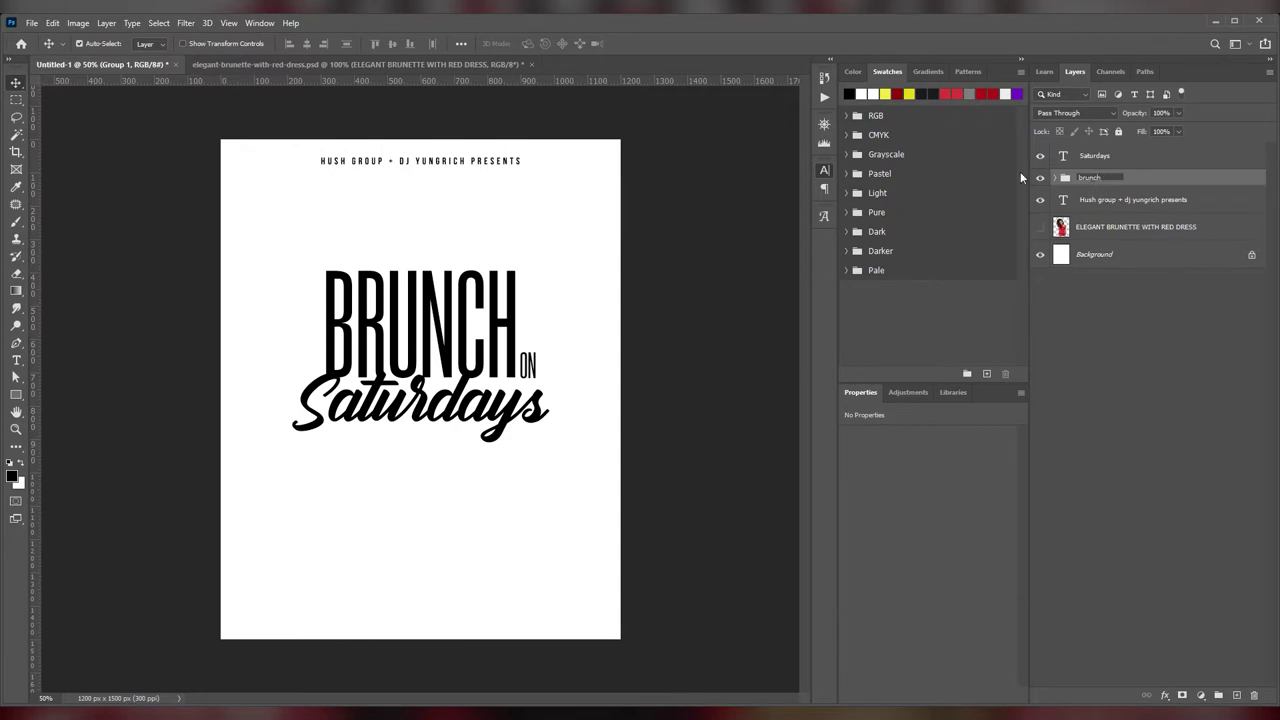
{"action": "left_click", "coordinate": [1095, 155], "text": "shift"}
{"action": "left_click", "coordinate": [306, 43]}
{"action": "key", "text": "ctrl+g"}
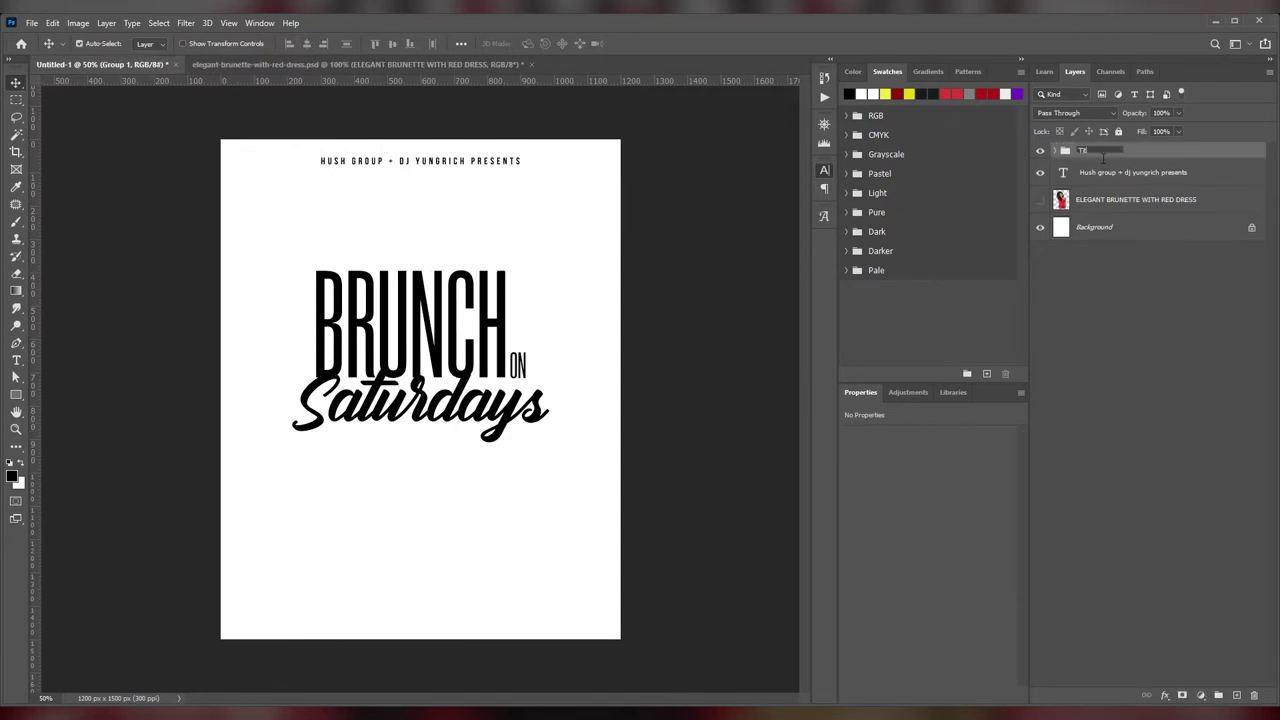
{"action": "double_click", "coordinate": [1083, 150]}
{"action": "type", "text": "Title"}
{"action": "key", "text": "Return"}
{"action": "left_click_drag", "start_coordinate": [574, 325], "coordinate": [632, 325]}
{"action": "key", "text": "t"}
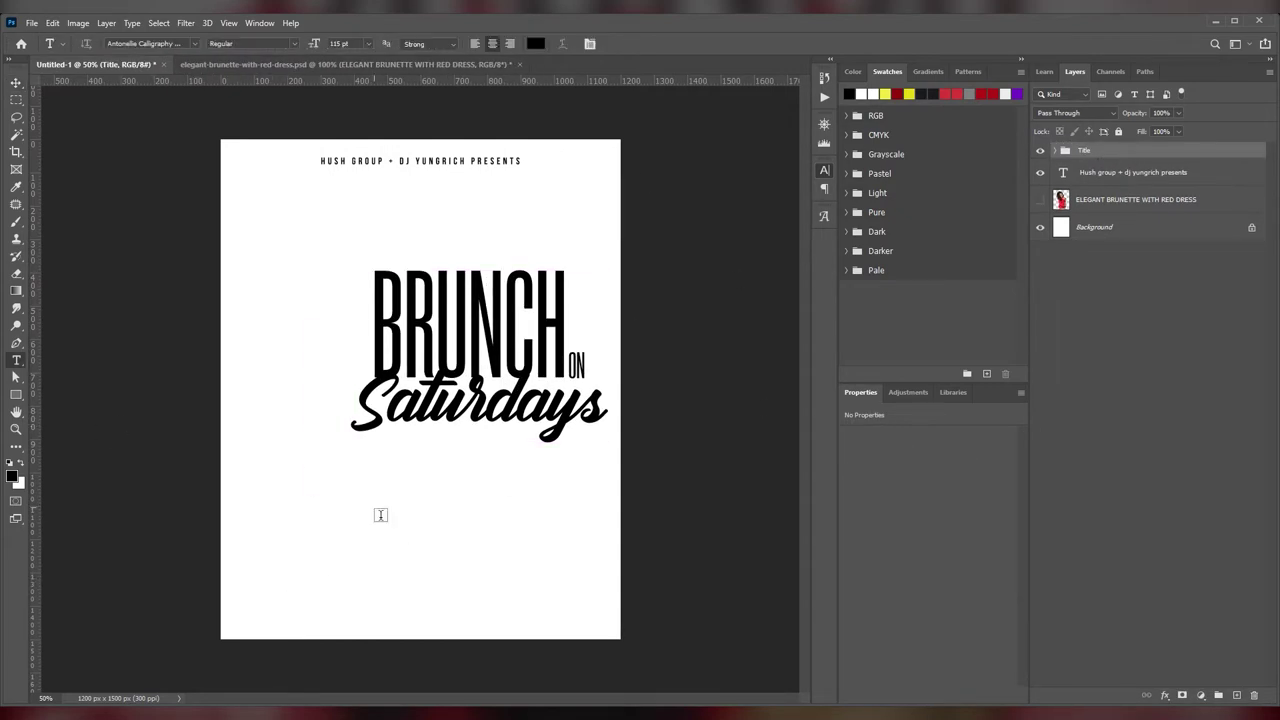
{"action": "left_click", "coordinate": [371, 514]}
Step: Type the venue name '404 BAR & GRILL' in all caps
{"action": "left_click", "coordinate": [150, 43]}
{"action": "key", "text": "Down"}
{"action": "key", "text": "Down"}
{"action": "key", "text": "Down"}
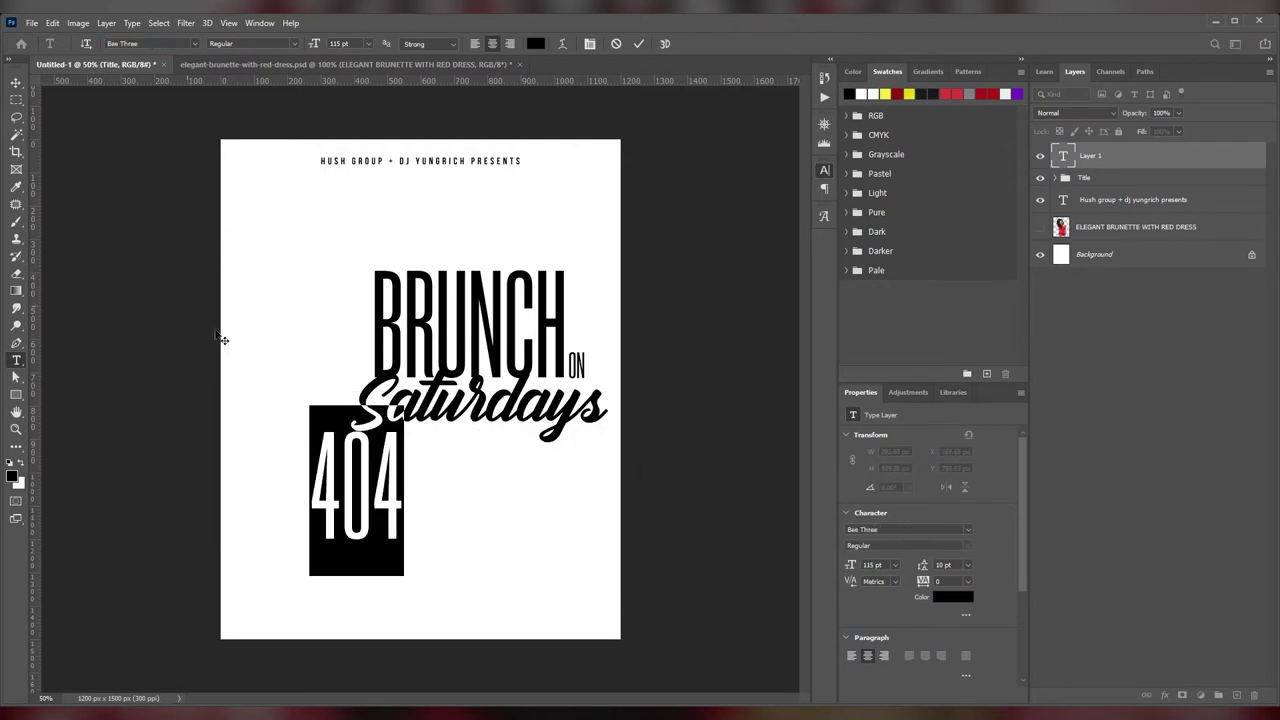
{"action": "key", "text": "Down"}
{"action": "key", "text": "Down"}
{"action": "left_click", "coordinate": [362, 553]}
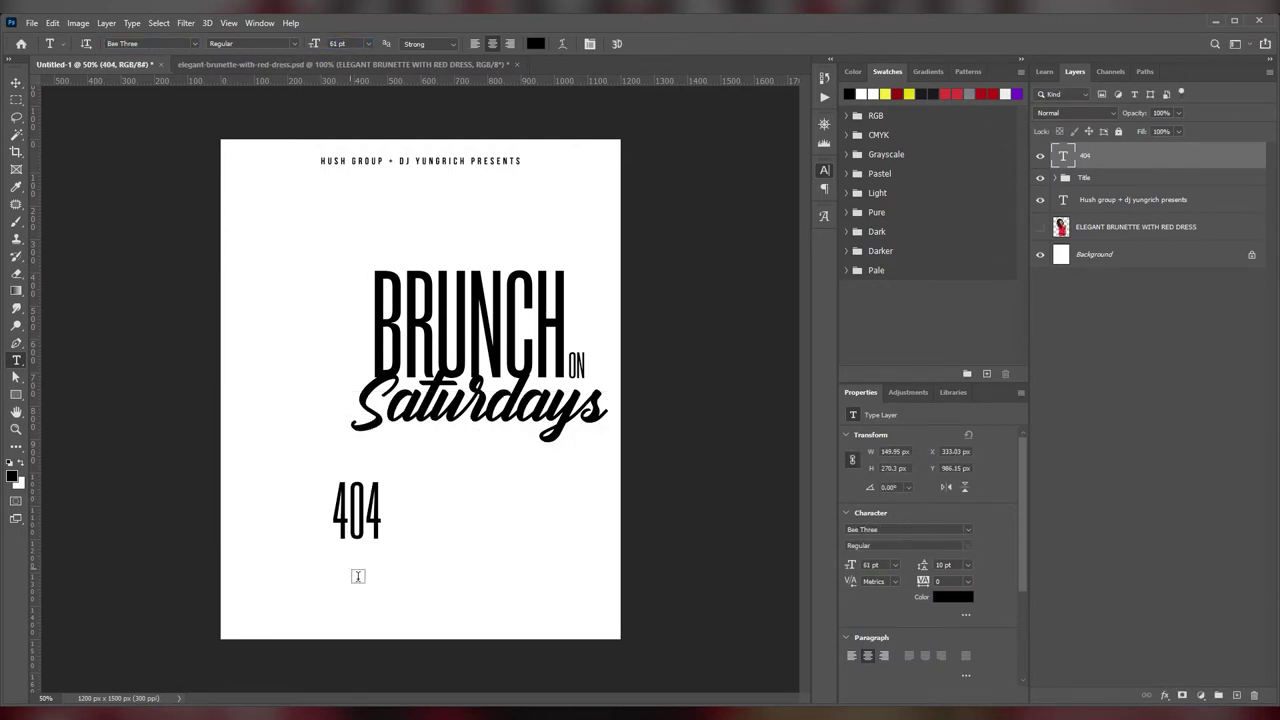
{"action": "left_click", "coordinate": [383, 512]}
{"action": "type", "text": ".bar"}
{"action": "key", "text": "BackSpace"}
{"action": "key", "text": "BackSpace"}
{"action": "key", "text": "BackSpace"}
{"action": "type", "text": "Bar"}
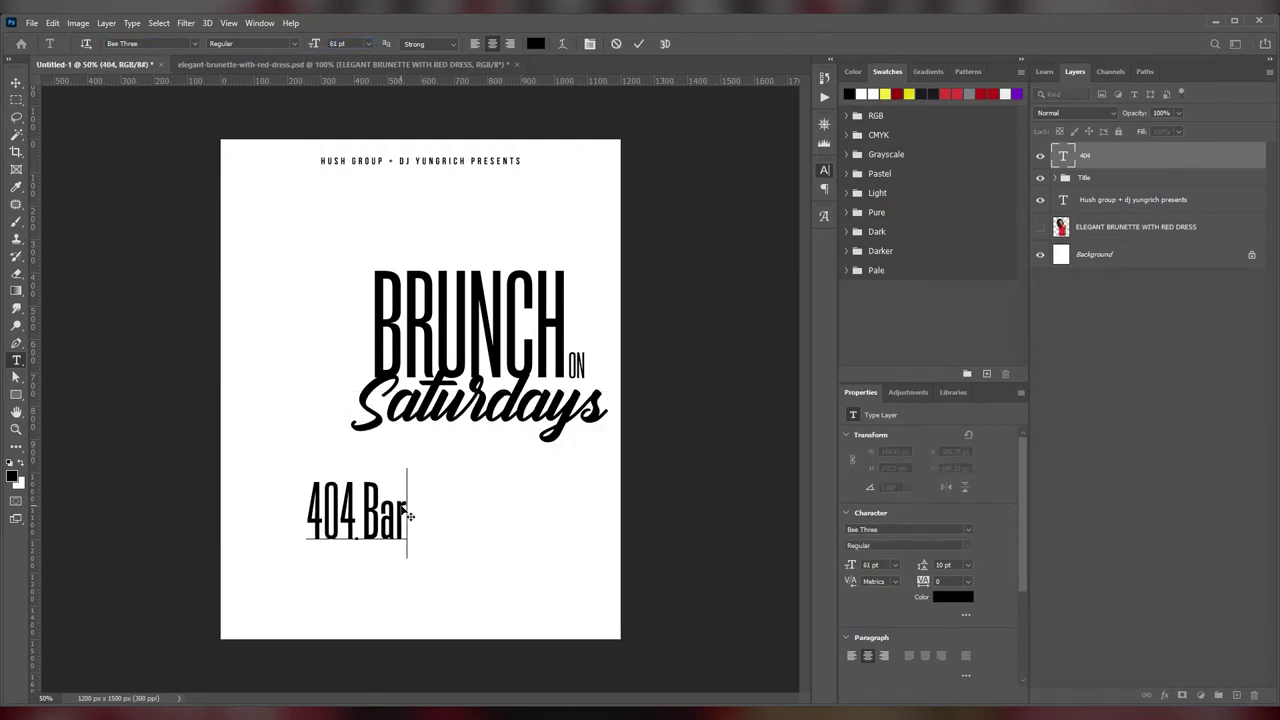
{"action": "type", "text": " & Grill"}
{"action": "key", "text": "ctrl+a"}
{"action": "key", "text": "ctrl+shift+k"}
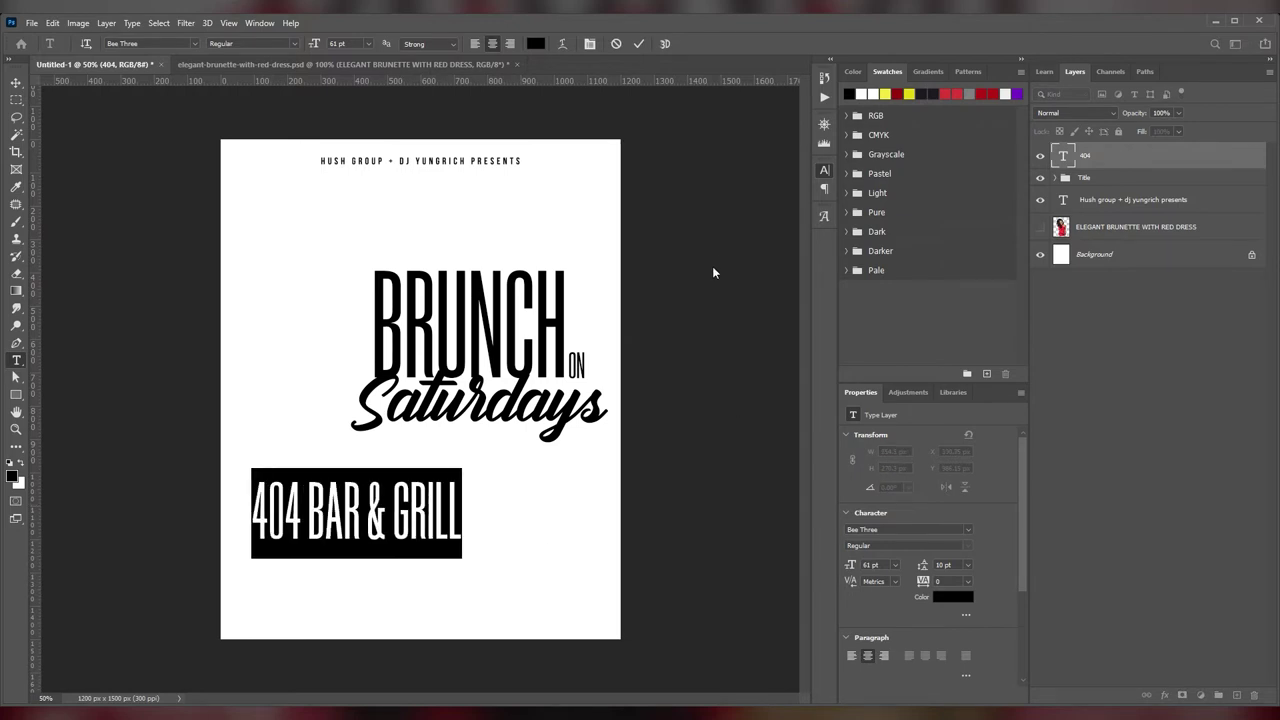
{"action": "key", "text": "ctrl+Return"}
{"action": "left_click", "coordinate": [325, 578]}
Step: Add the venue's street address below the name in Arial Black 7 pt
{"action": "type", "text": "404 E"}
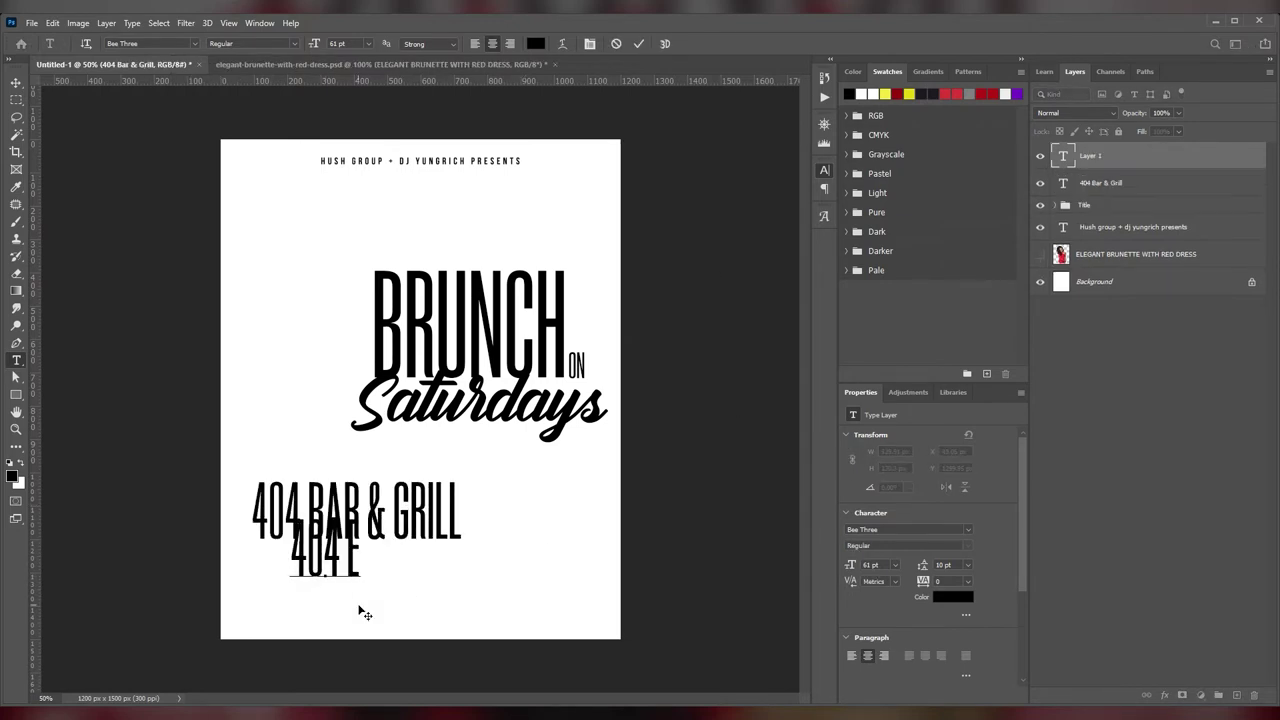
{"action": "type", "text": "lysian Fields Rd. NASHVILLE,"}
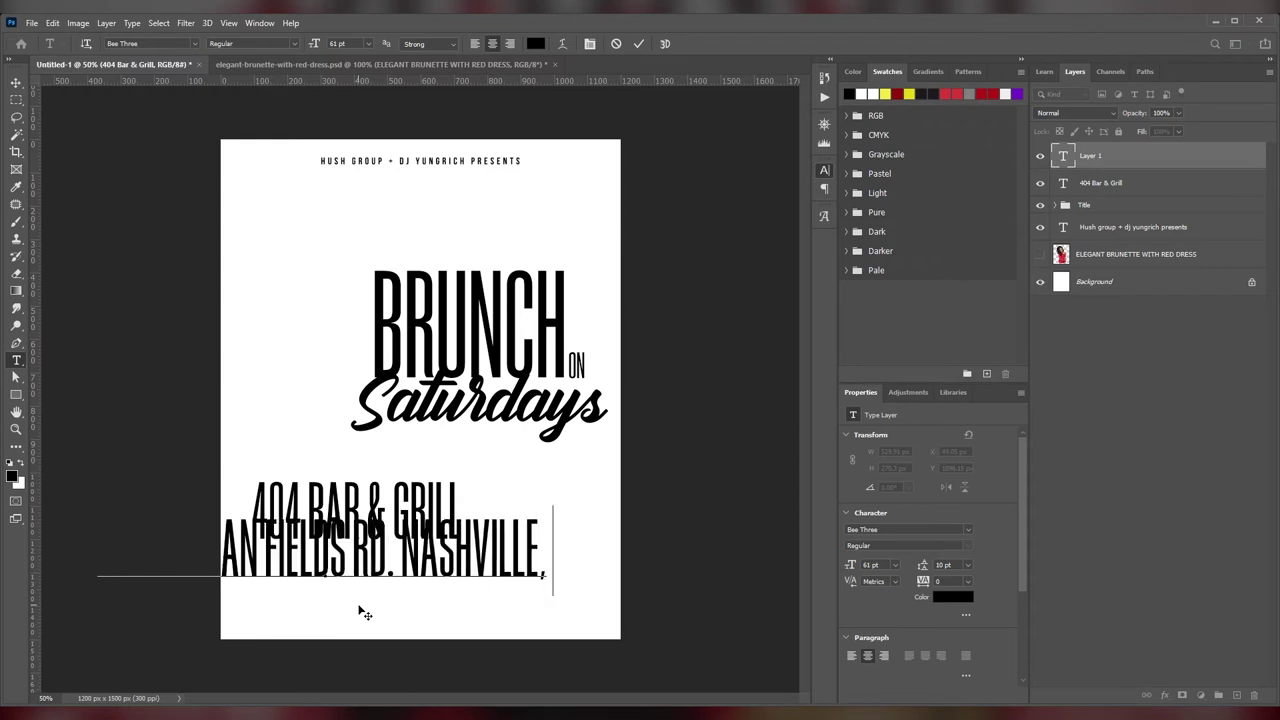
{"action": "type", "text": " TN 37211"}
{"action": "key", "text": "ctrl+a"}
{"action": "type", "text": "Arial"}
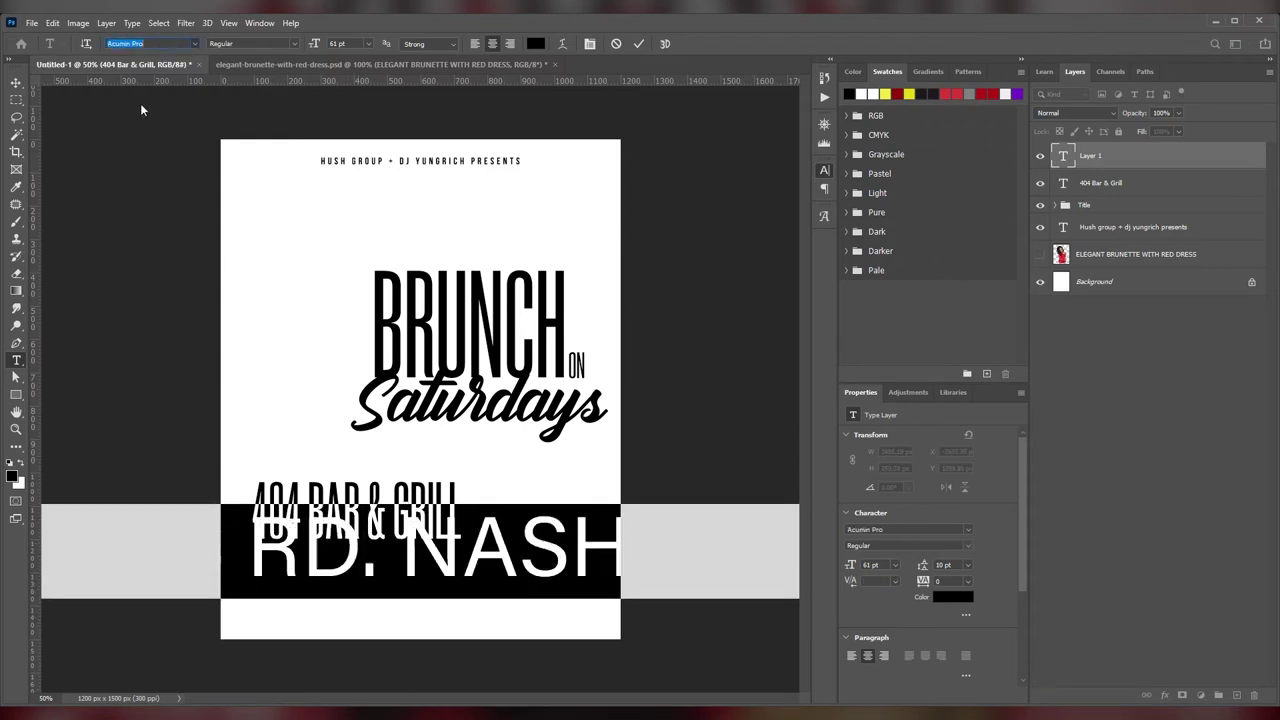
{"action": "left_click_drag", "start_coordinate": [318, 45], "coordinate": [290, 50]}
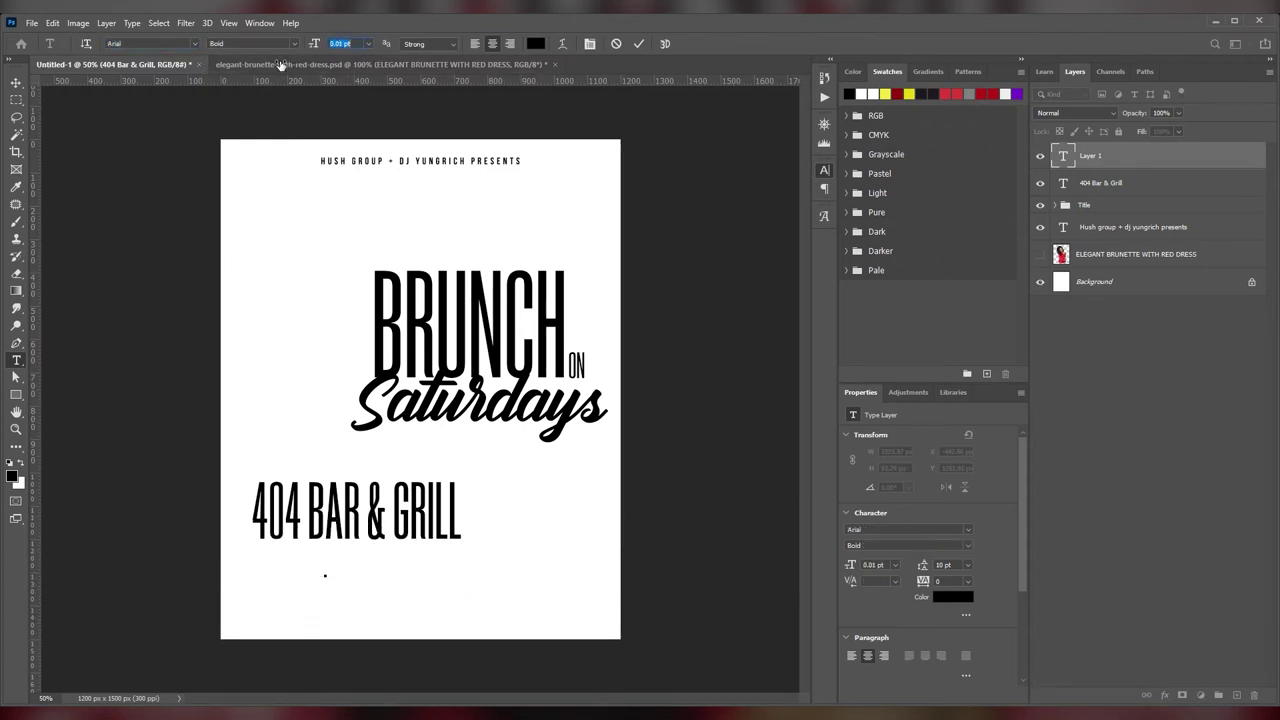
{"action": "type", "text": "7"}
{"action": "key", "text": "ctrl+Return"}
{"action": "left_click_drag", "start_coordinate": [300, 620], "coordinate": [336, 590]}
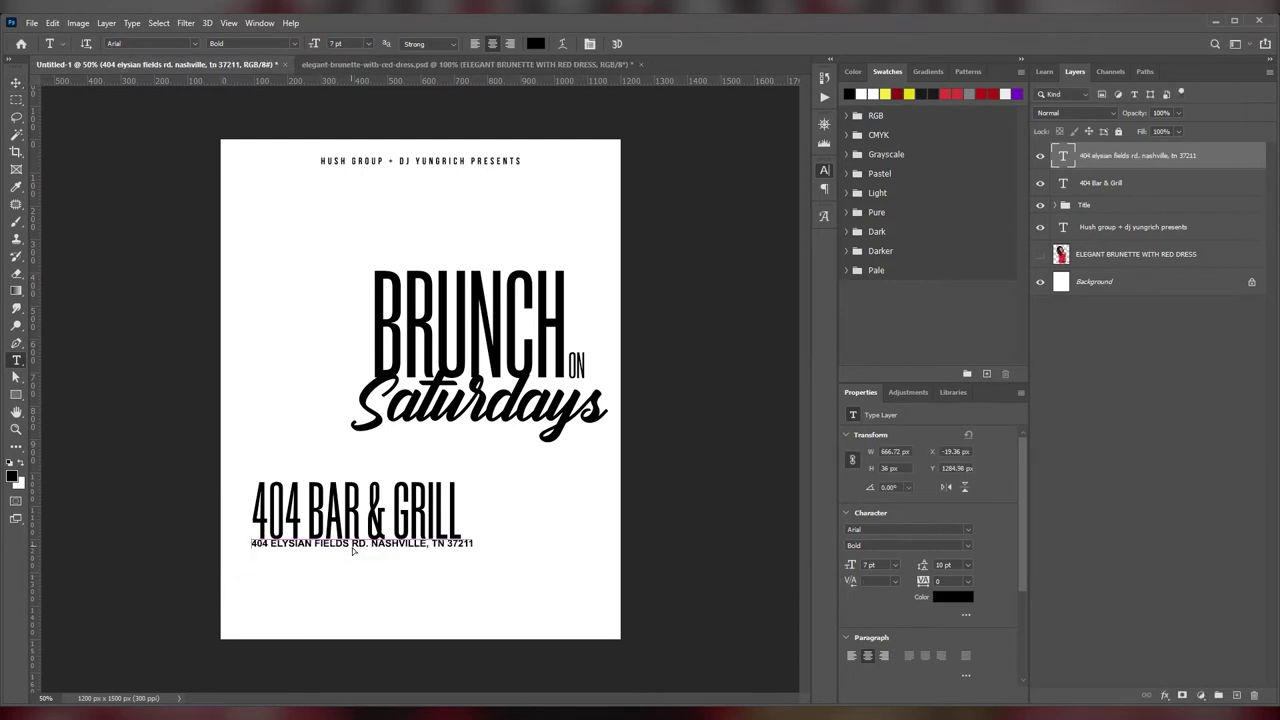
{"action": "left_click", "coordinate": [300, 85]}
Step: Centre-align the venue name and address at the bottom and group them as 'location'
{"action": "left_click", "coordinate": [16, 83]}
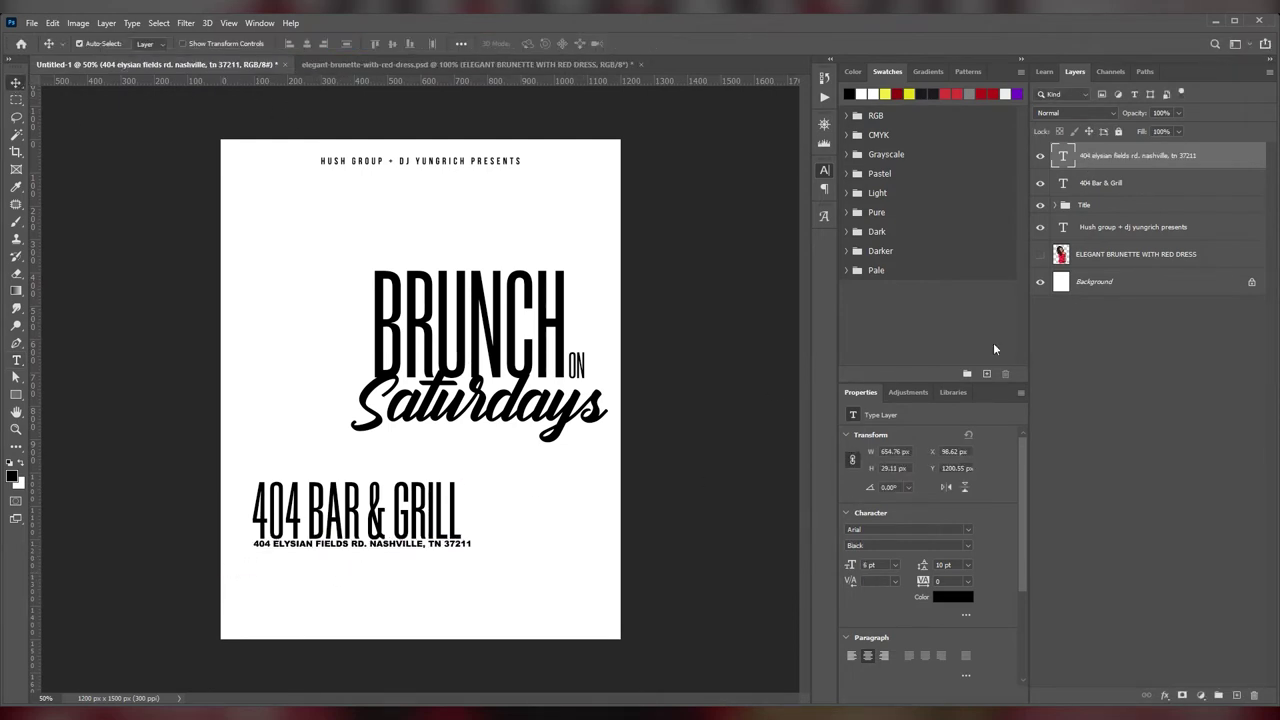
{"action": "left_click", "coordinate": [1100, 183], "text": "shift"}
{"action": "left_click", "coordinate": [306, 44]}
{"action": "left_click_drag", "start_coordinate": [375, 478], "coordinate": [437, 527]}
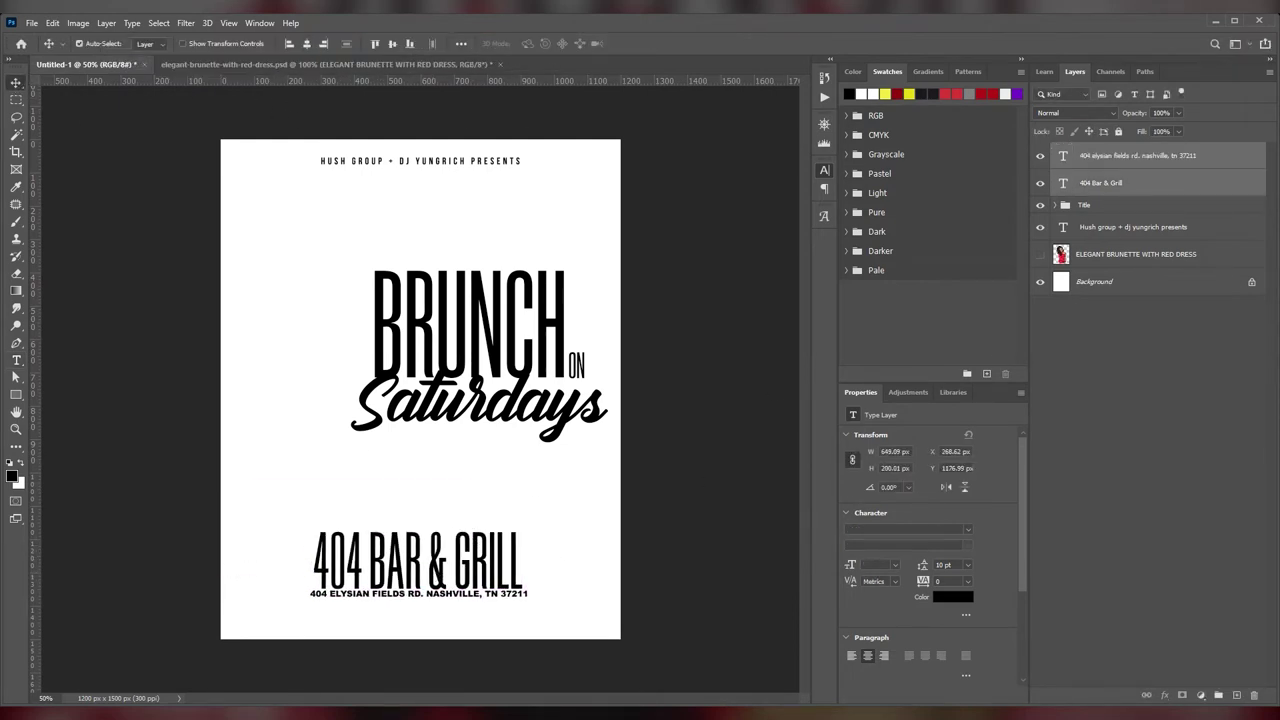
{"action": "key", "text": "ctrl+g"}
{"action": "type", "text": "location"}
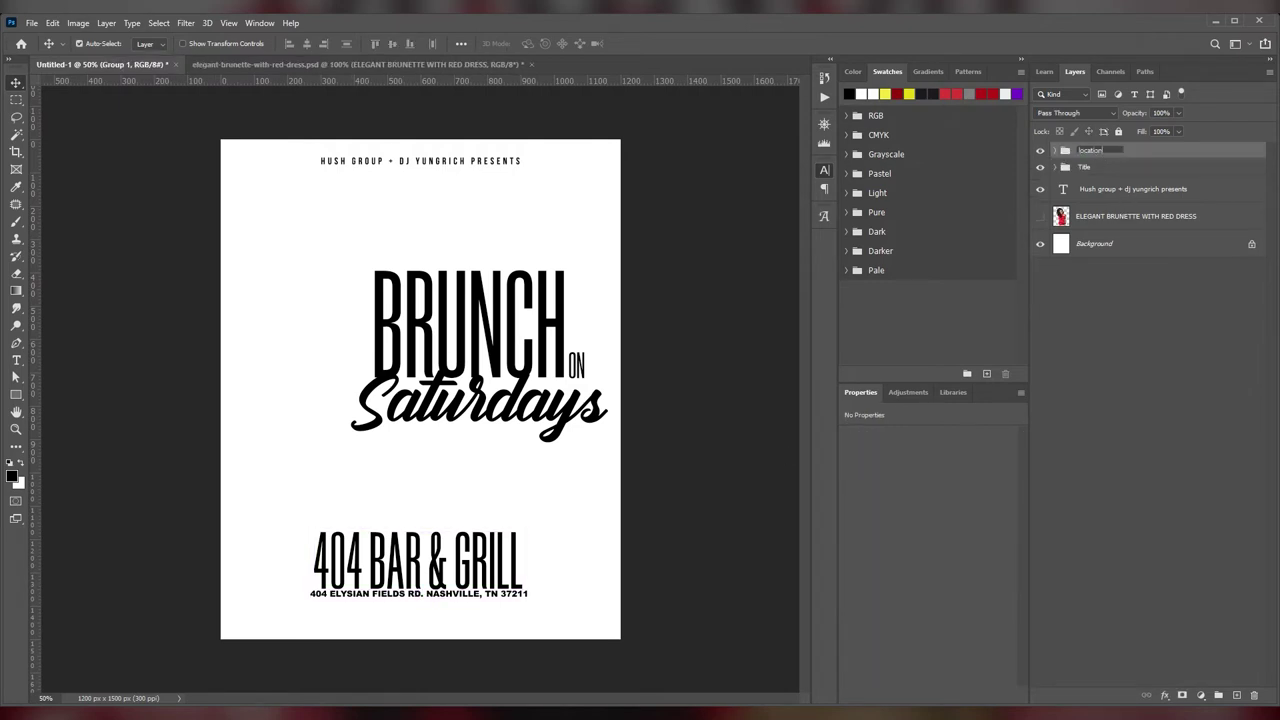
{"action": "key", "text": "Return"}
{"action": "key", "text": "t"}
{"action": "left_click", "coordinate": [345, 408]}
{"action": "type", "text": "DOORS OPEN FROM 11AM - 4PM"}
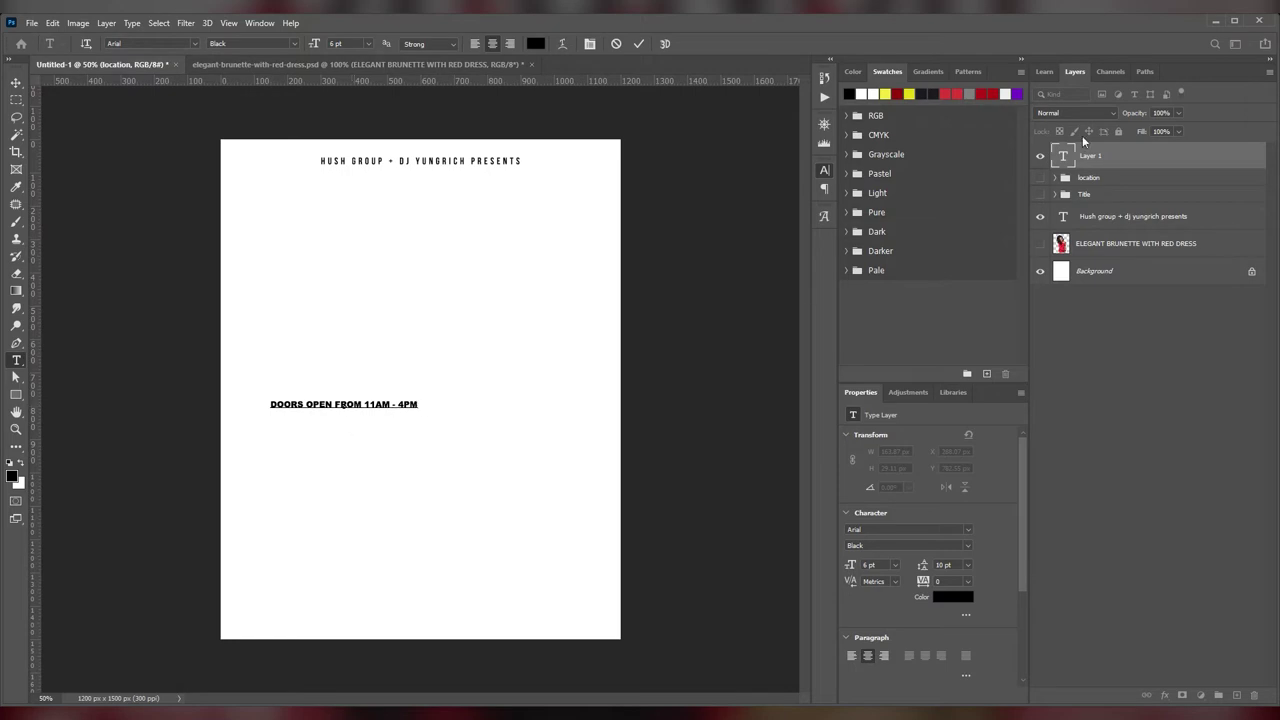
Step: Commit the 'doors open from 11am - 4pm' hours line
{"action": "left_click", "coordinate": [1040, 155]}
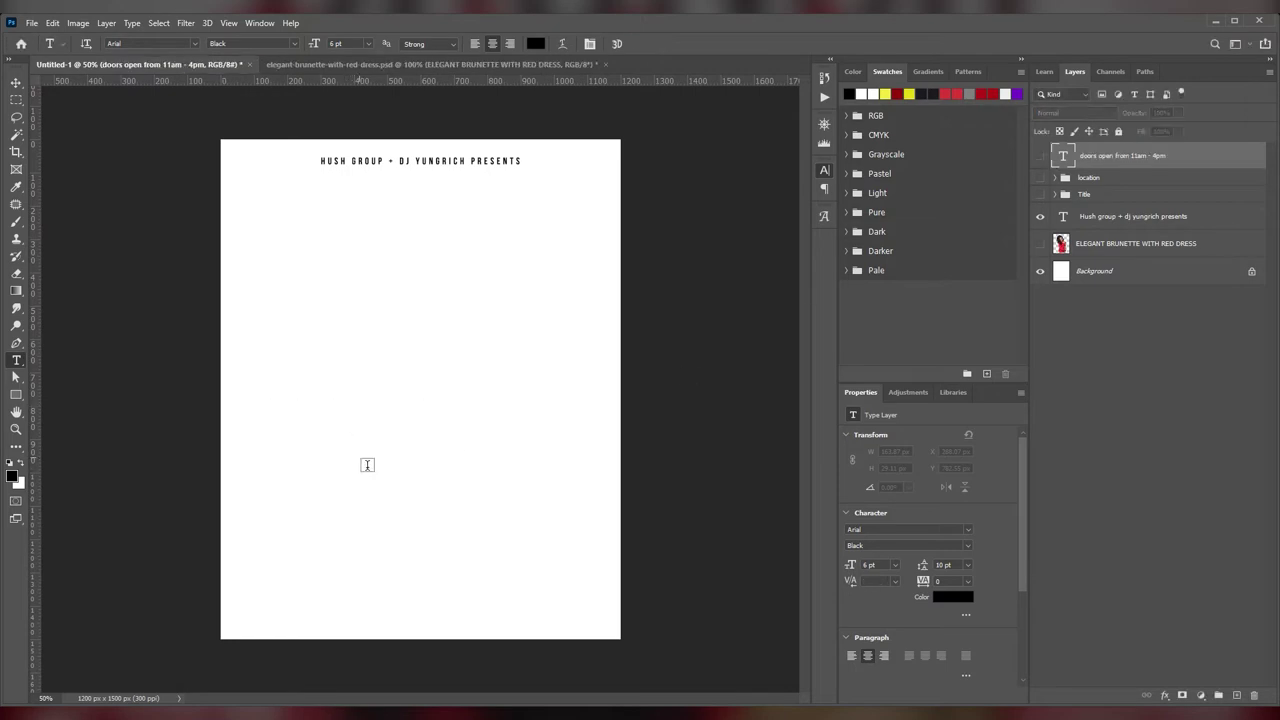
Step: Show the model photo and mask it with a gradient fading its bottom to white
{"action": "key", "text": "v"}
{"action": "left_click", "coordinate": [1040, 243]}
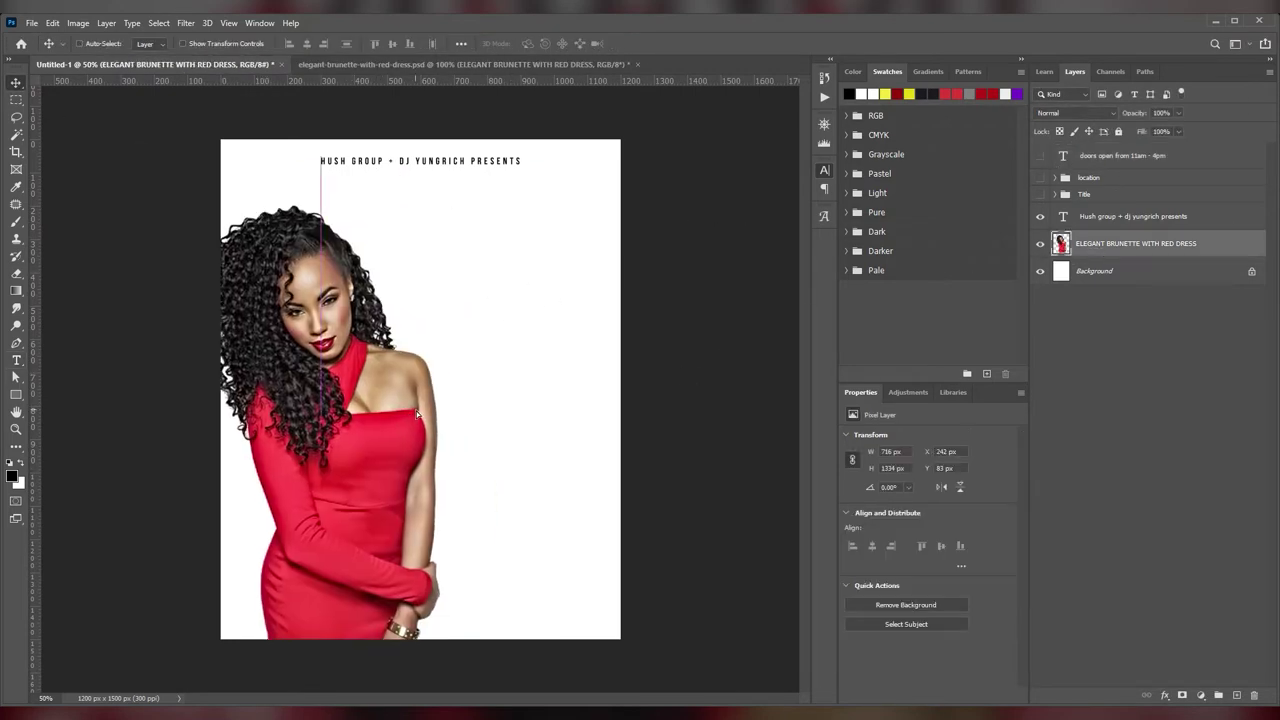
{"action": "left_click_drag", "start_coordinate": [414, 418], "coordinate": [432, 382]}
{"action": "left_click", "coordinate": [1182, 695]}
{"action": "key", "text": "g"}
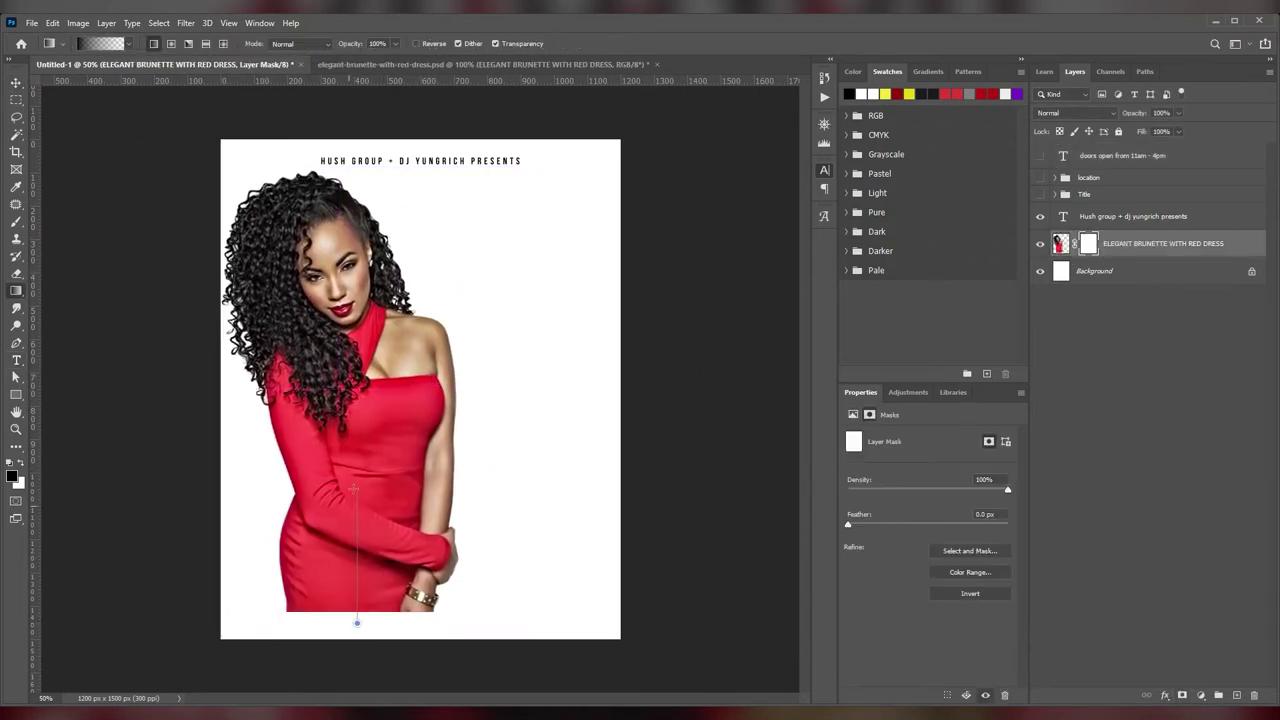
{"action": "left_click_drag", "start_coordinate": [380, 490], "coordinate": [380, 630]}
{"action": "key", "text": "v"}
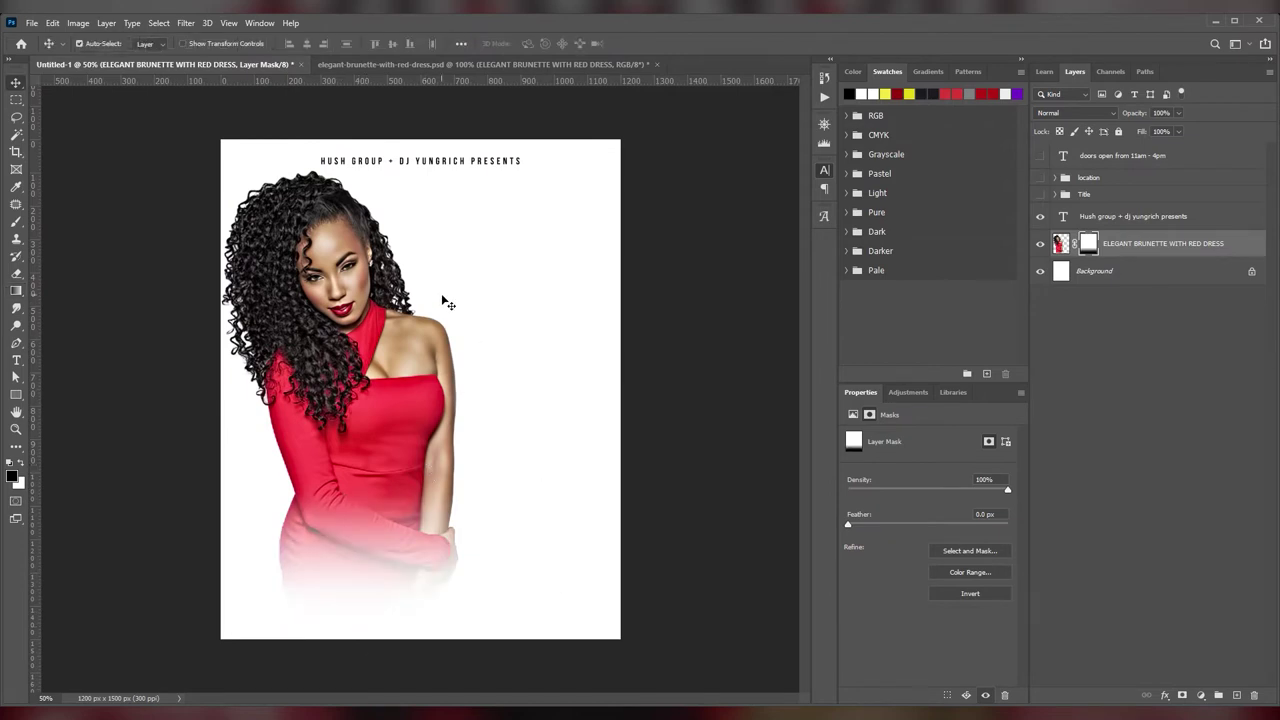
Step: Show the Title group, shrink it to about 76% at top right, and nudge the photo left
{"action": "left_click", "coordinate": [1040, 194]}
{"action": "left_click", "coordinate": [1084, 194]}
{"action": "mouse_move", "coordinate": [608, 351]}
{"action": "left_mouse_down"}
{"action": "mouse_move", "coordinate": [616, 309]}
{"action": "mouse_move", "coordinate": [610, 318]}
{"action": "left_mouse_up"}
{"action": "key", "text": "ctrl+t"}
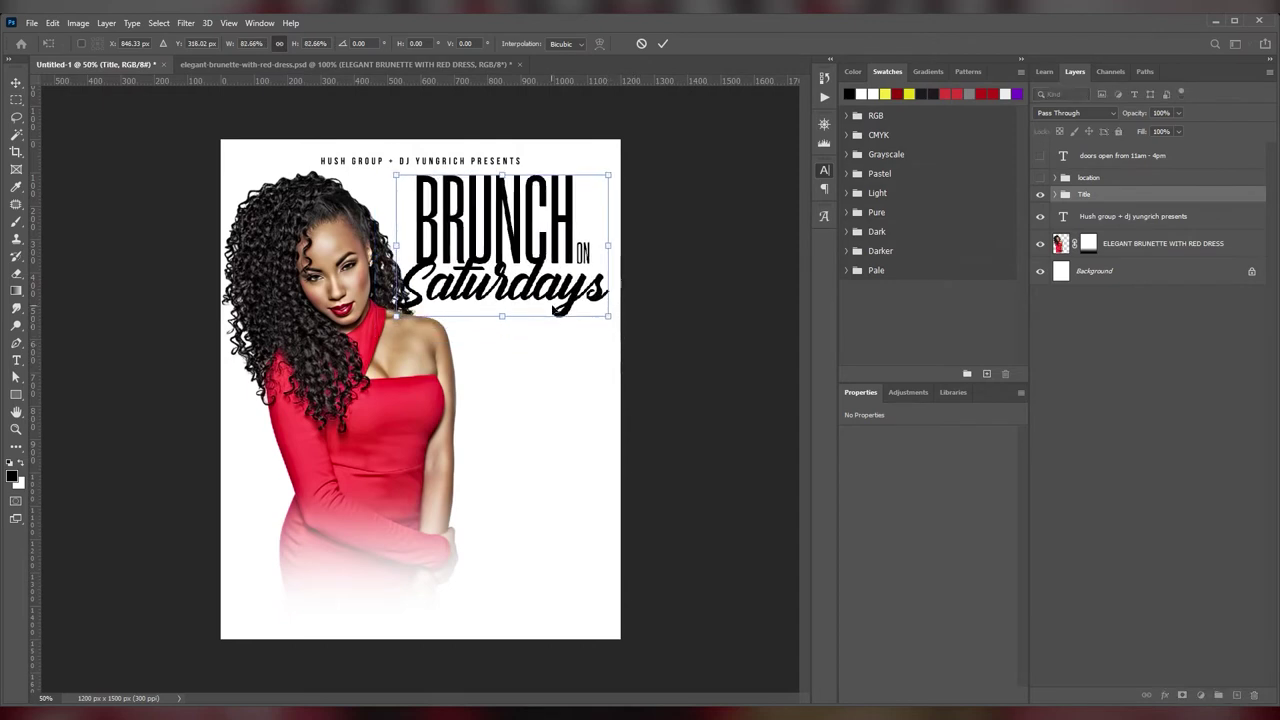
{"action": "left_click_drag", "start_coordinate": [397, 316], "coordinate": [414, 312]}
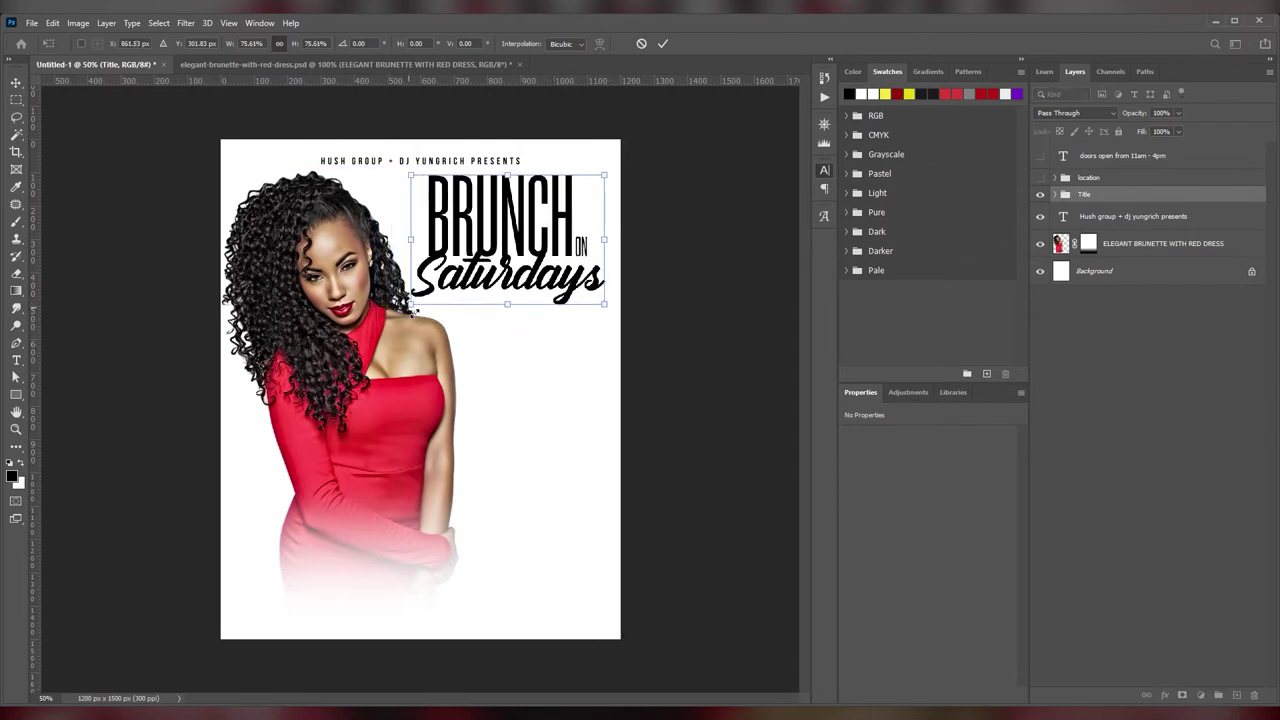
{"action": "key", "text": "Return"}
{"action": "left_click_drag", "start_coordinate": [452, 360], "coordinate": [419, 360]}
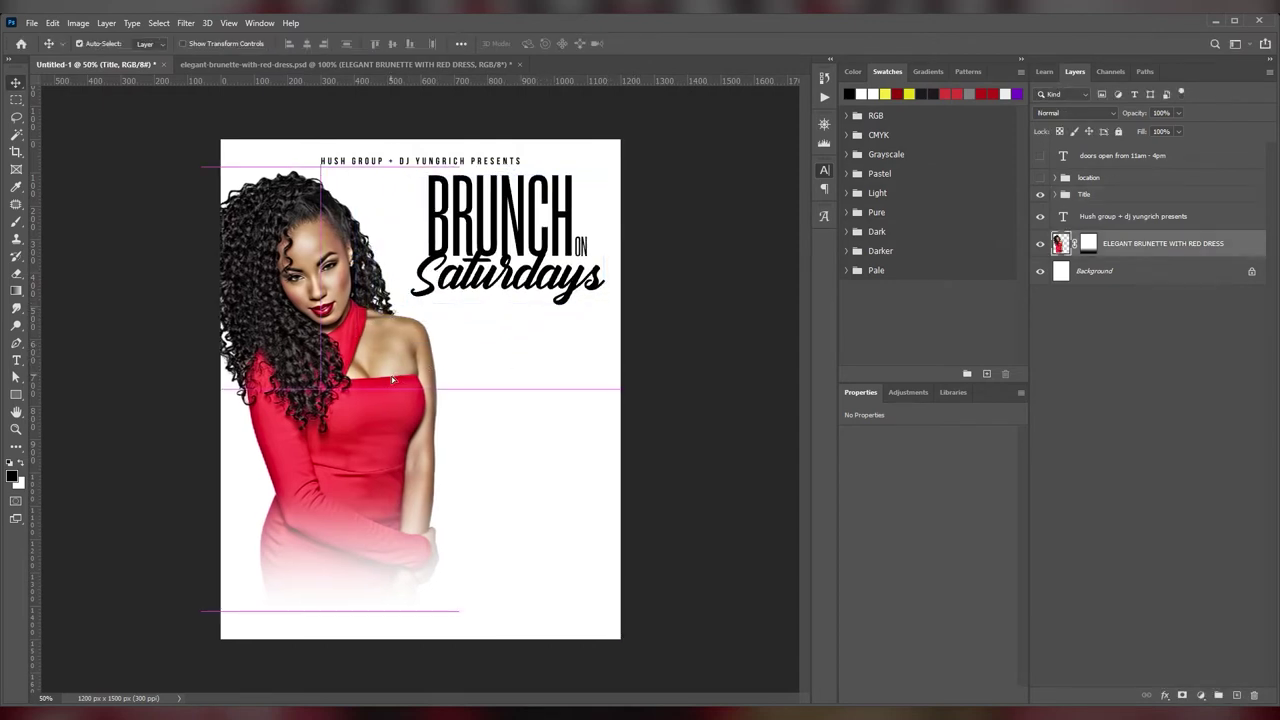
{"action": "left_click", "coordinate": [1100, 198]}
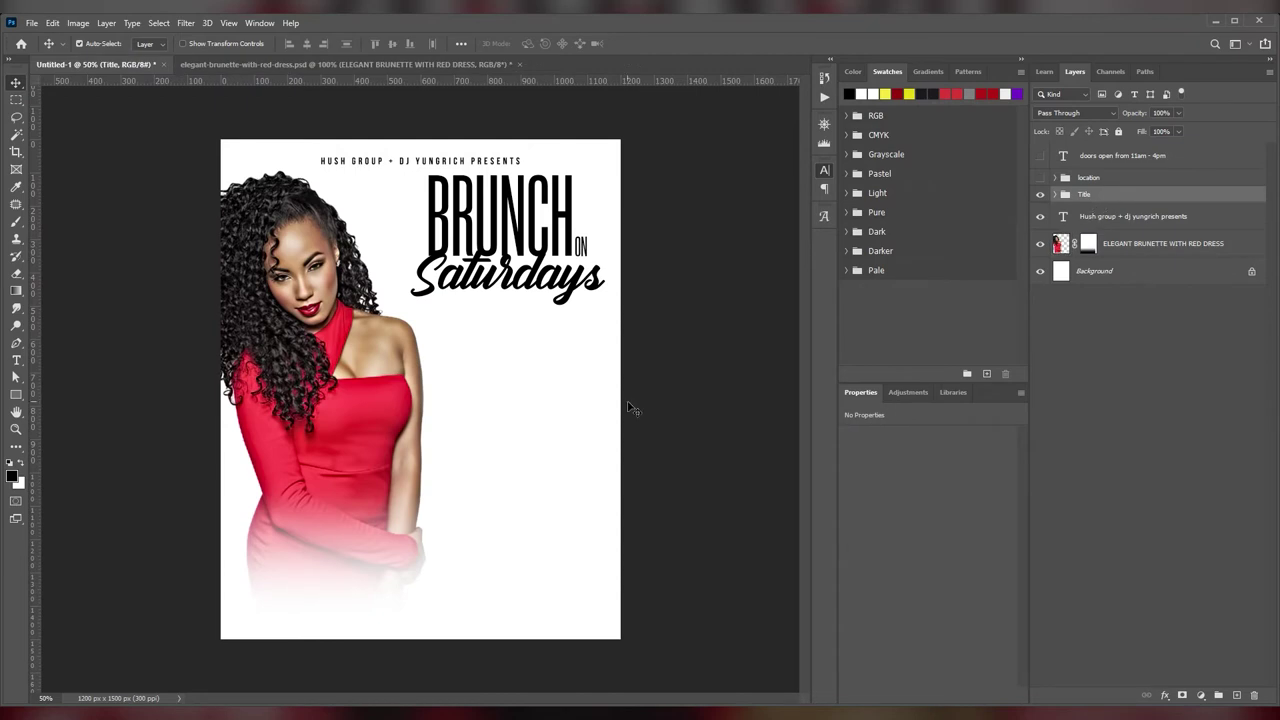
{"action": "double_click", "coordinate": [480, 266]}
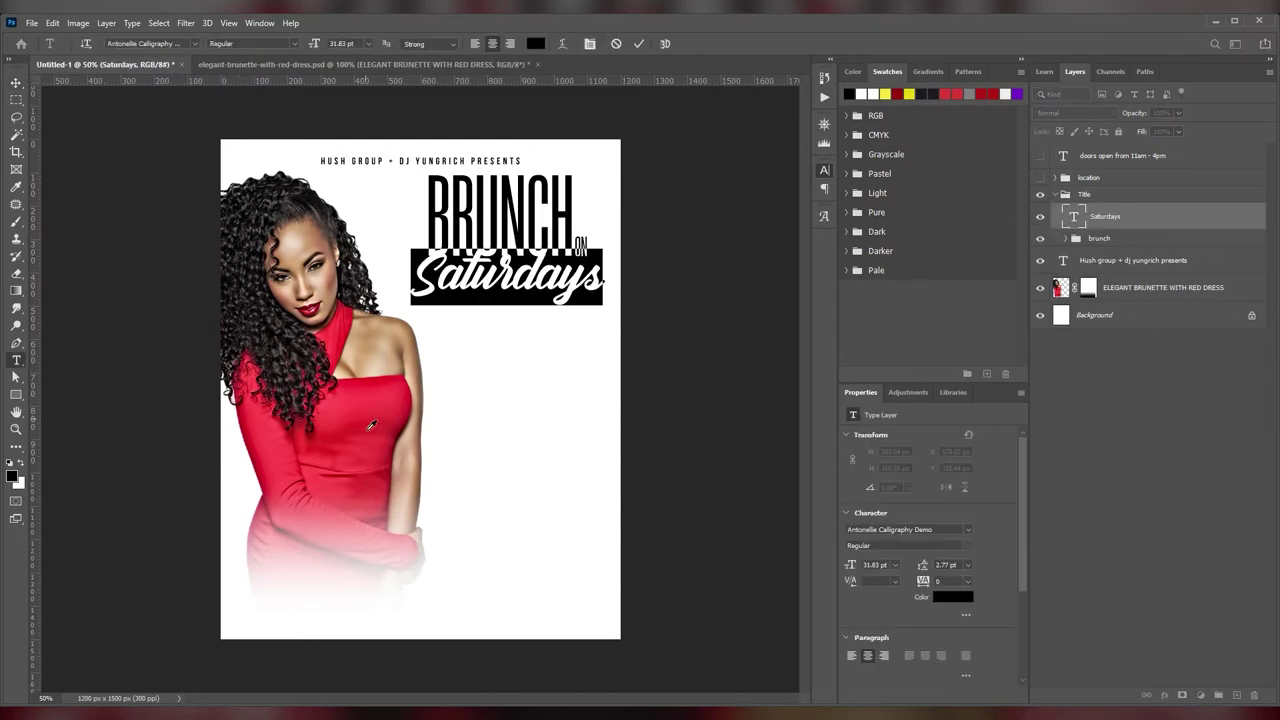
Step: Make Saturdays red and add a new 'and jazz edition' text line
{"action": "left_click", "coordinate": [945, 93]}
{"action": "key", "text": "v"}
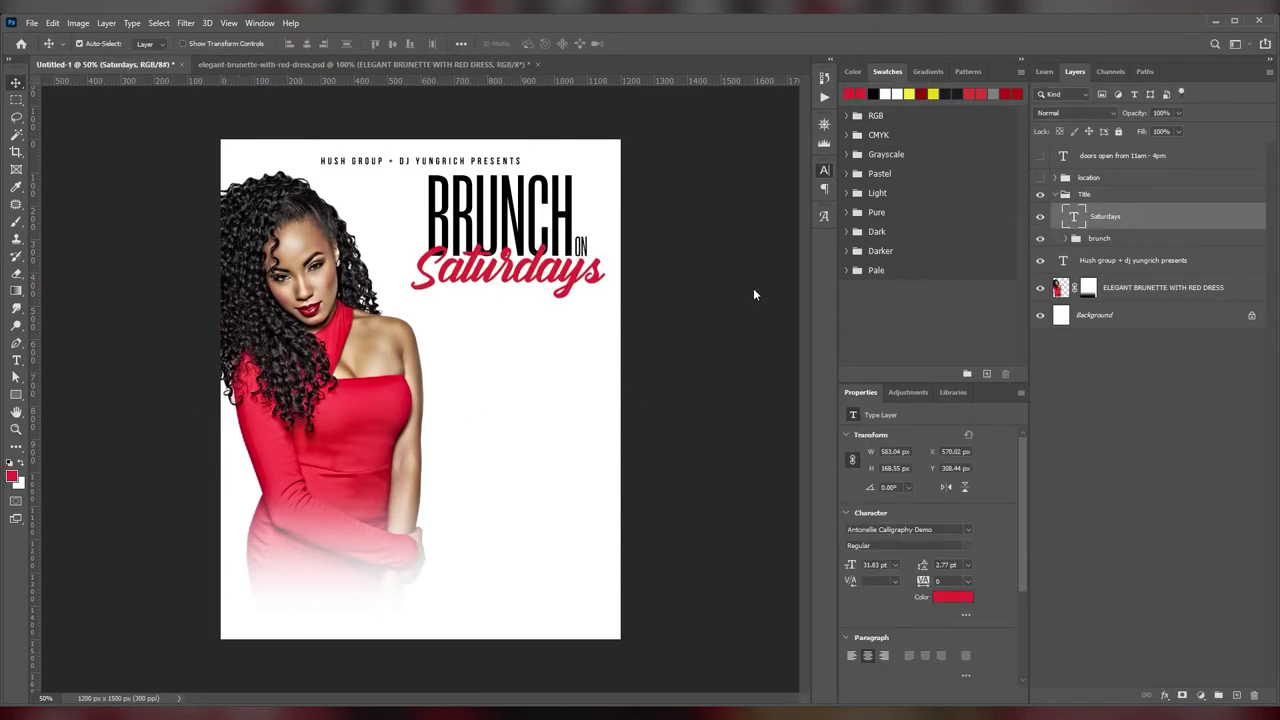
{"action": "key", "text": "t"}
{"action": "left_click", "coordinate": [466, 398]}
{"action": "type", "text": "and"}
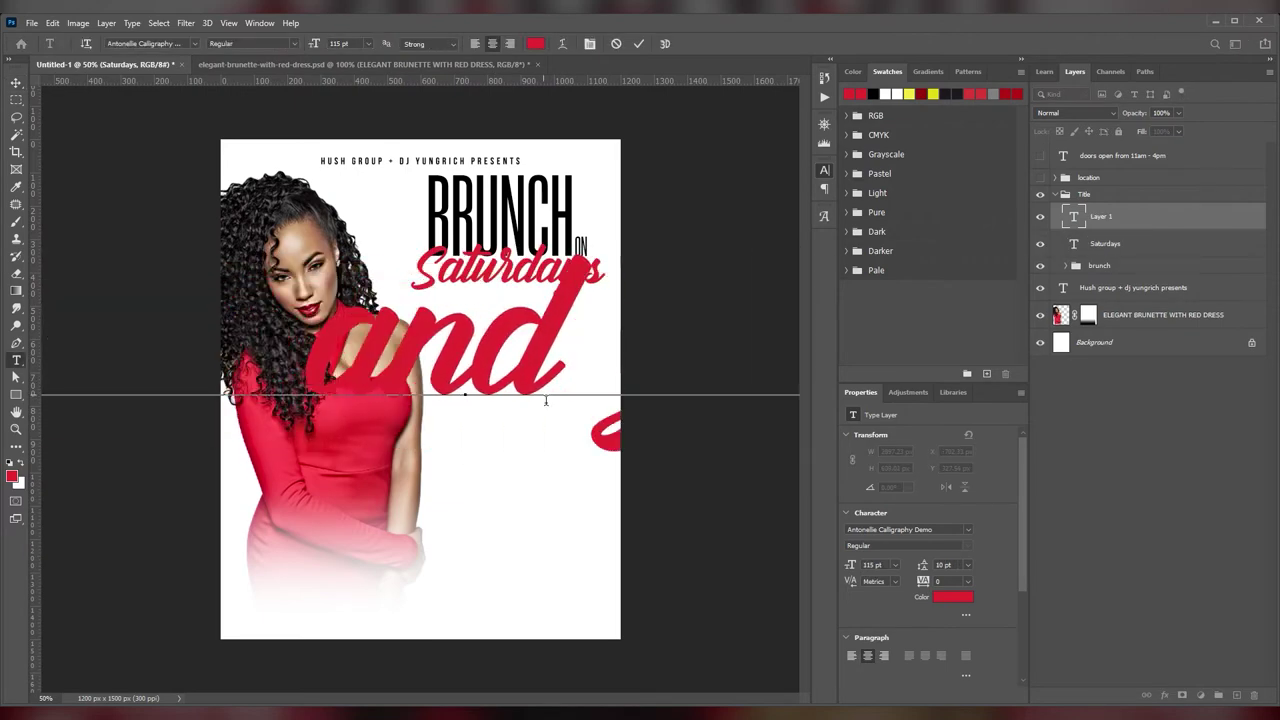
{"action": "key", "text": "ctrl+a"}
{"action": "type", "text": "and jazz editon"}
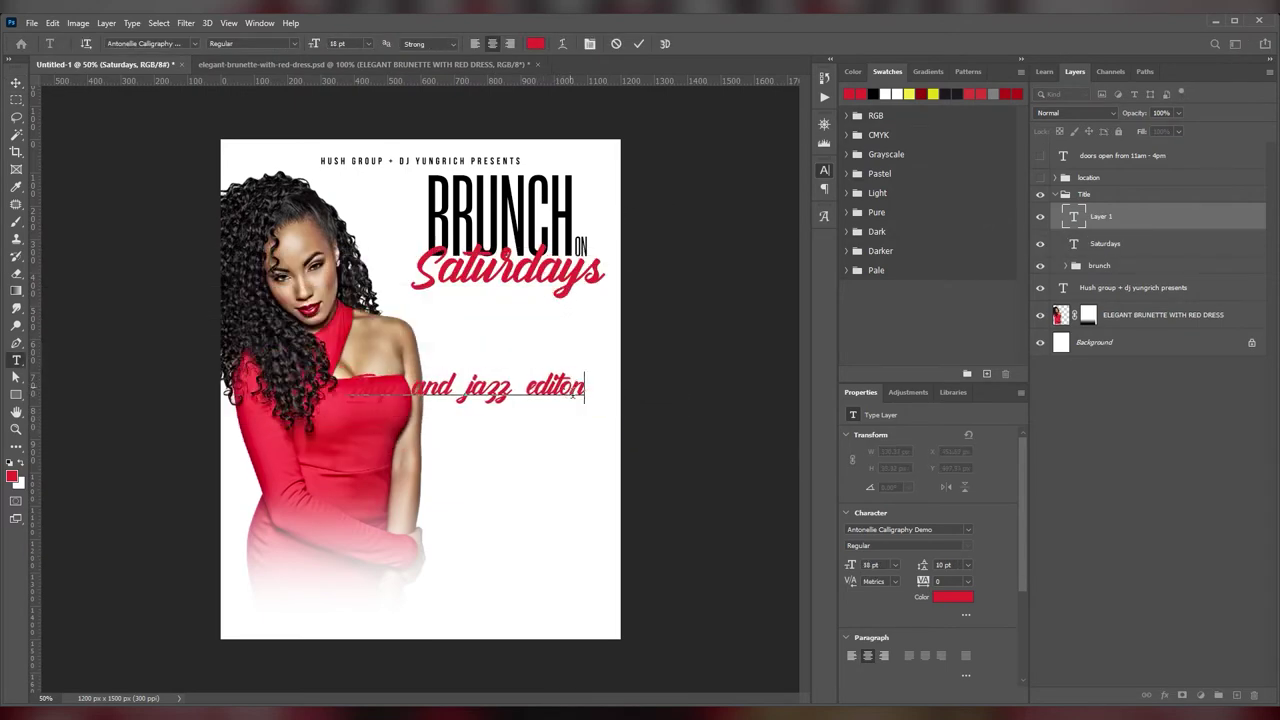
{"action": "key", "text": "BackSpace"}
{"action": "key", "text": "BackSpace"}
{"action": "type", "text": "ion"}
Step: Set the edition line to Arial in all caps at a smaller size
{"action": "key", "text": "ctrl+a"}
{"action": "left_click", "coordinate": [192, 43]}
{"action": "type", "text": "Arial"}
{"action": "key", "text": "ctrl+shift+k"}
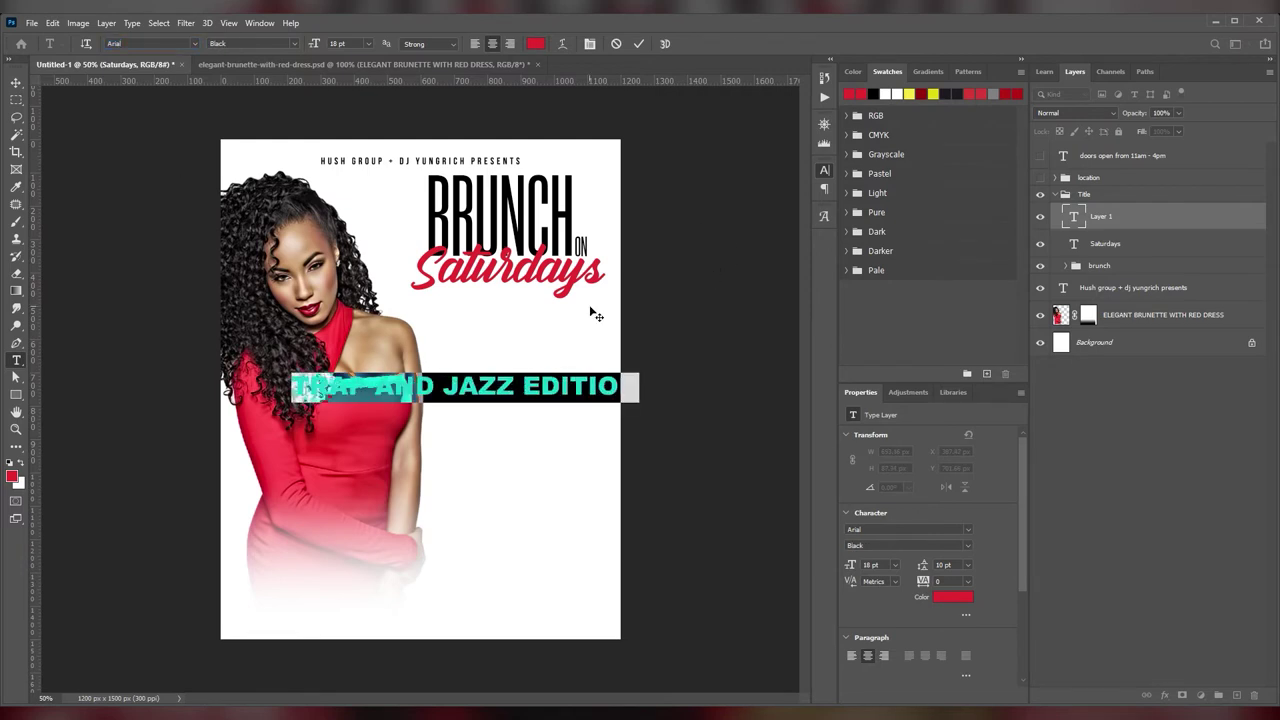
{"action": "left_click_drag", "start_coordinate": [330, 43], "coordinate": [318, 43]}
{"action": "key", "text": "ctrl+Return"}
Step: Scale and position the TRAP AND JAZZ EDITION line under Saturdays
{"action": "key", "text": "ctrl+t"}
{"action": "left_click_drag", "start_coordinate": [514, 393], "coordinate": [525, 297]}
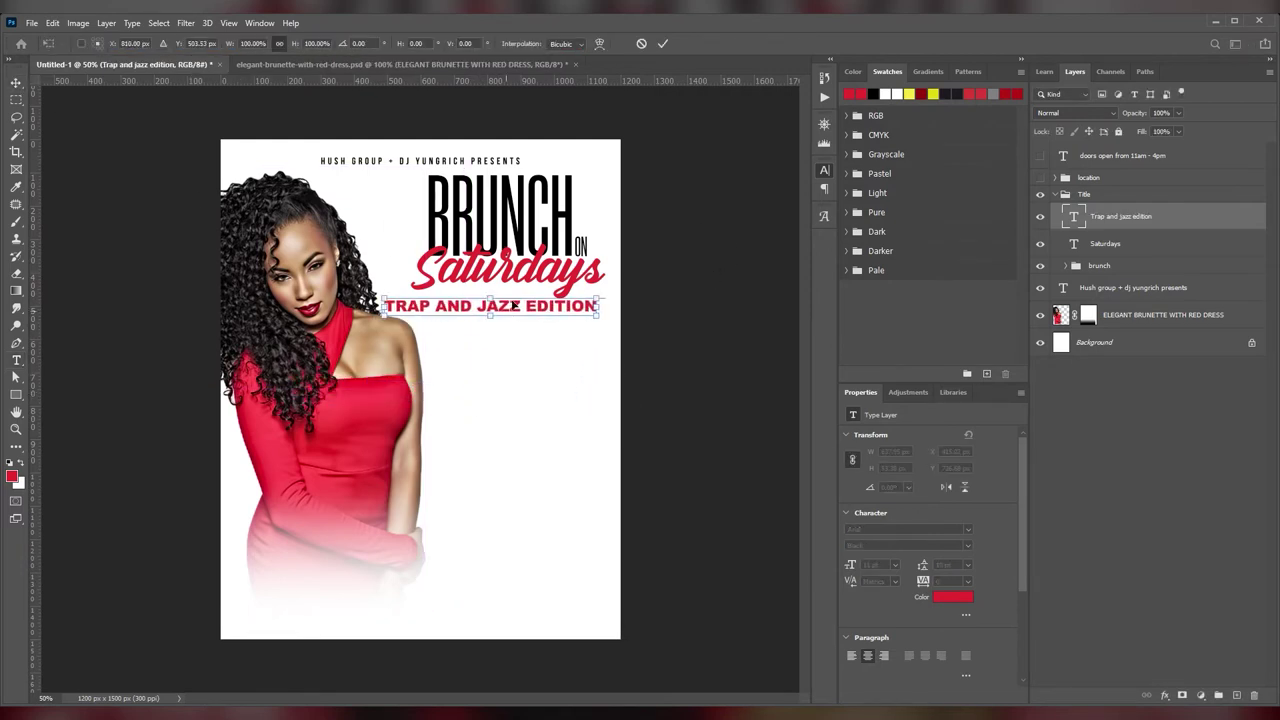
{"action": "left_click_drag", "start_coordinate": [615, 300], "coordinate": [532, 295]}
{"action": "left_click_drag", "start_coordinate": [432, 290], "coordinate": [438, 292]}
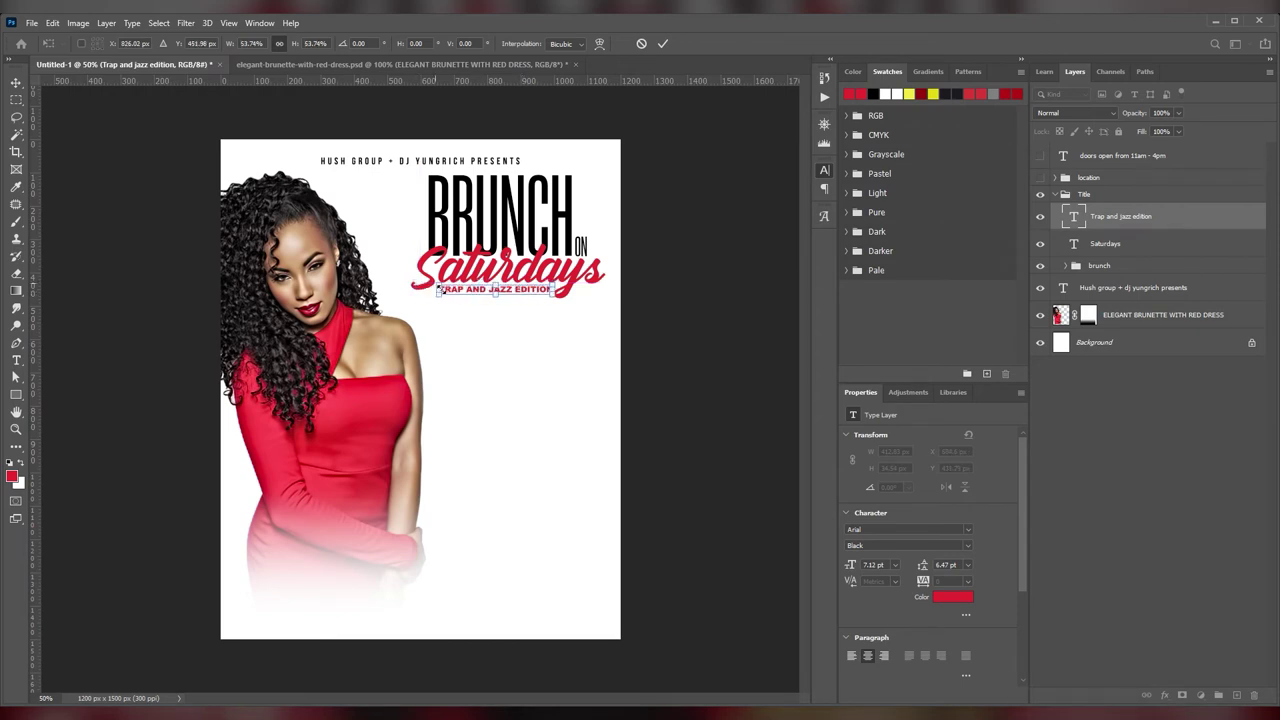
{"action": "key", "text": "Return"}
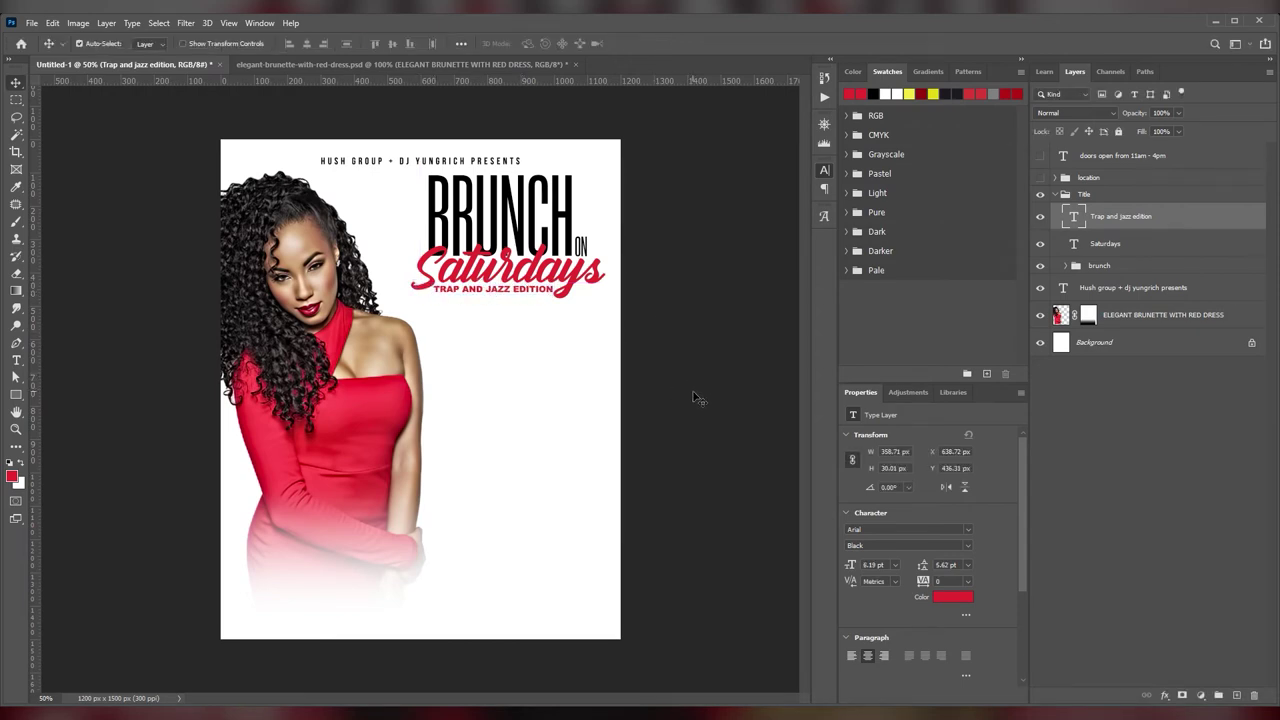
Step: Enlarge the whole Title group toward the left and down
{"action": "left_click", "coordinate": [1084, 194]}
{"action": "key", "text": "ctrl+t"}
{"action": "left_click_drag", "start_coordinate": [409, 300], "coordinate": [380, 318]}
{"action": "key", "text": "Return"}
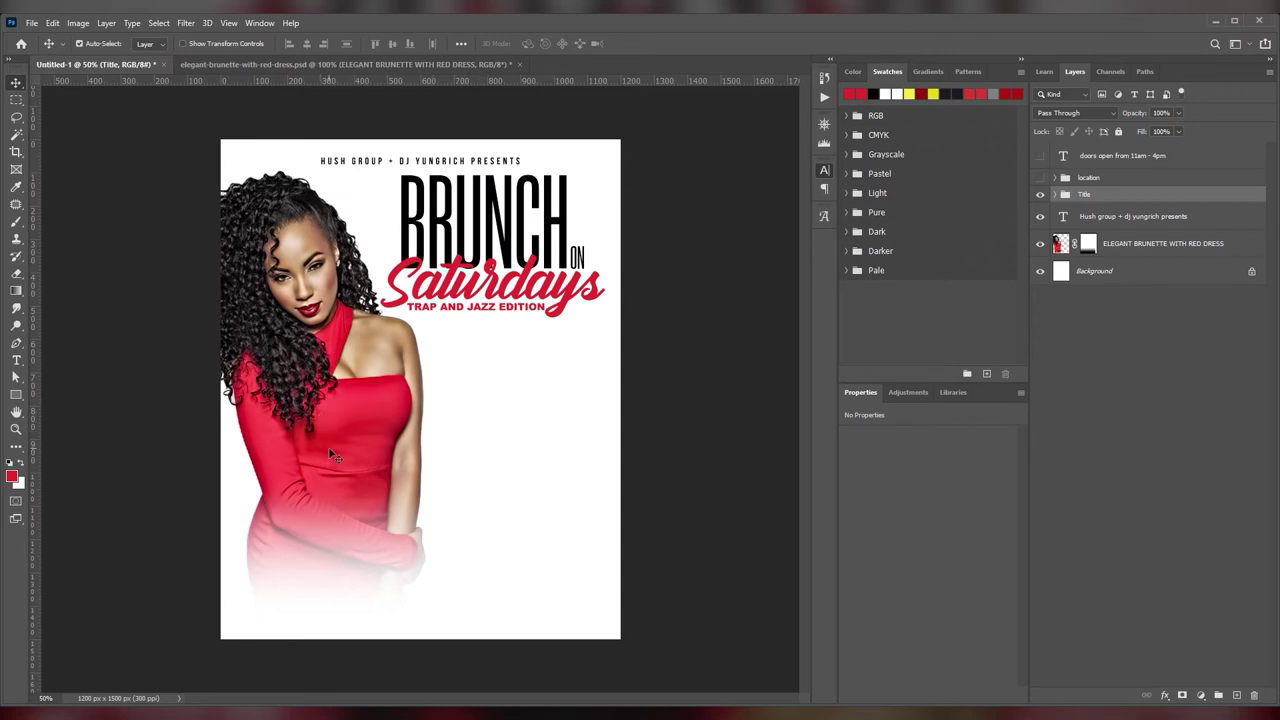
Step: Show the 404 BAR & GRILL group, shrink it into the bottom-right corner, and move the photo layer to the top
{"action": "left_click", "coordinate": [1040, 177]}
{"action": "left_click", "coordinate": [1088, 177]}
{"action": "key", "text": "ctrl+t"}
{"action": "left_click_drag", "start_coordinate": [523, 514], "coordinate": [433, 573]}
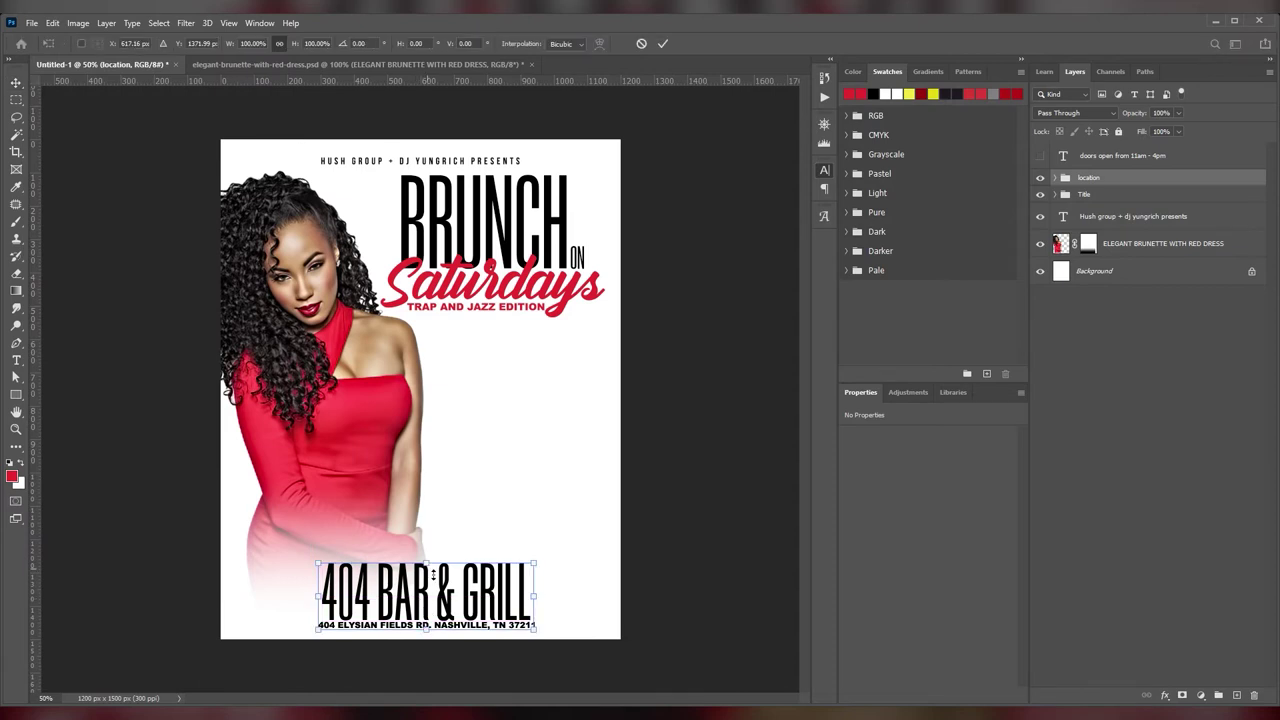
{"action": "key", "text": "Return"}
{"action": "left_click_drag", "start_coordinate": [440, 366], "coordinate": [535, 366]}
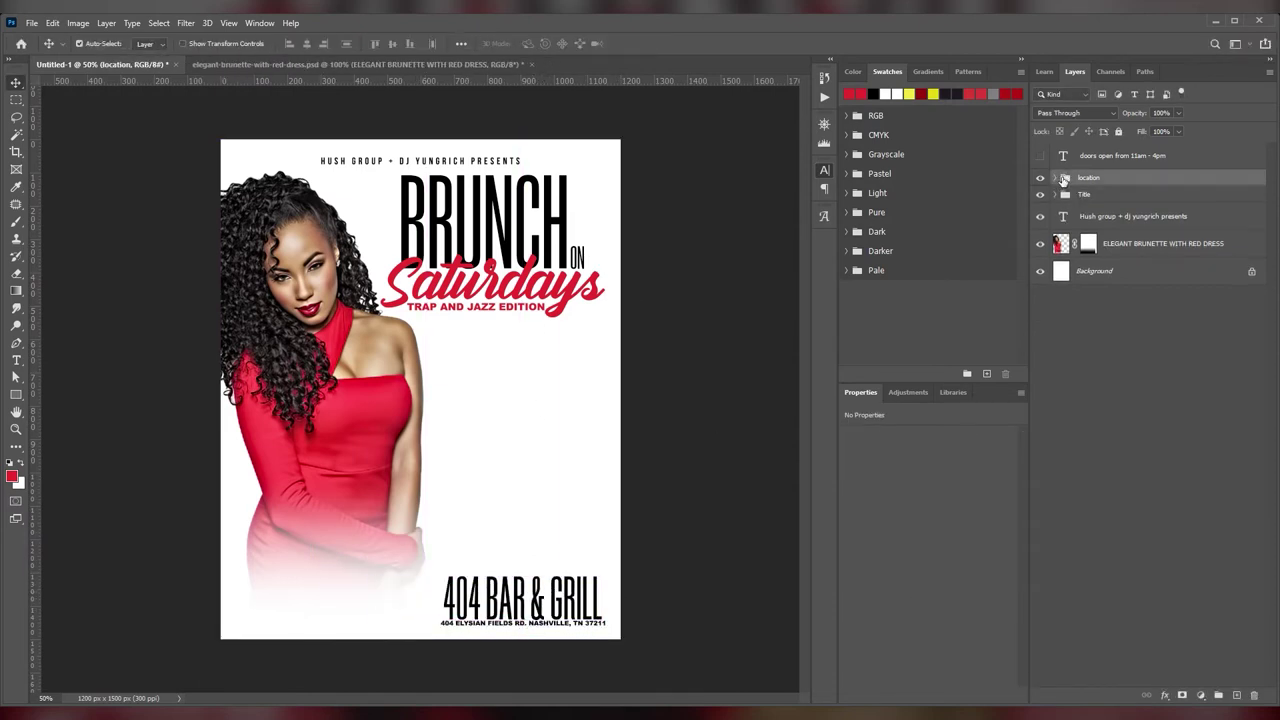
{"action": "left_click_drag", "start_coordinate": [1141, 257], "coordinate": [456, 439]}
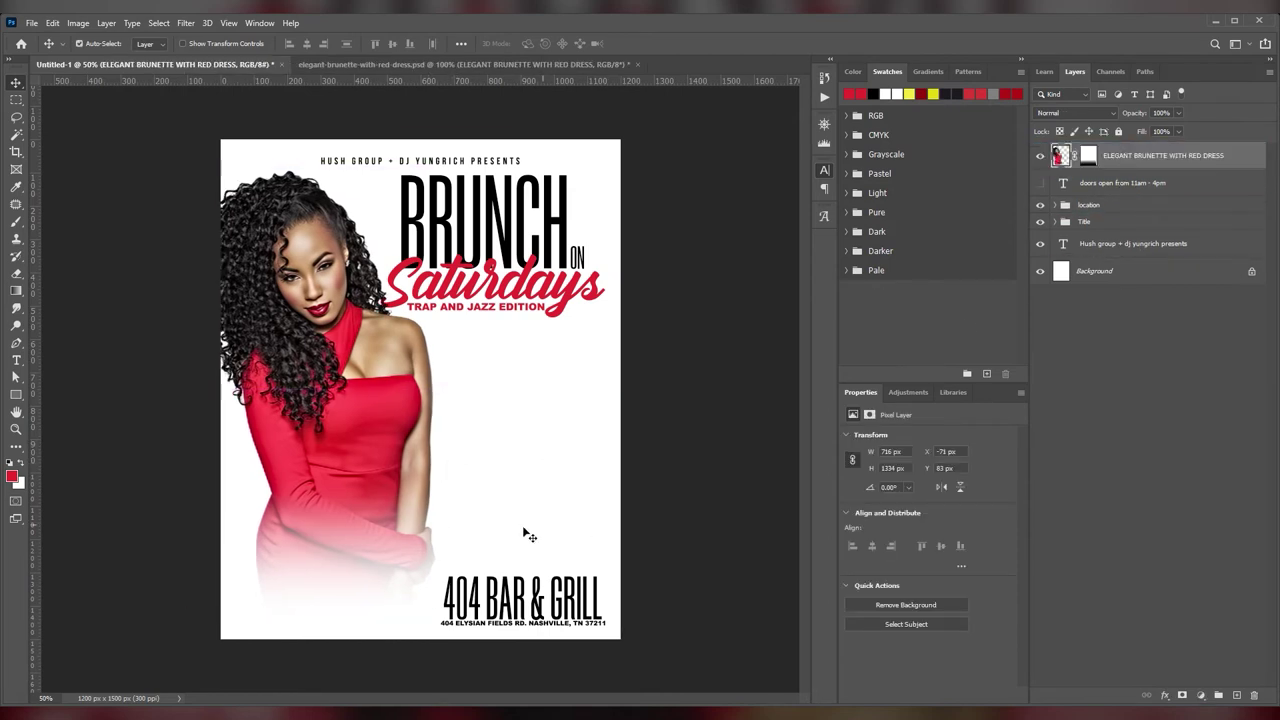
Step: Draw a four-point diagonal band on a new layer 'shape', fill it red, and place it behind the photo
{"action": "key", "text": "p"}
{"action": "left_click", "coordinate": [203, 409]}
{"action": "left_click", "coordinate": [657, 486]}
{"action": "left_click", "coordinate": [664, 681]}
{"action": "left_click", "coordinate": [198, 646]}
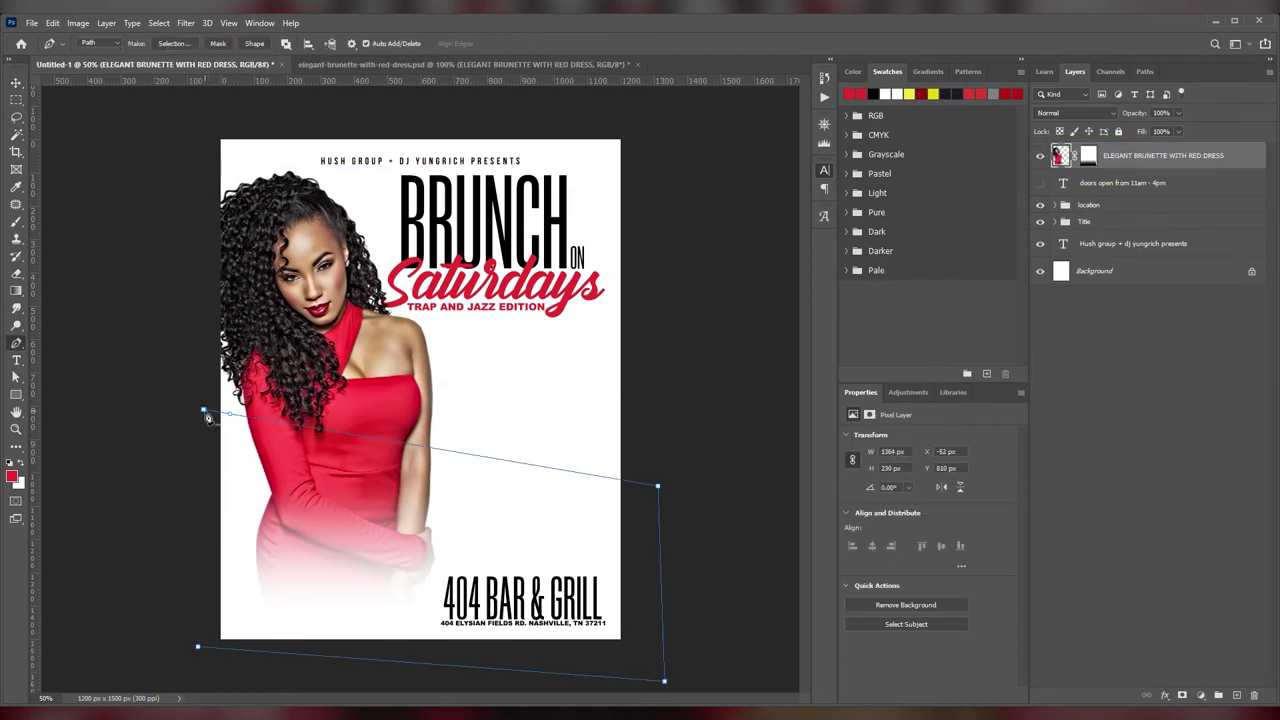
{"action": "key", "text": "ctrl+Return"}
{"action": "key", "text": "ctrl+shift+n"}
{"action": "type", "text": "shape"}
{"action": "key", "text": "alt+BackSpace"}
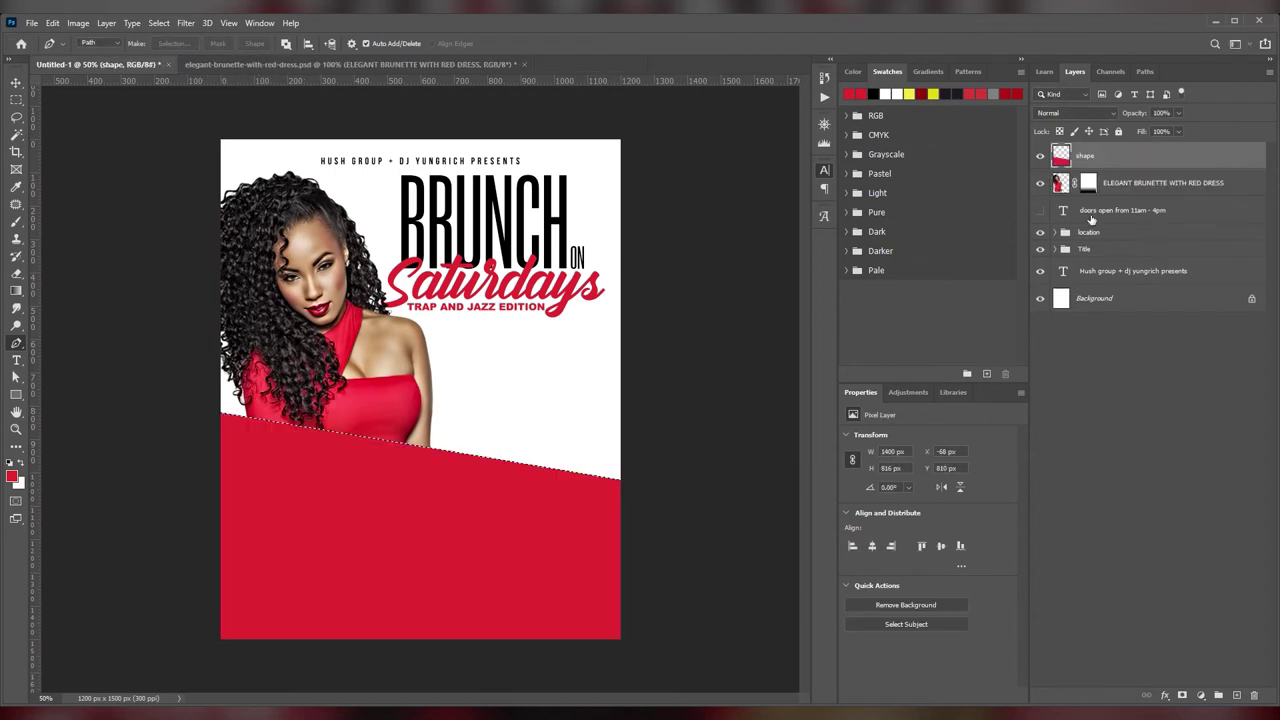
{"action": "key", "text": "ctrl+d"}
{"action": "left_click_drag", "start_coordinate": [1085, 155], "coordinate": [1200, 285]}
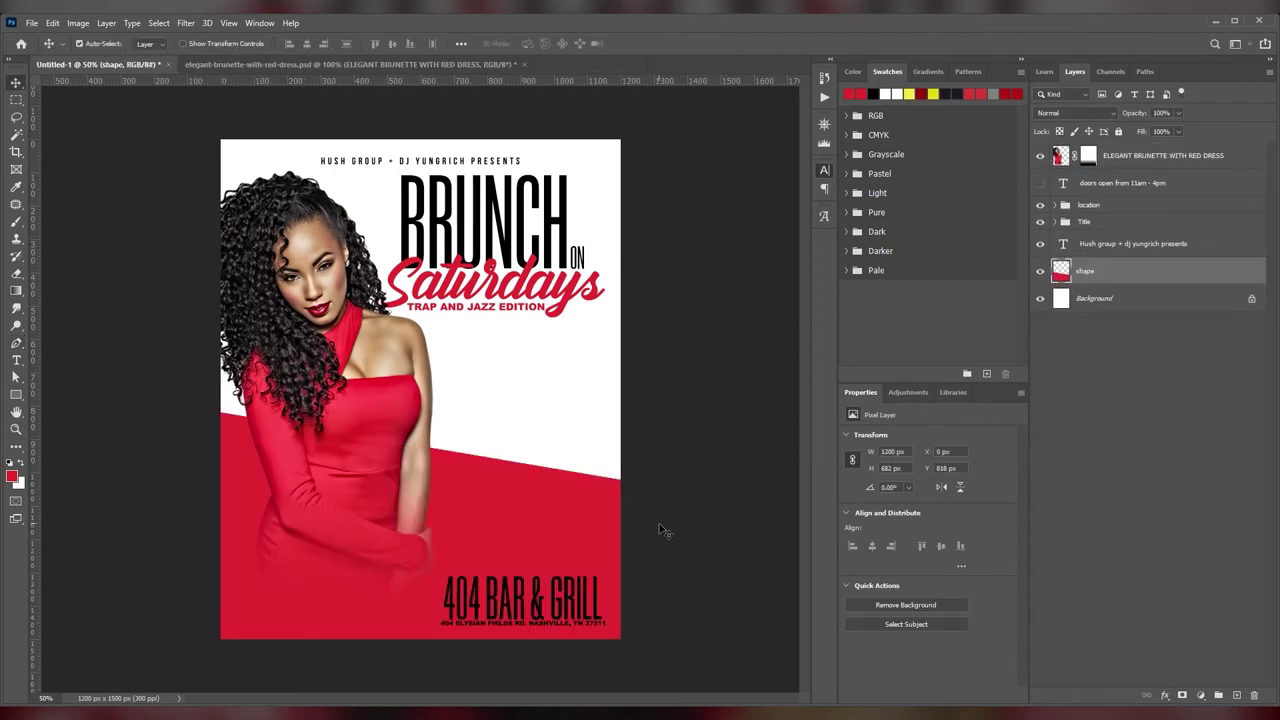
Step: Turn the 404 Bar & Grill name and the address line white
{"action": "double_click", "coordinate": [1074, 254]}
{"action": "left_click", "coordinate": [884, 93]}
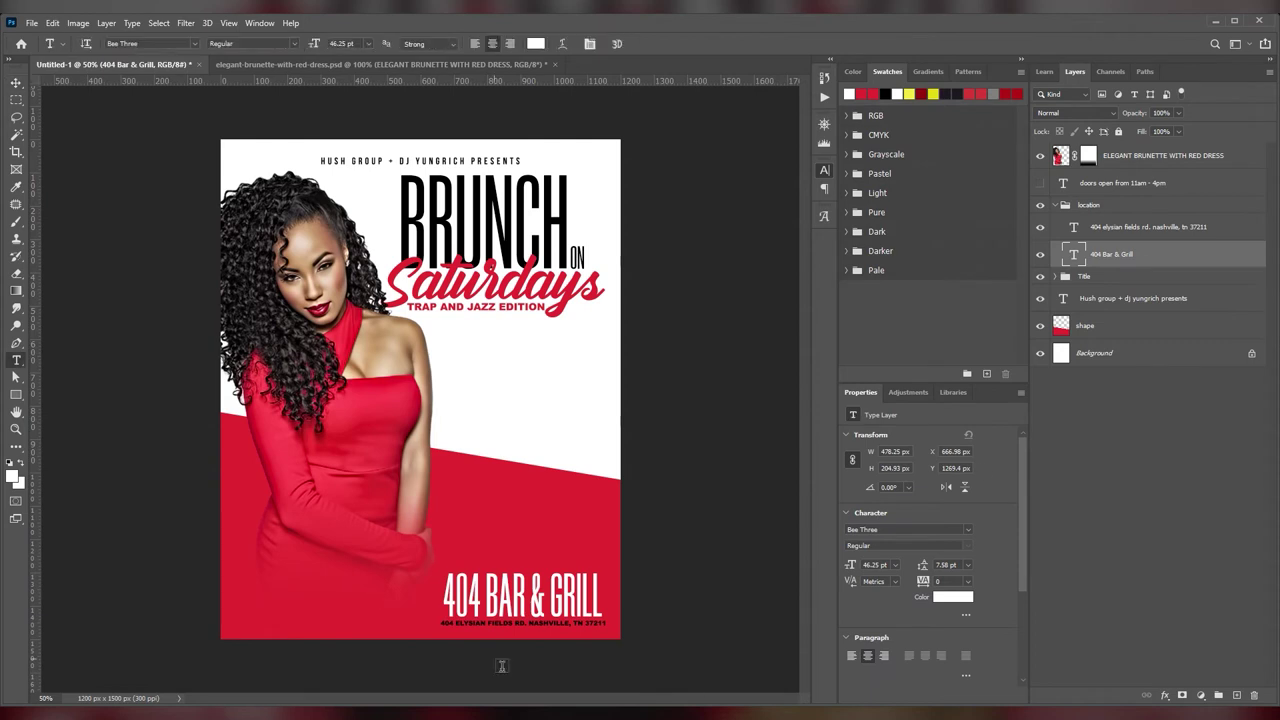
{"action": "left_click", "coordinate": [1148, 227]}
{"action": "left_click", "coordinate": [849, 93]}
Step: Move the model photo lower on the page and shift the title down-left
{"action": "left_click", "coordinate": [1066, 205]}
{"action": "key", "text": "v"}
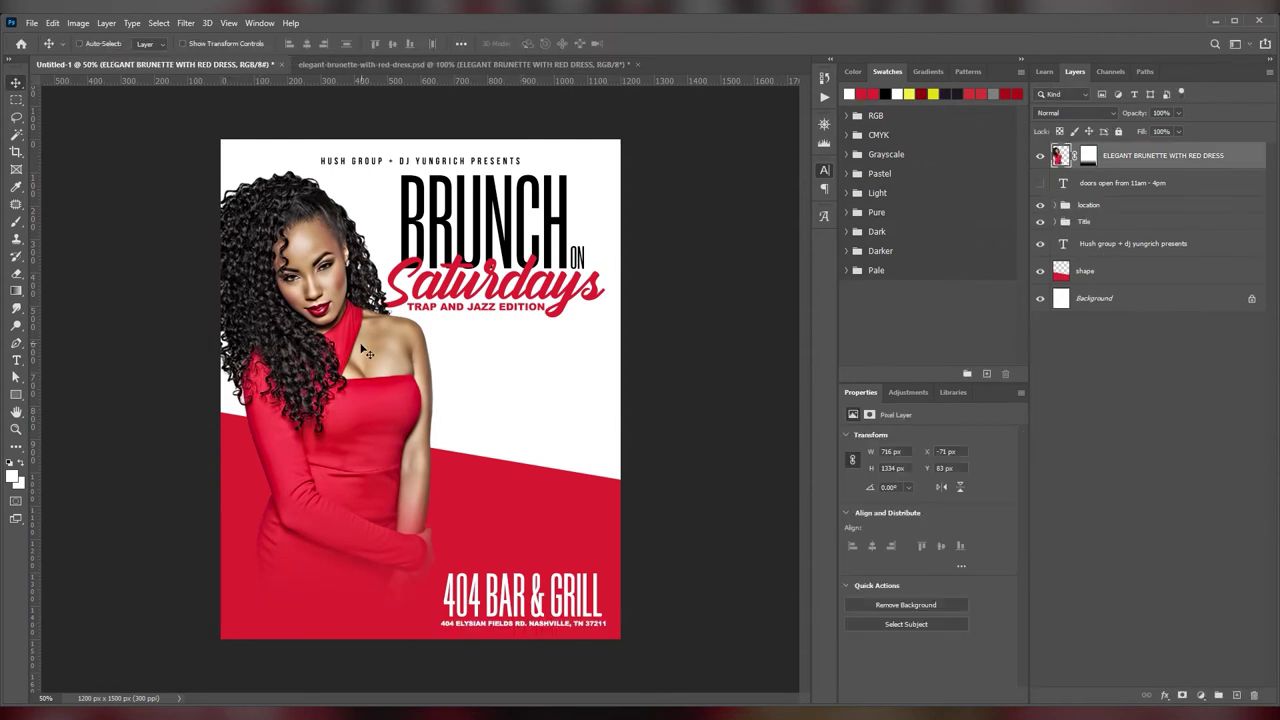
{"action": "left_click_drag", "start_coordinate": [367, 352], "coordinate": [367, 527]}
{"action": "left_click_drag", "start_coordinate": [565, 256], "coordinate": [513, 284]}
Step: Enlarge the Title group and tuck the ON text into the gap inside BRUNCH
{"action": "key", "text": "ctrl+t"}
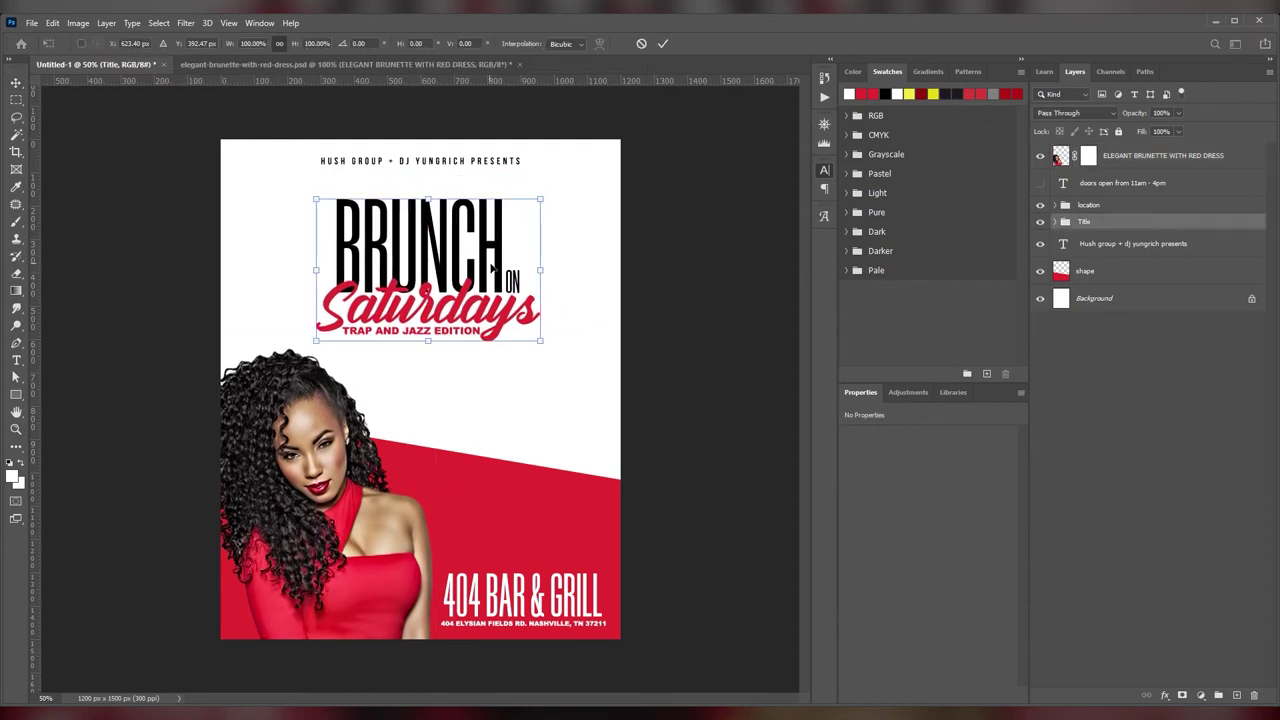
{"action": "left_click_drag", "start_coordinate": [543, 337], "coordinate": [571, 380]}
{"action": "key", "text": "Return"}
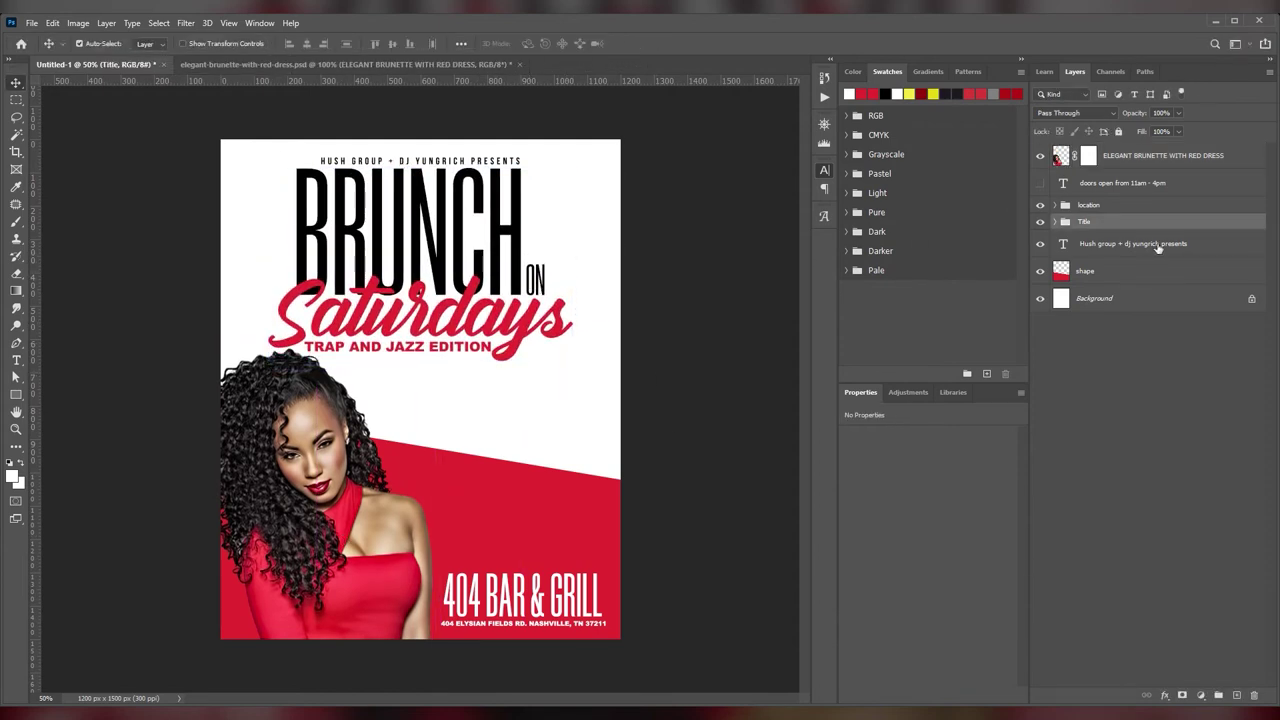
{"action": "left_click", "coordinate": [1064, 221]}
{"action": "left_click", "coordinate": [1090, 268]}
{"action": "left_click", "coordinate": [1066, 292]}
{"action": "left_click", "coordinate": [1105, 315]}
{"action": "mouse_move", "coordinate": [536, 284]}
{"action": "left_mouse_down"}
{"action": "mouse_move", "coordinate": [560, 162]}
{"action": "mouse_move", "coordinate": [480, 236]}
{"action": "left_mouse_up"}
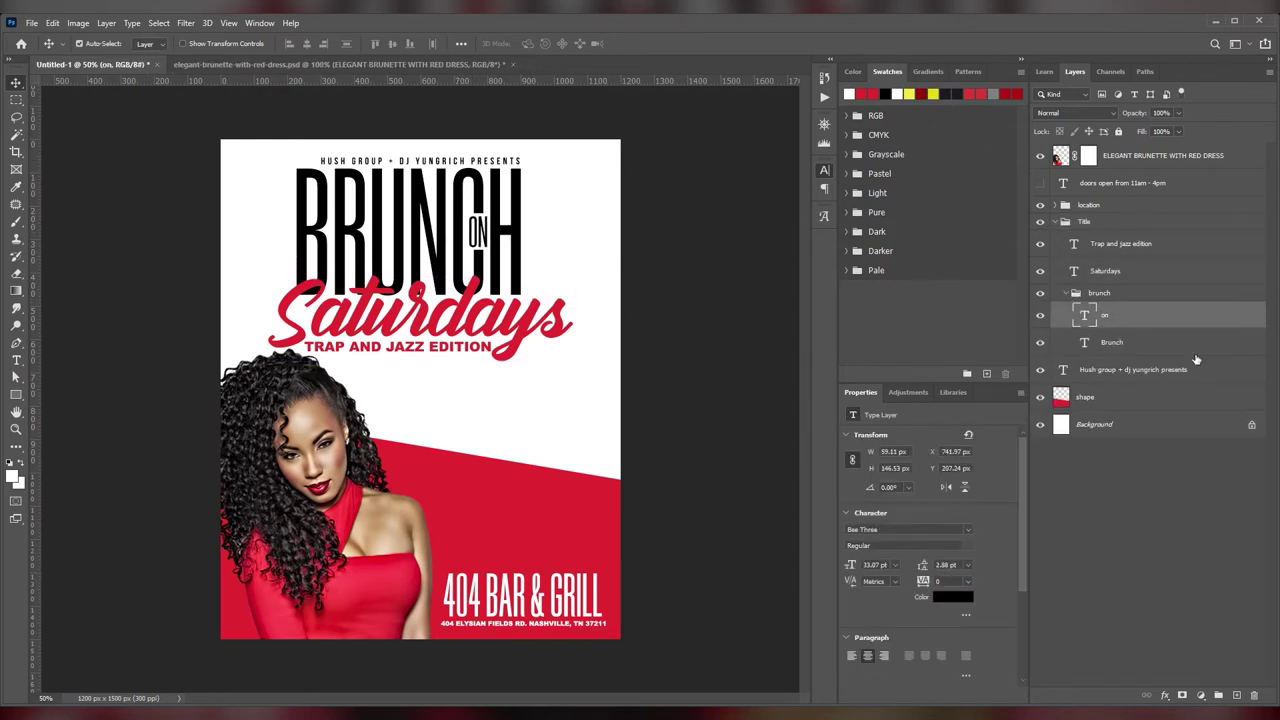
Step: Group the Saturdays and Trap and jazz edition layers into a group named 'saturdays'
{"action": "left_click", "coordinate": [1066, 292]}
{"action": "left_click", "coordinate": [1105, 270]}
{"action": "left_click", "coordinate": [1120, 243], "text": "shift"}
{"action": "key", "text": "ctrl+g"}
{"action": "double_click", "coordinate": [1100, 238]}
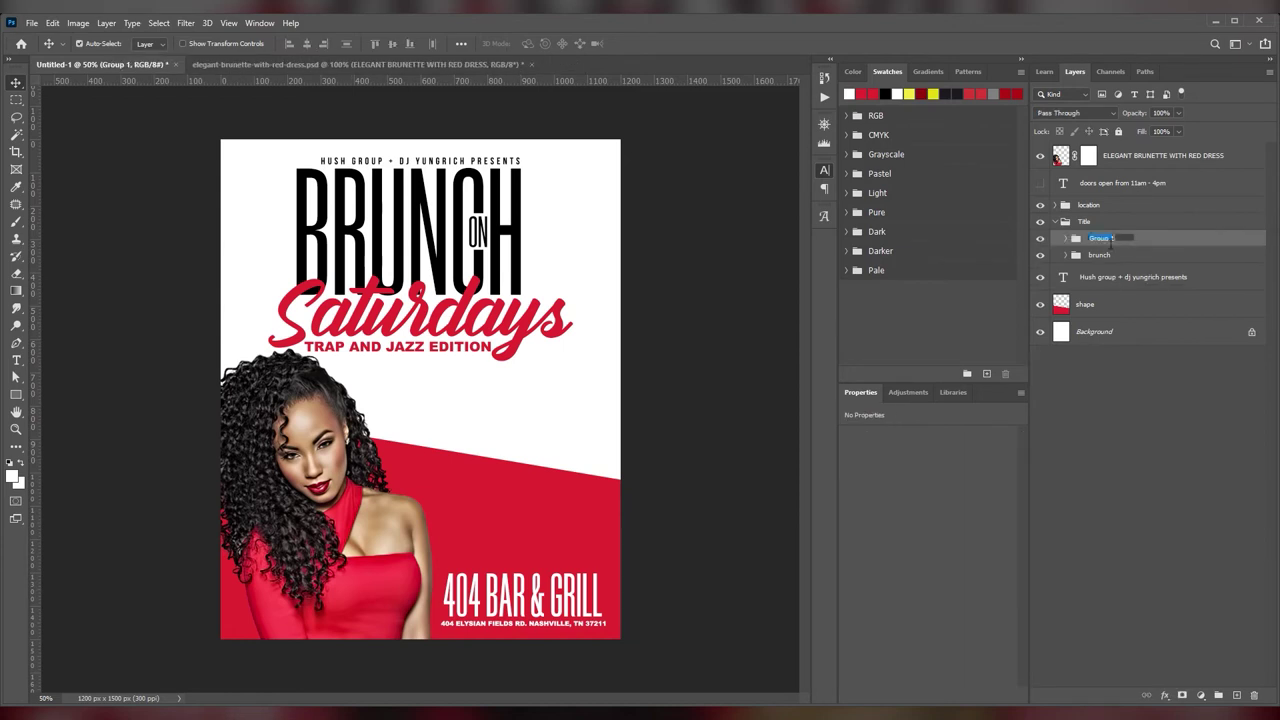
{"action": "type", "text": "saturdays"}
{"action": "left_click", "coordinate": [1100, 257], "text": "shift"}
Step: Centre the title pieces horizontally and enlarge the title block slightly
{"action": "left_click", "coordinate": [307, 44]}
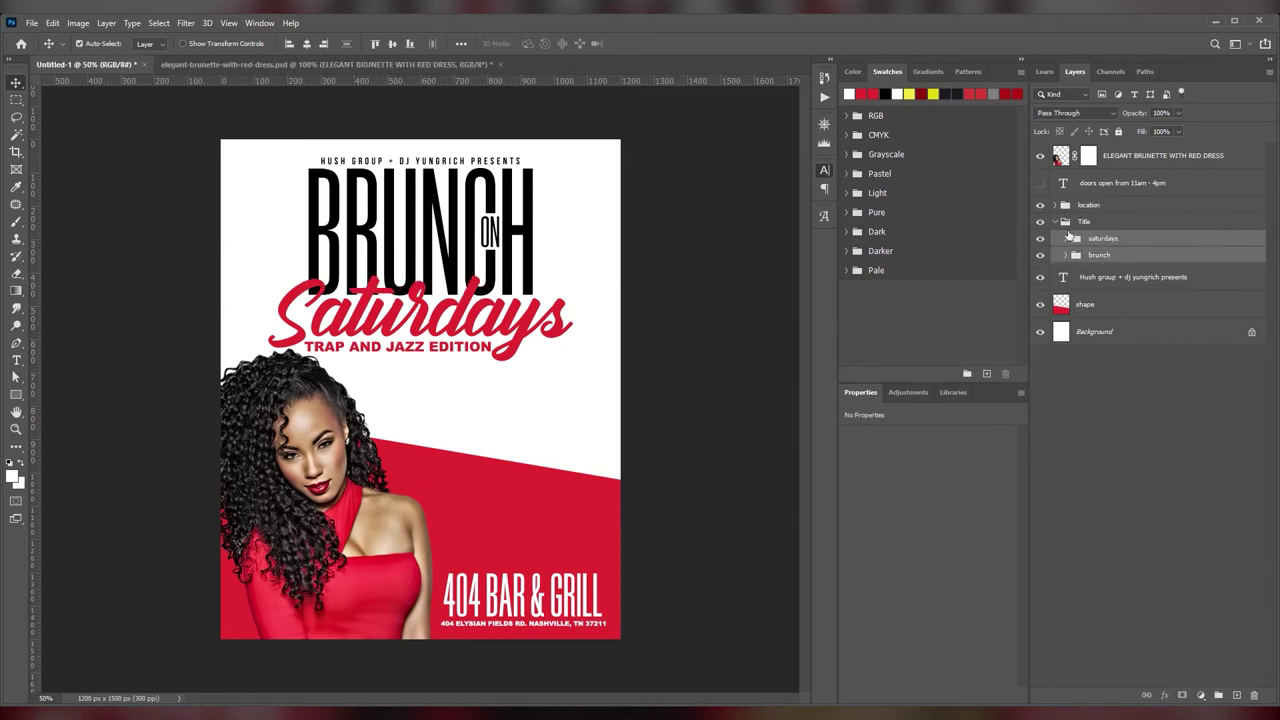
{"action": "left_click", "coordinate": [1133, 277], "text": "shift"}
{"action": "key", "text": "ctrl+t"}
{"action": "left_click_drag", "start_coordinate": [576, 362], "coordinate": [583, 371]}
{"action": "key", "text": "Return"}
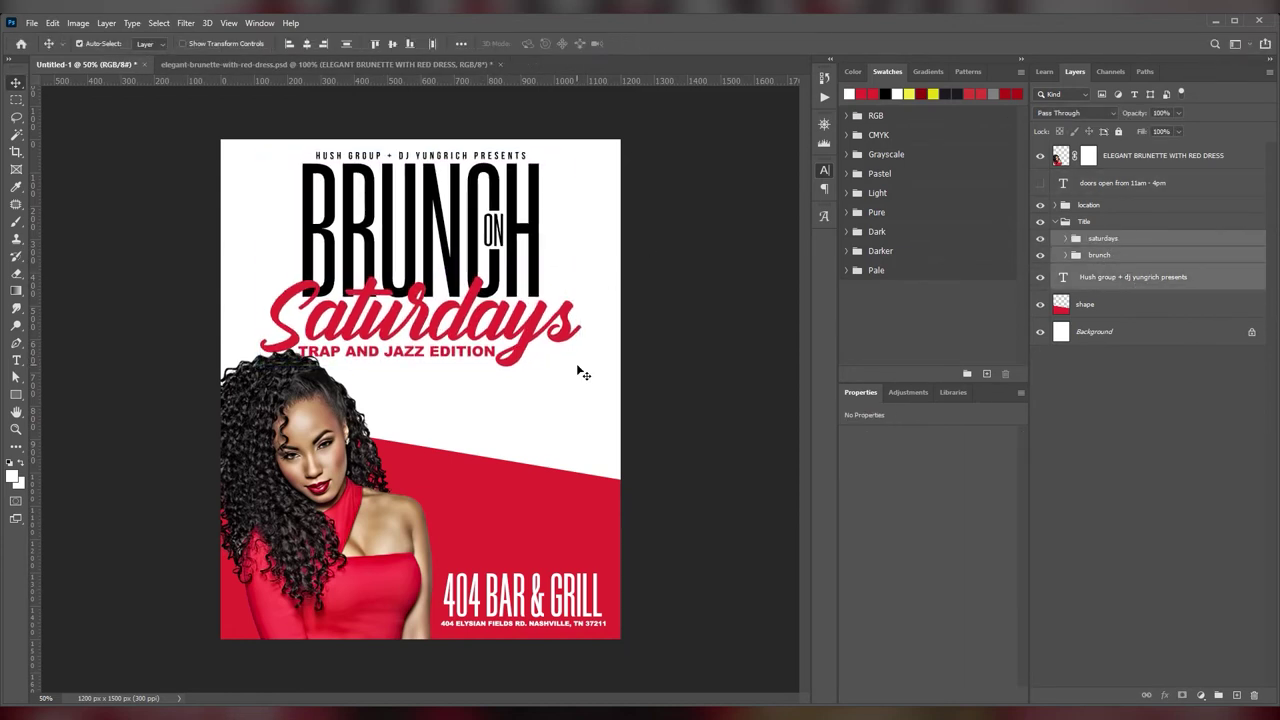
{"action": "left_click", "coordinate": [408, 358]}
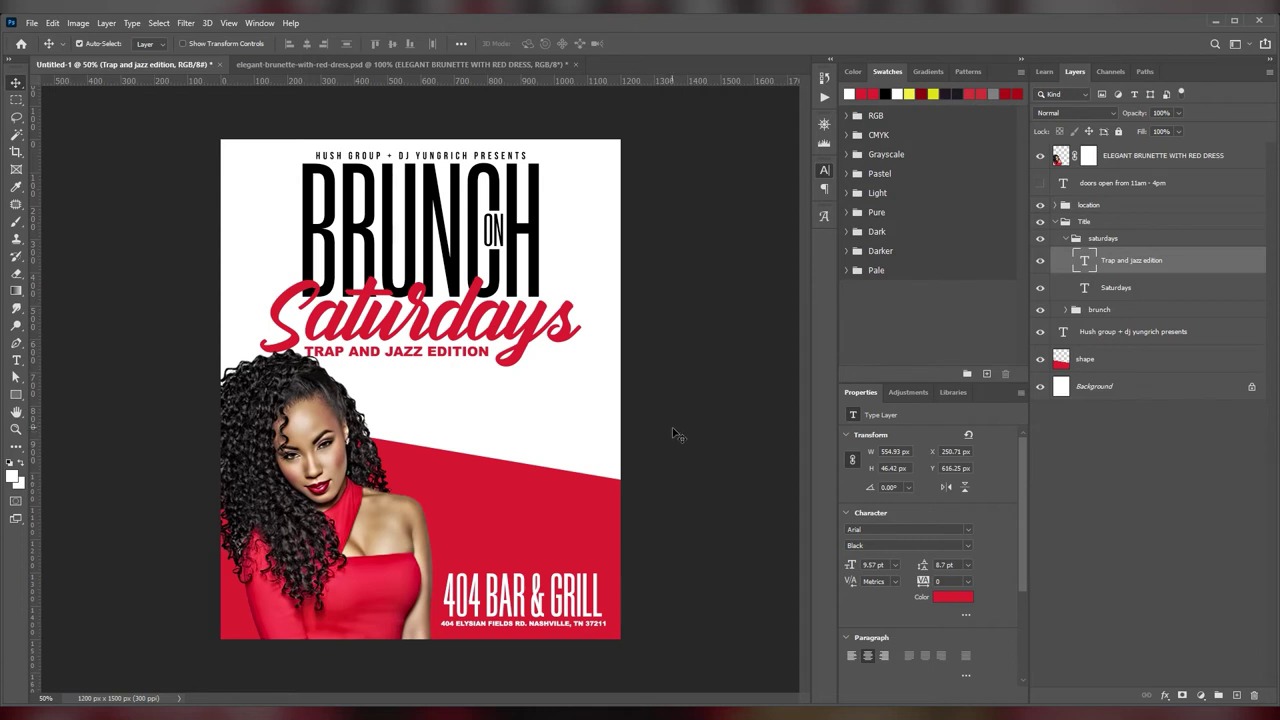
Step: Centre the model photo and move its layer below the location group
{"action": "mouse_move", "coordinate": [342, 535]}
{"action": "left_mouse_down"}
{"action": "mouse_move", "coordinate": [470, 537]}
{"action": "mouse_move", "coordinate": [430, 470]}
{"action": "left_mouse_up"}
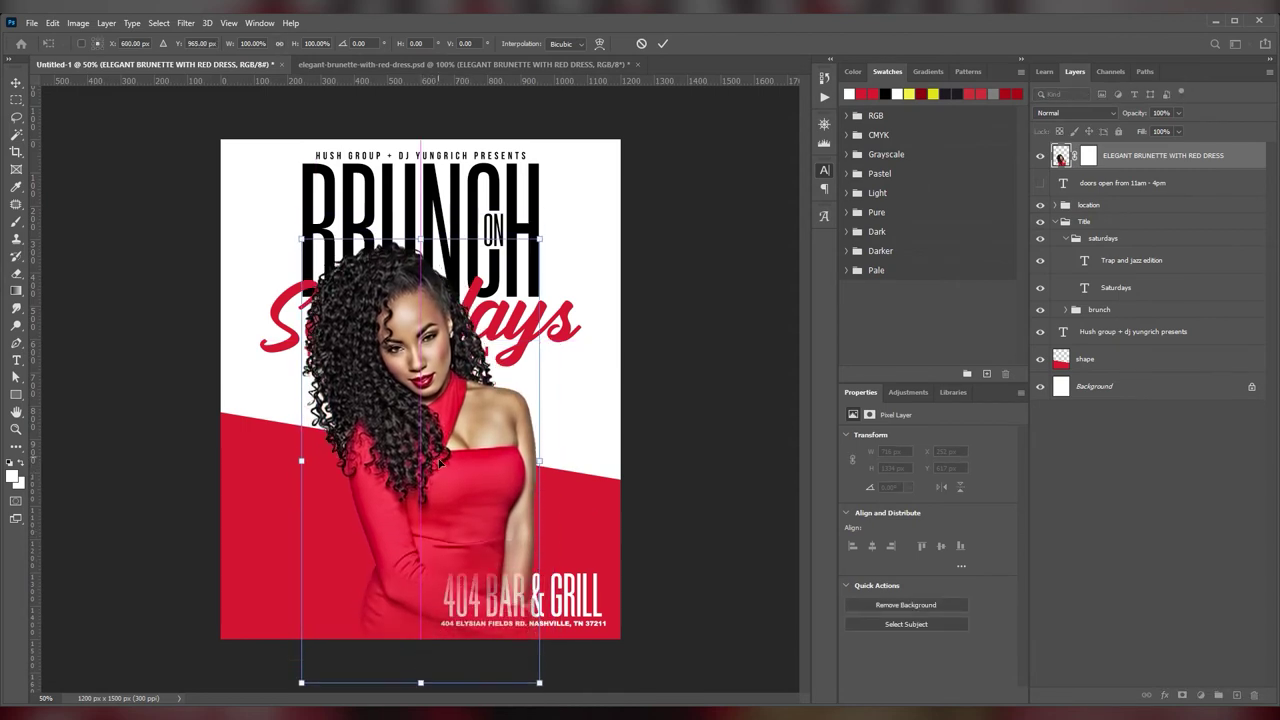
{"action": "key", "text": "Return"}
{"action": "left_click_drag", "start_coordinate": [1160, 155], "coordinate": [1134, 222]}
Step: Centre the 404 BAR & GRILL block between two vertical guides, then lower the photo below Saturdays
{"action": "left_click", "coordinate": [1090, 177]}
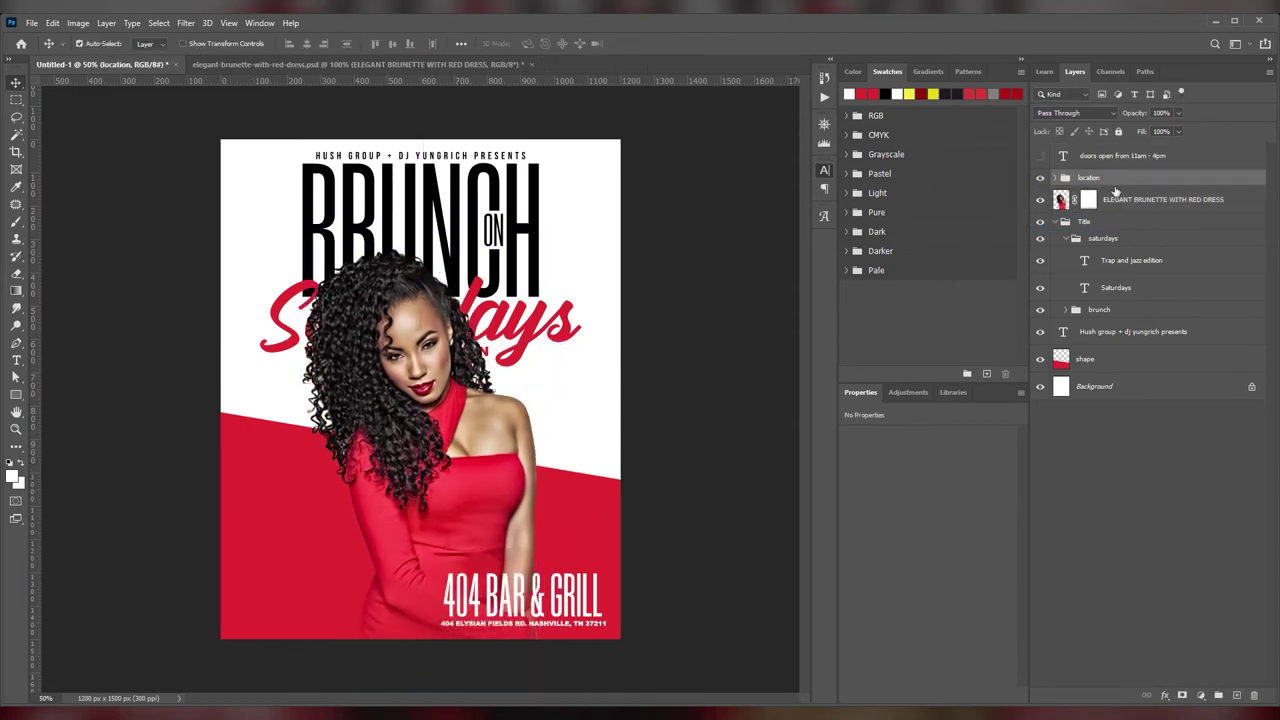
{"action": "key", "text": "ctrl+t"}
{"action": "left_click_drag", "start_coordinate": [555, 600], "coordinate": [467, 612]}
{"action": "left_click_drag", "start_coordinate": [36, 460], "coordinate": [408, 468]}
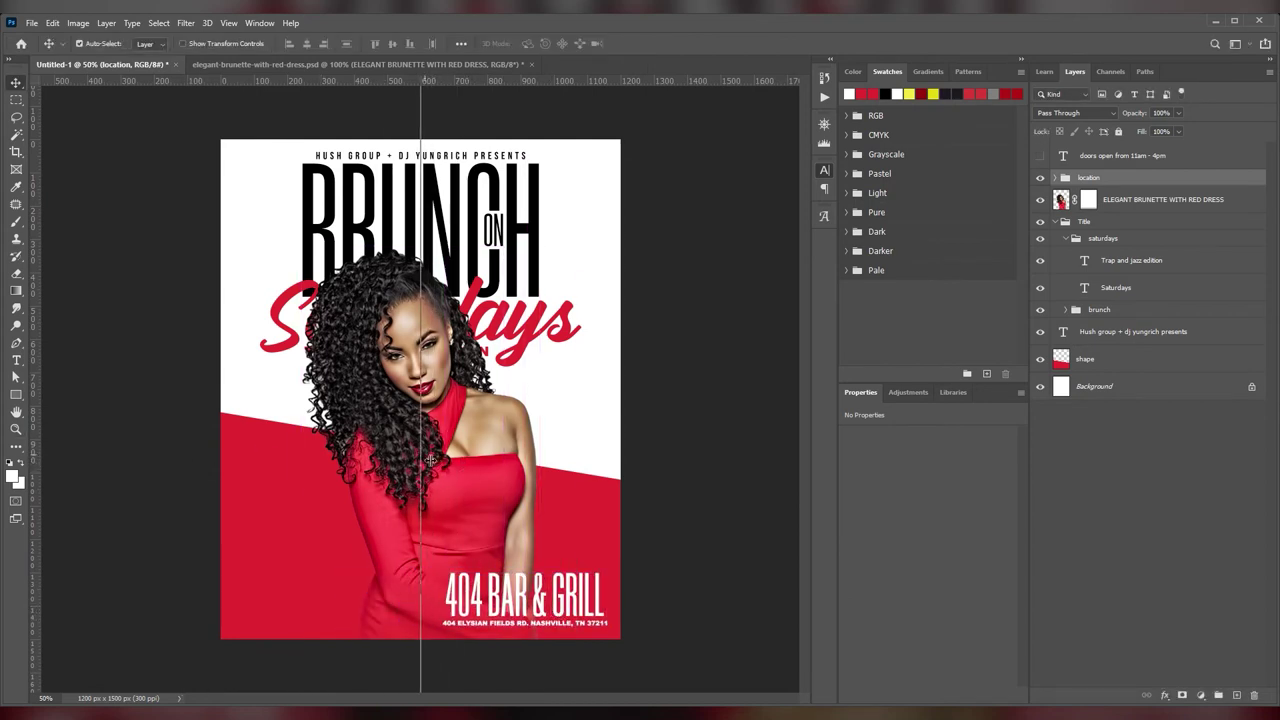
{"action": "left_click_drag", "start_coordinate": [36, 460], "coordinate": [457, 460]}
{"action": "key", "text": "ctrl+t"}
{"action": "left_click_drag", "start_coordinate": [562, 598], "coordinate": [457, 598]}
{"action": "key", "text": "Return"}
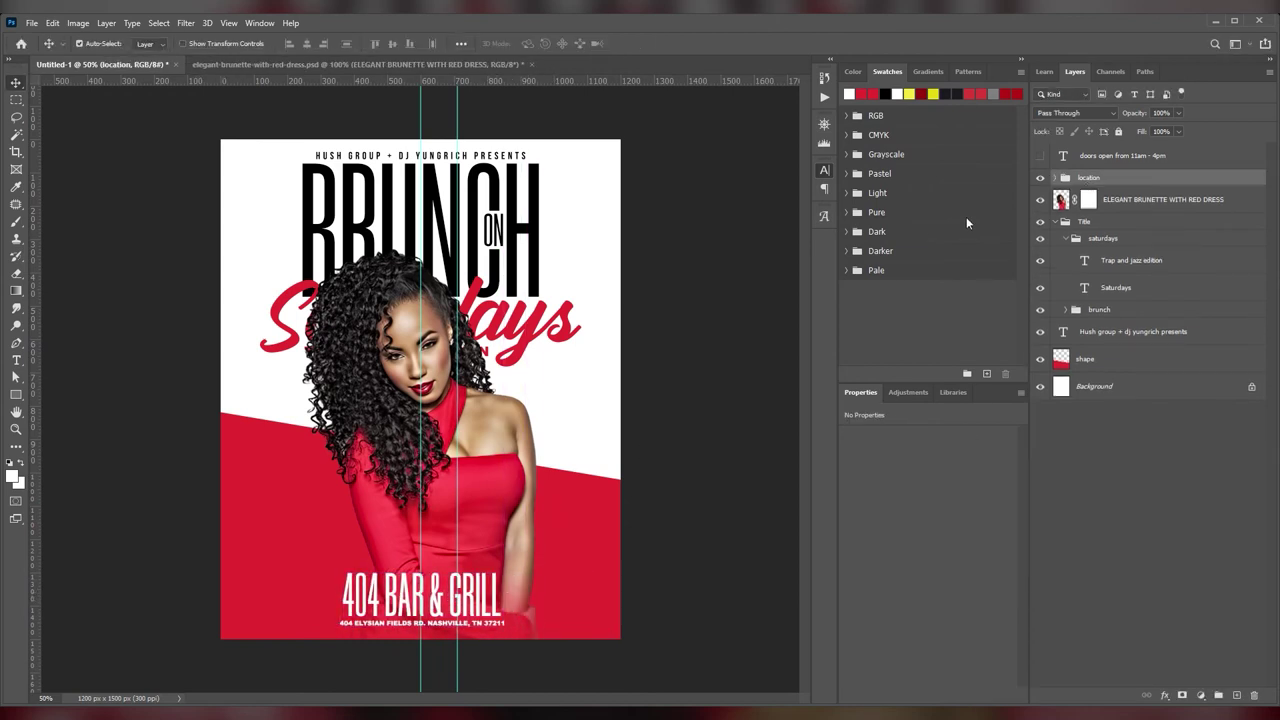
{"action": "key", "text": "ctrl+semicolon"}
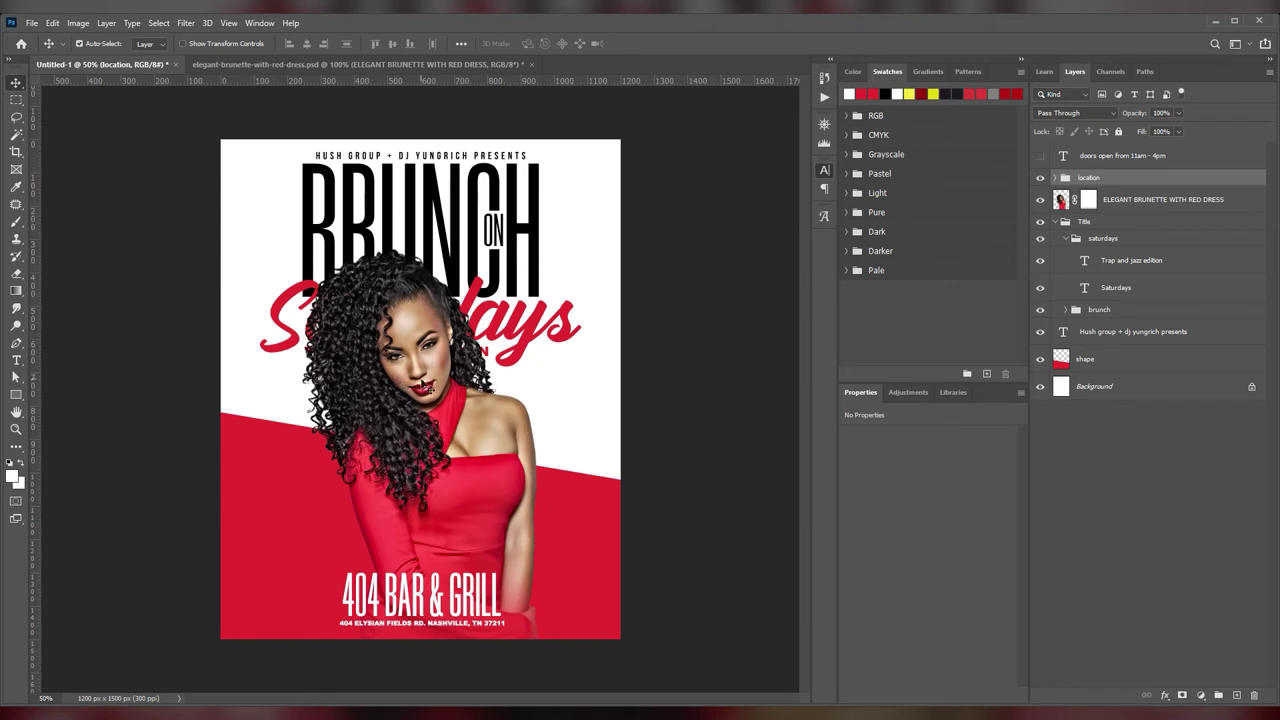
{"action": "left_click_drag", "start_coordinate": [425, 388], "coordinate": [427, 443]}
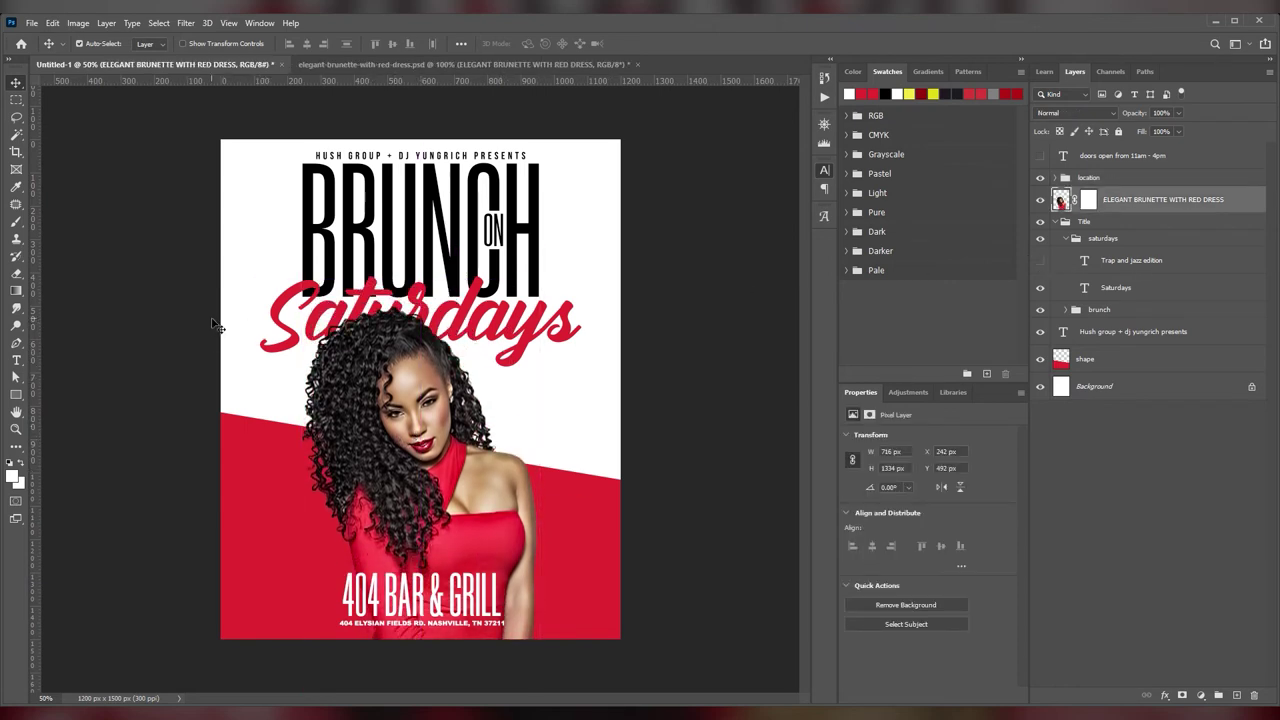
Step: Type a stacked 'TRAP &JAZZ EDITION' text block on the red band with wider line spacing
{"action": "key", "text": "t"}
{"action": "left_click", "coordinate": [228, 504]}
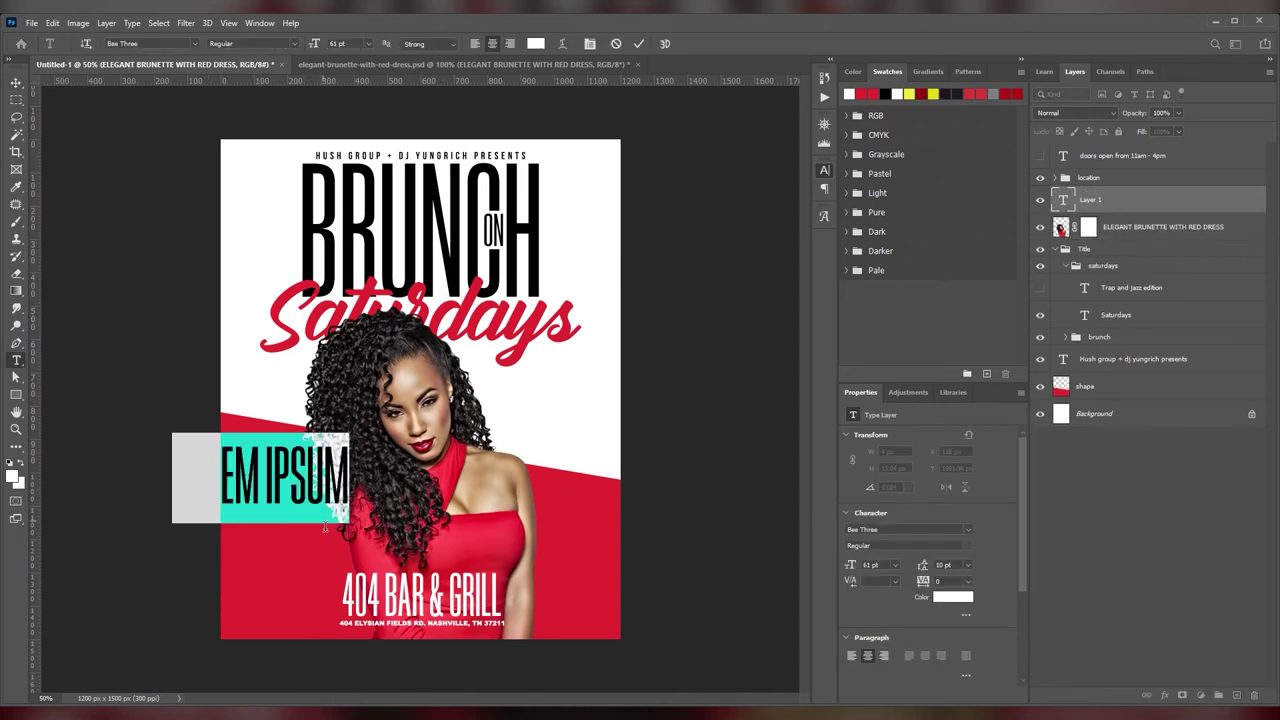
{"action": "type", "text": "TRAP"}
{"action": "key", "text": "Return"}
{"action": "type", "text": "&JAZZ"}
{"action": "key", "text": "ctrl+a"}
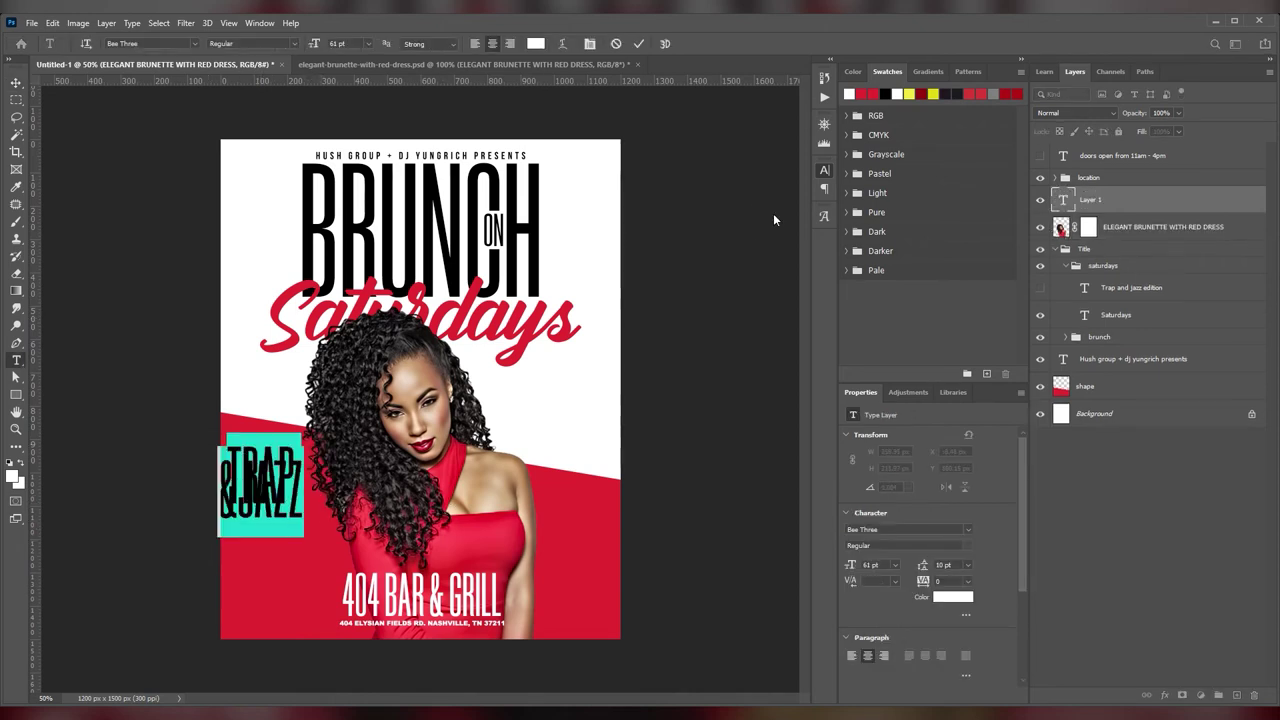
{"action": "key", "text": "alt+Down"}
{"action": "key", "text": "alt+Down"}
{"action": "key", "text": "alt+Down"}
{"action": "key", "text": "alt+Down"}
{"action": "key", "text": "alt+Down"}
{"action": "key", "text": "alt+Down"}
{"action": "key", "text": "Right"}
{"action": "key", "text": "Return"}
{"action": "type", "text": "E"}
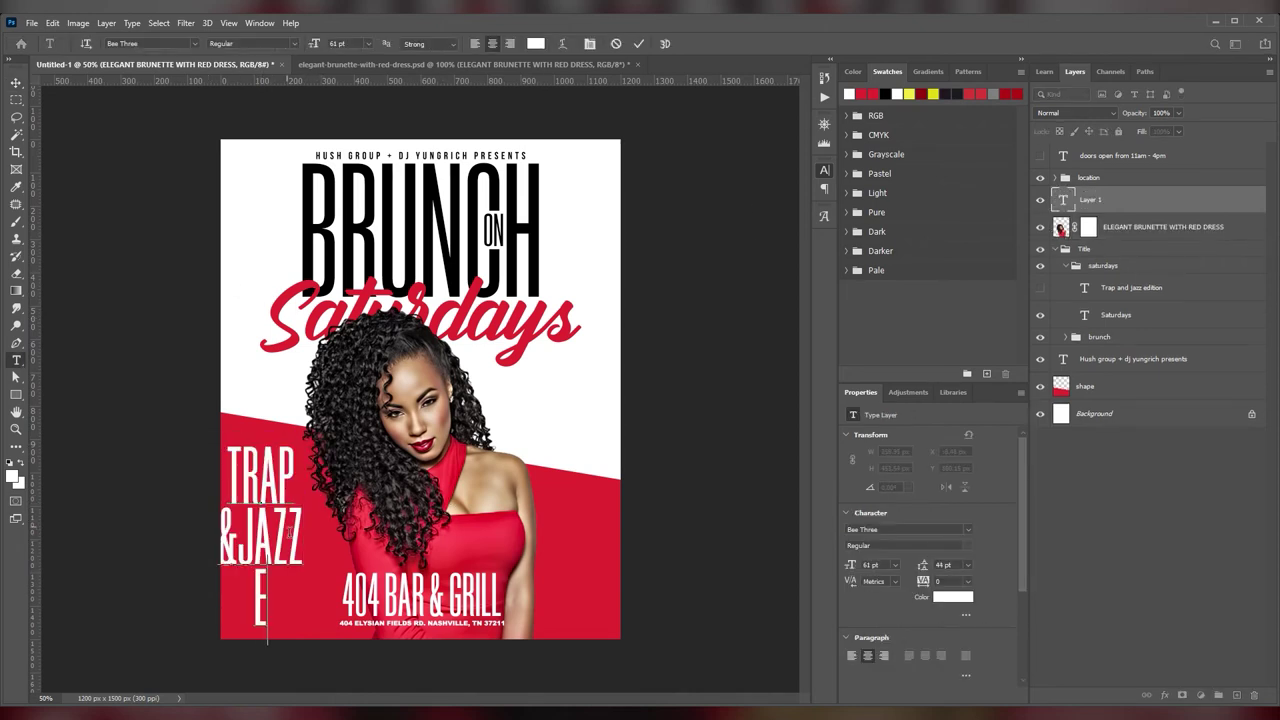
{"action": "type", "text": "DITION"}
Step: Shrink the EDITION line to 7 pt and tighten its spacing under &JAZZ
{"action": "key", "text": "shift+Home"}
{"action": "left_click_drag", "start_coordinate": [320, 44], "coordinate": [290, 64]}
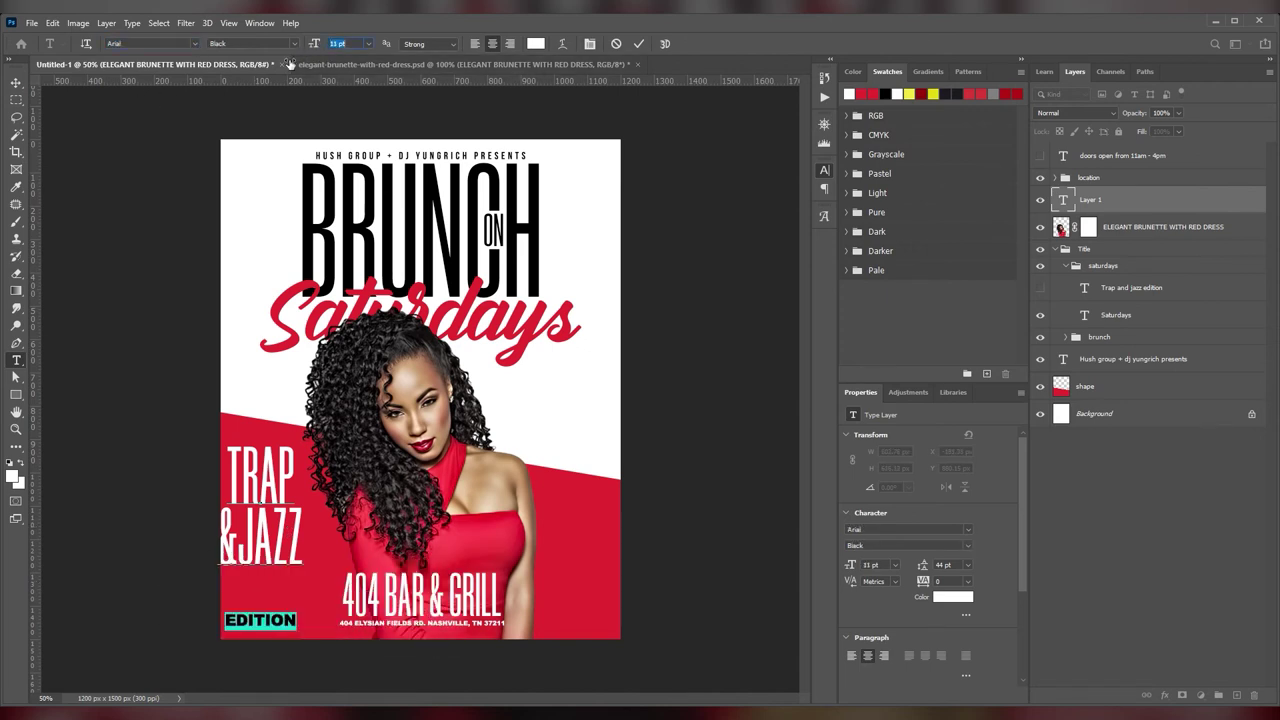
{"action": "left_click_drag", "start_coordinate": [759, 213], "coordinate": [320, 50]}
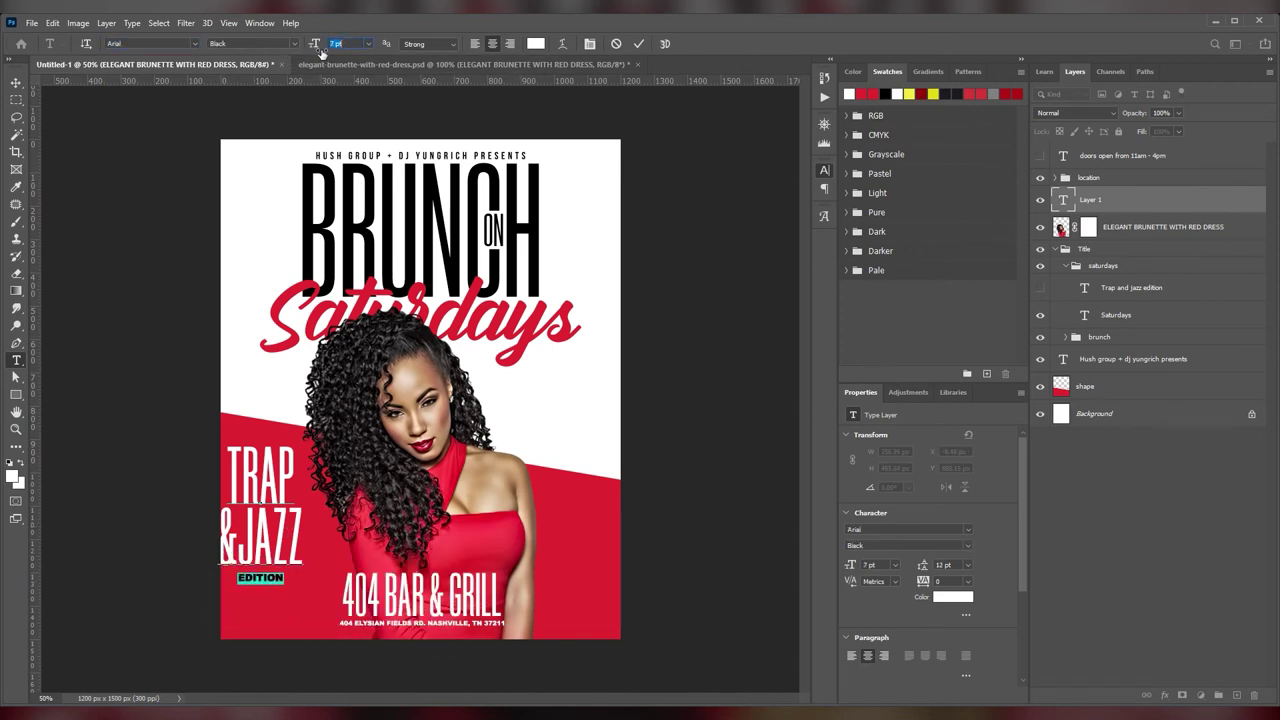
{"action": "left_click_drag", "start_coordinate": [759, 213], "coordinate": [757, 215]}
{"action": "left_click", "coordinate": [772, 225]}
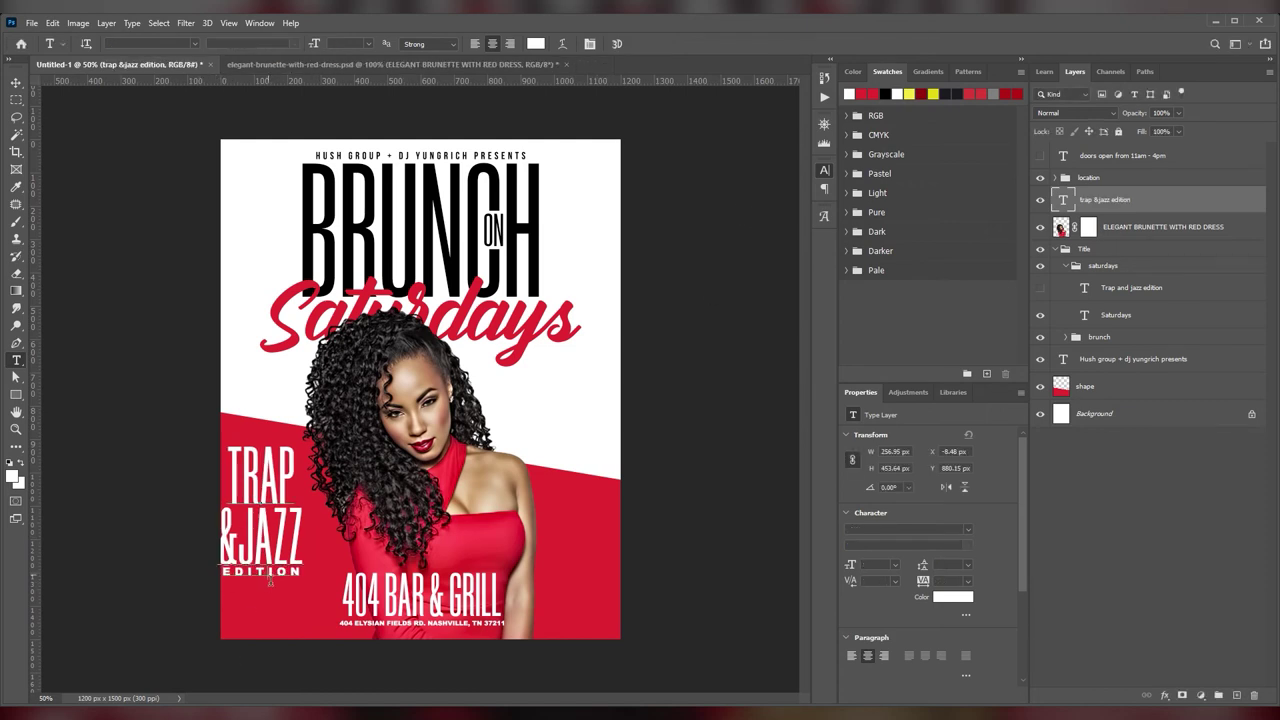
Step: Discard a tilt of the edition text and place a copy of it at the right
{"action": "key", "text": "ctrl+t"}
{"action": "left_click_drag", "start_coordinate": [312, 535], "coordinate": [302, 503]}
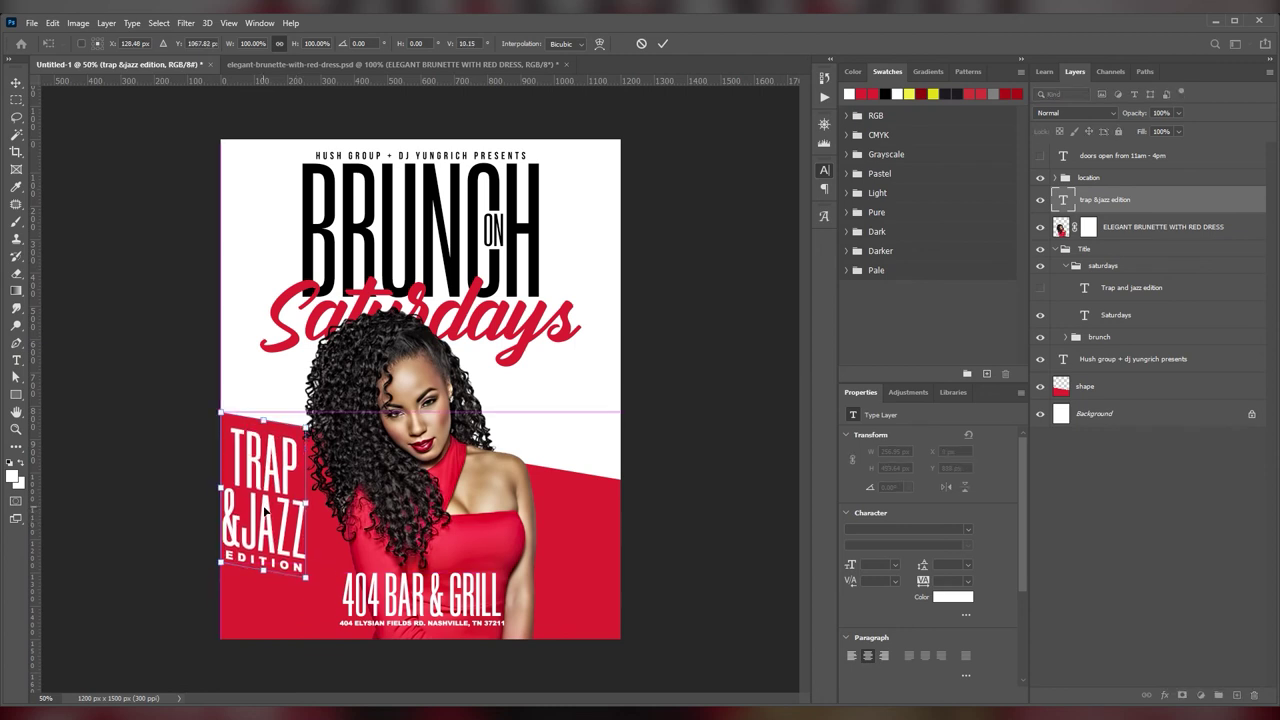
{"action": "key", "text": "Escape"}
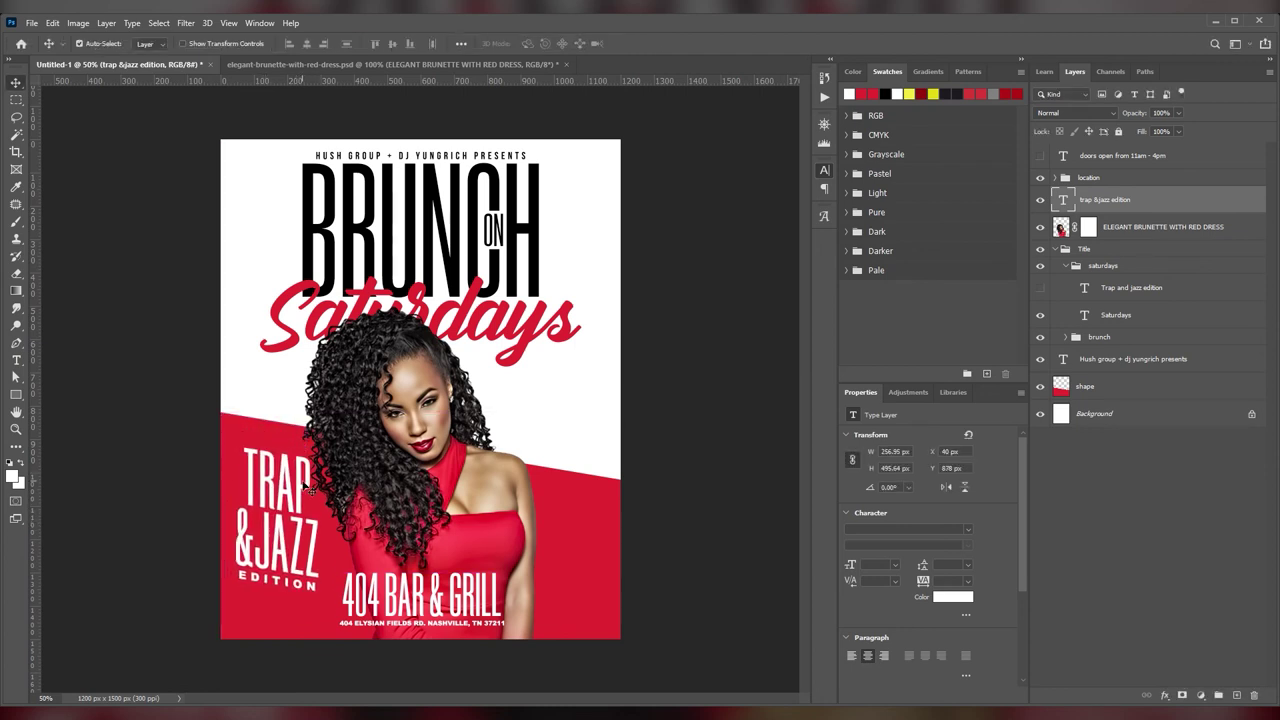
{"action": "key", "text": "ctrl+z"}
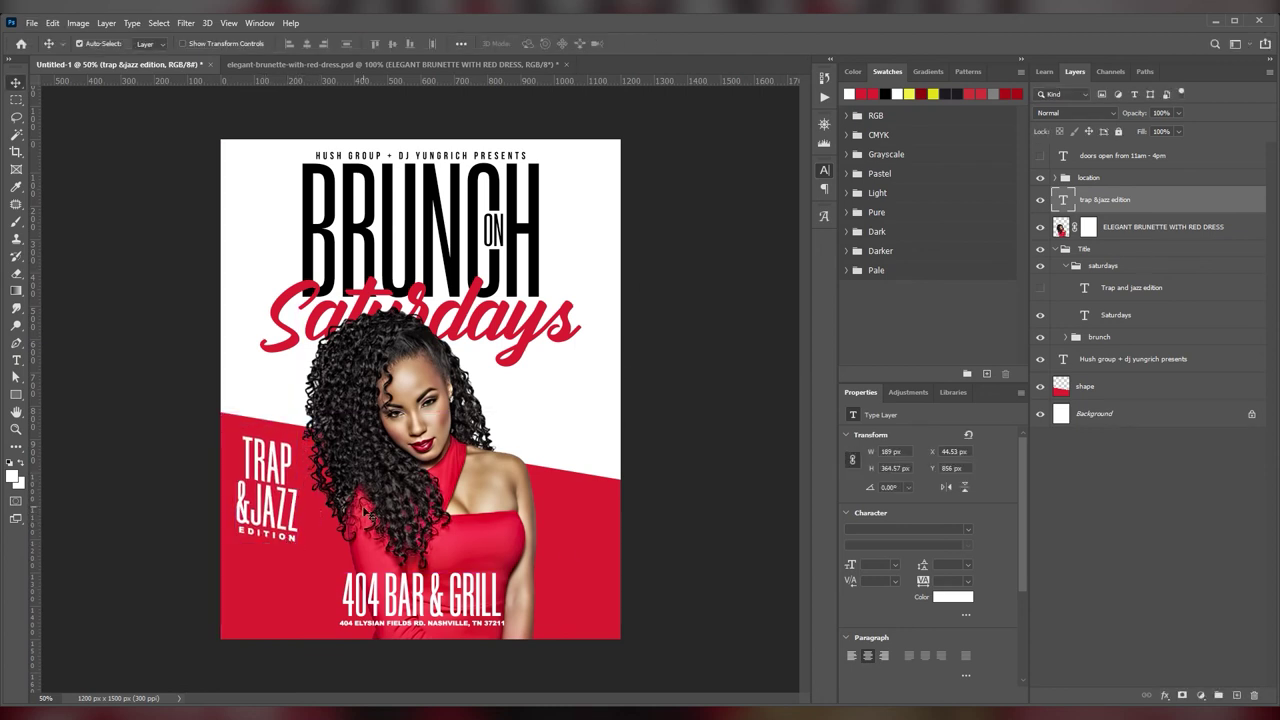
{"action": "left_click_drag", "start_coordinate": [268, 490], "coordinate": [586, 547]}
Step: Retype the copy as 'DOORS OPEN FROM 11AM-4PM' at 16 pt with a larger hours line
{"action": "double_click", "coordinate": [586, 547]}
{"action": "type", "text": "DOORS"}
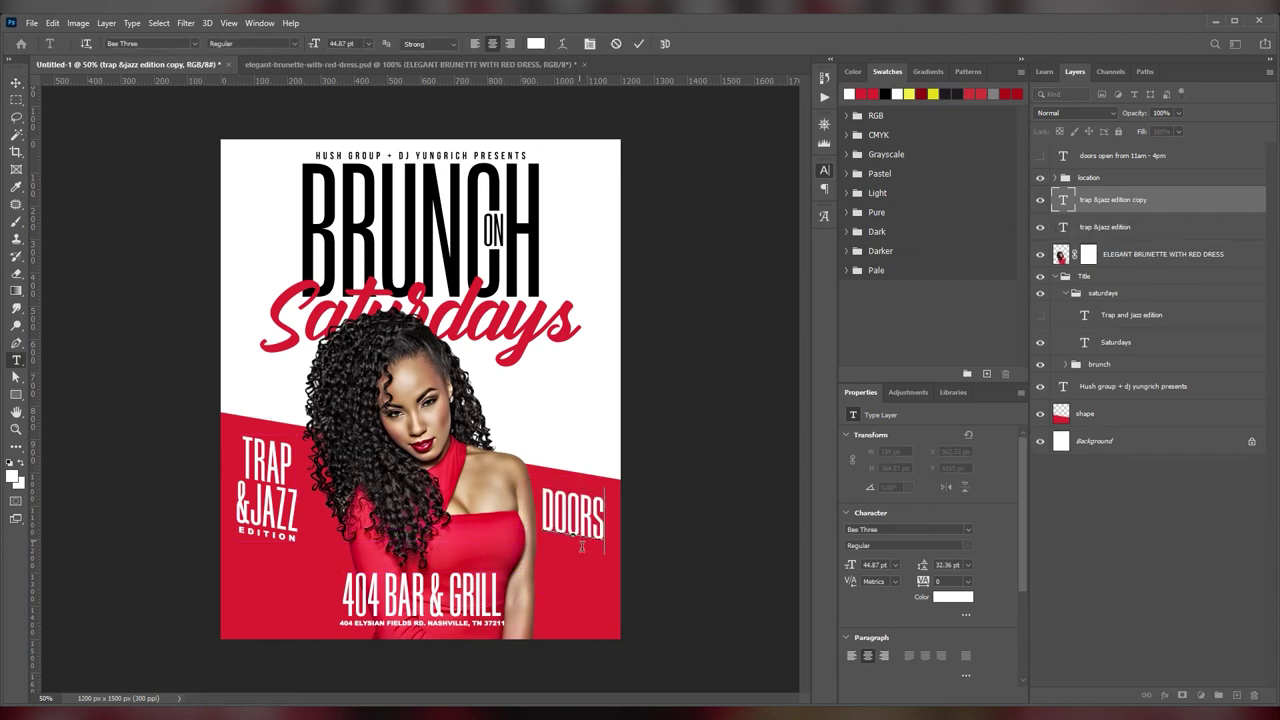
{"action": "key", "text": "Return"}
{"action": "type", "text": "OPEN"}
{"action": "key", "text": "BackSpace"}
{"action": "key", "text": "BackSpace"}
{"action": "key", "text": "BackSpace"}
{"action": "key", "text": "BackSpace"}
{"action": "key", "text": "BackSpace"}
{"action": "key", "text": "BackSpace"}
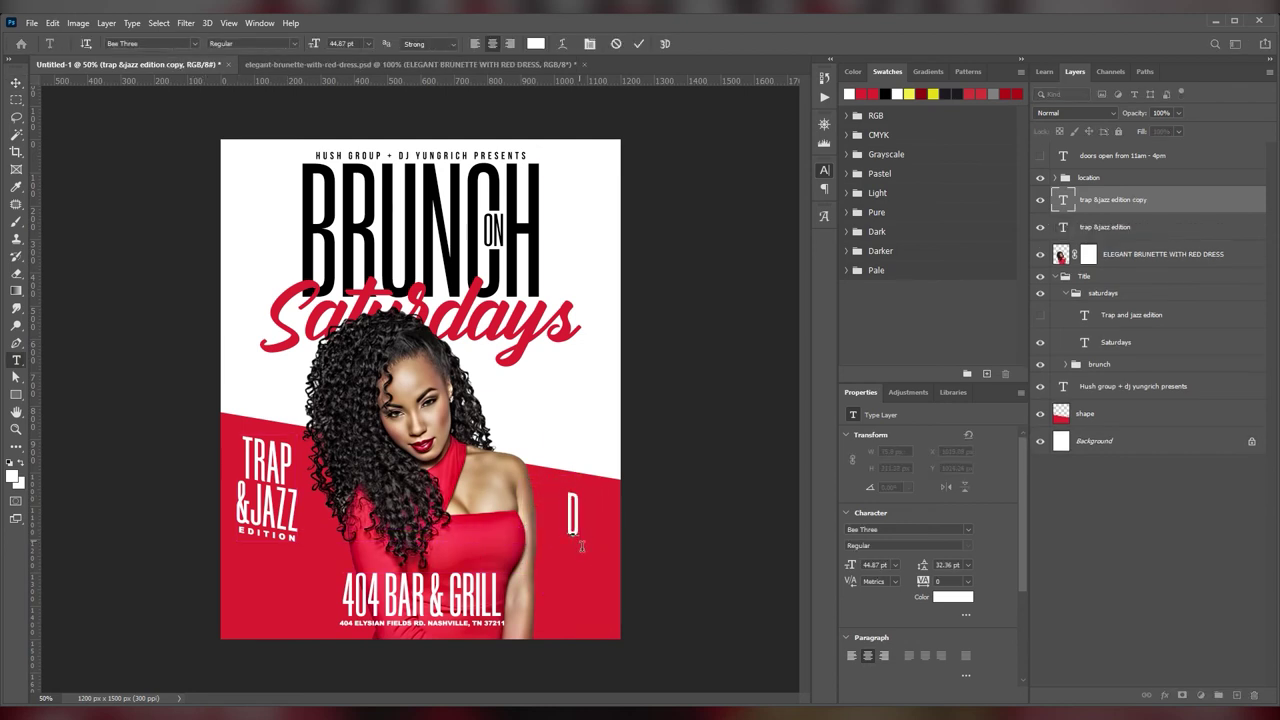
{"action": "type", "text": "OORS OPEN FI"}
{"action": "key", "text": "ctrl+a"}
{"action": "key", "text": "ctrl+alt+shift+comma"}
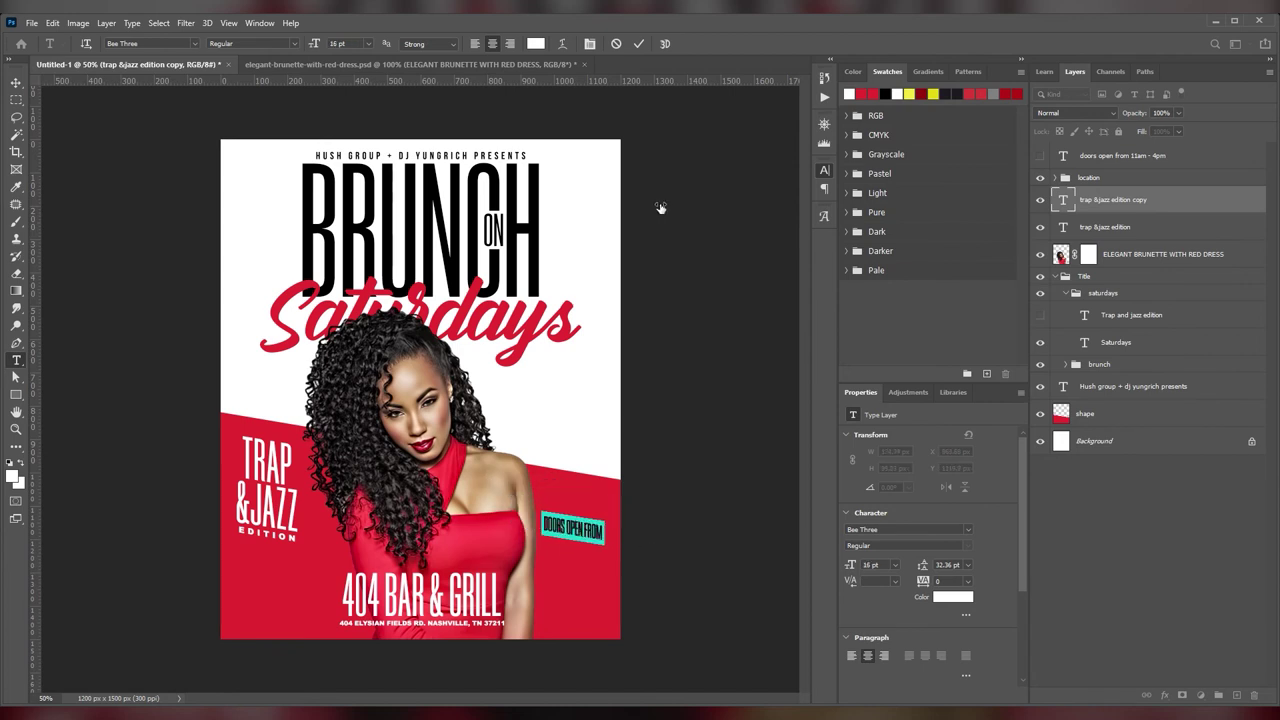
{"action": "key", "text": "End"}
{"action": "key", "text": "BackSpace"}
{"action": "type", "text": "ROM"}
{"action": "key", "text": "Return"}
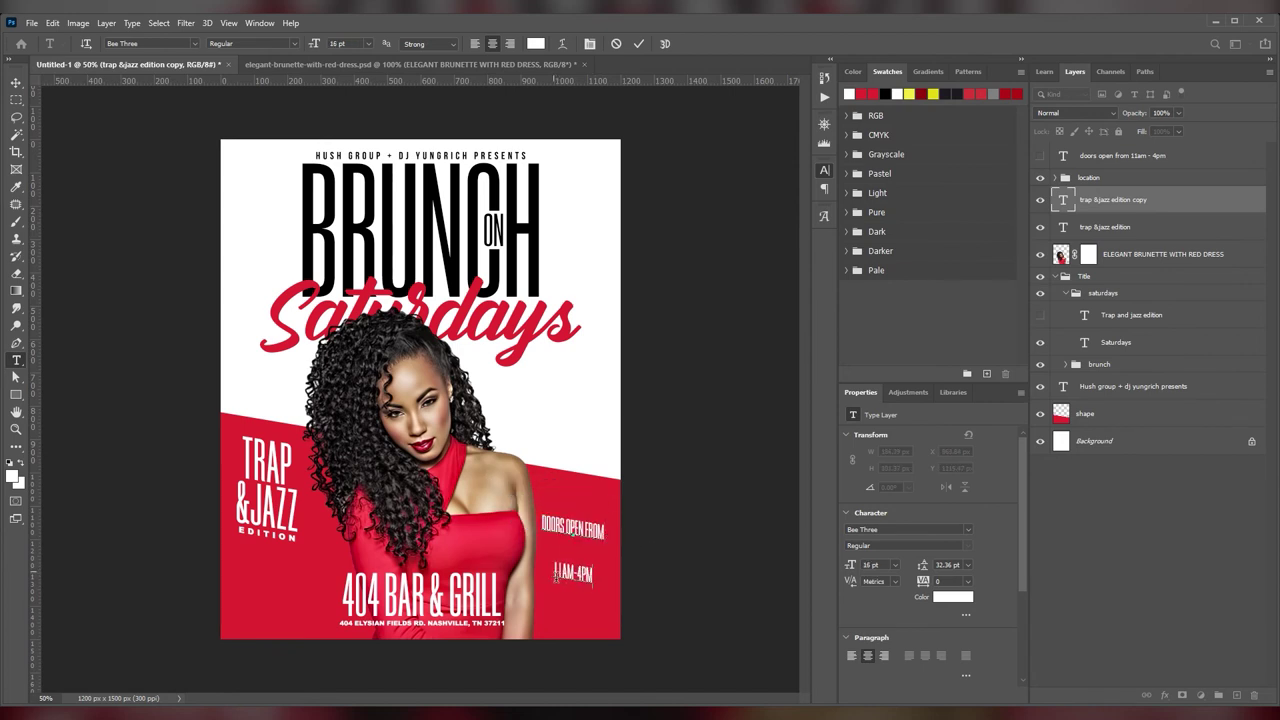
{"action": "key", "text": "ctrl+alt+shift+period"}
{"action": "key", "text": "ctrl+a"}
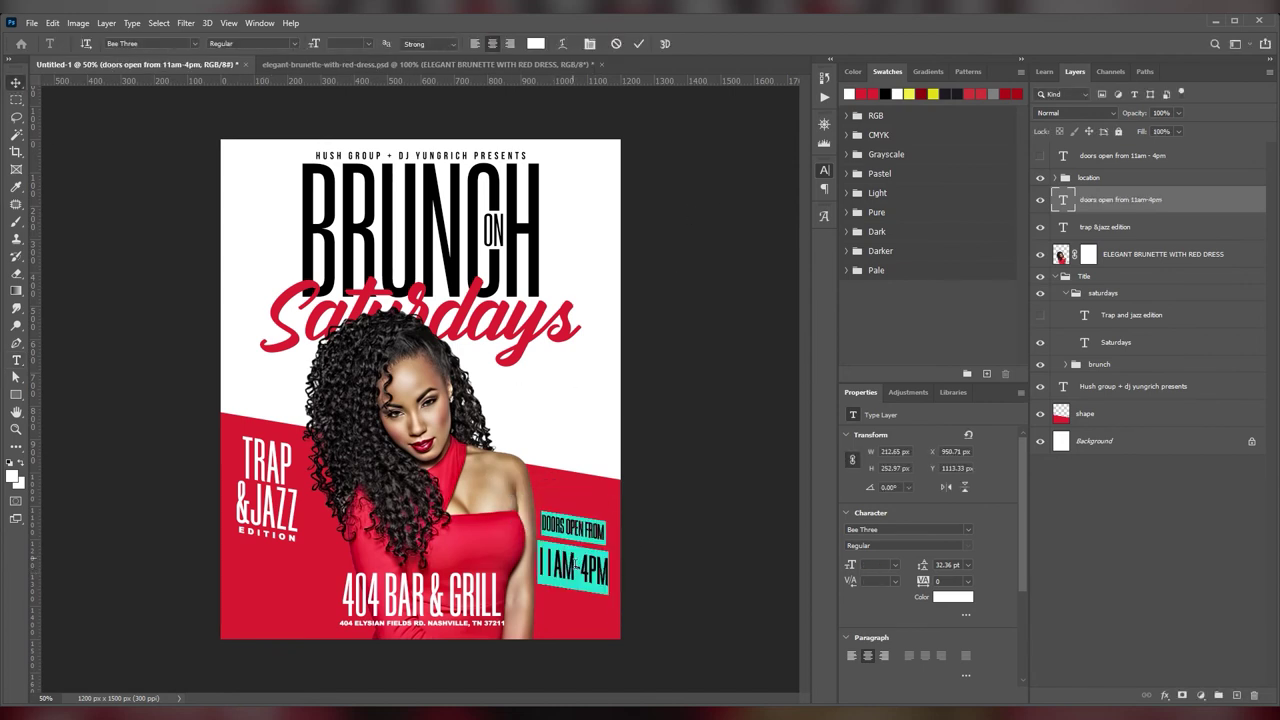
{"action": "key", "text": "ctrl+Return"}
Step: Enlarge TRAP &JAZZ EDITION, nudge the hours text up, and stack the edition text behind the photo
{"action": "key", "text": "v"}
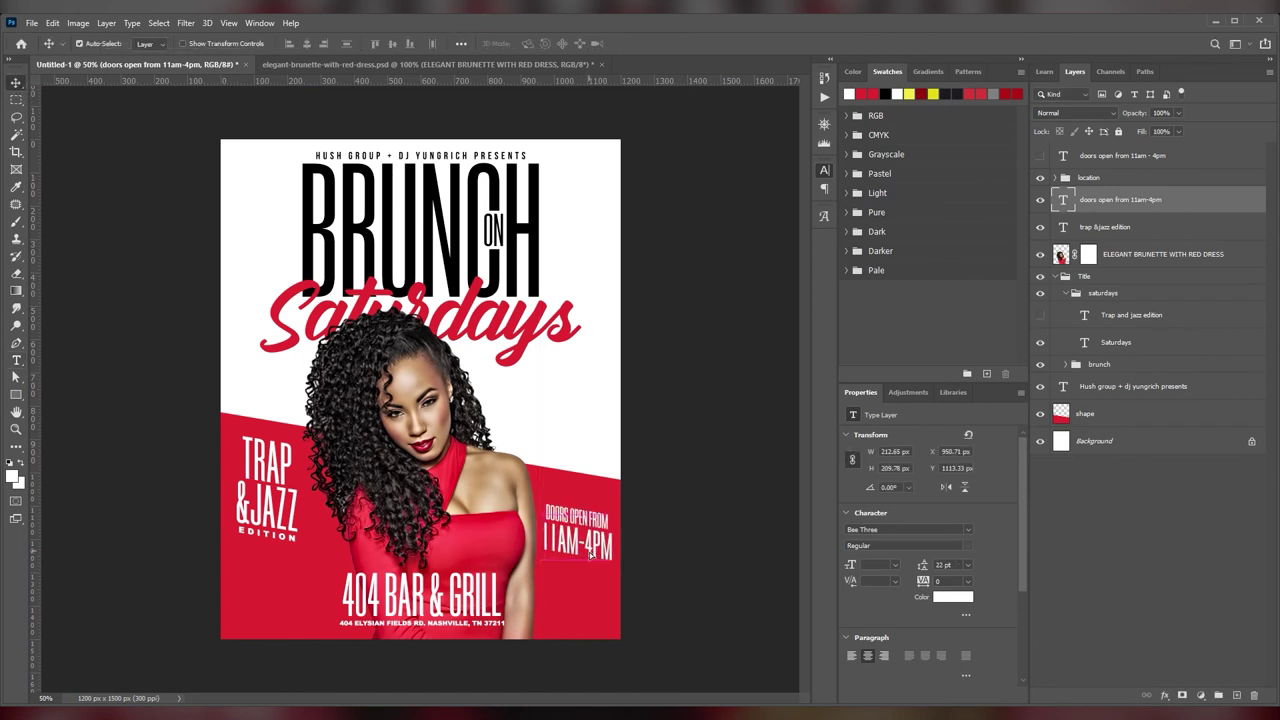
{"action": "left_click", "coordinate": [1110, 229]}
{"action": "key", "text": "ctrl+alt+shift+period"}
{"action": "key", "text": "ctrl+alt+shift+period"}
{"action": "key", "text": "ctrl+alt+shift+period"}
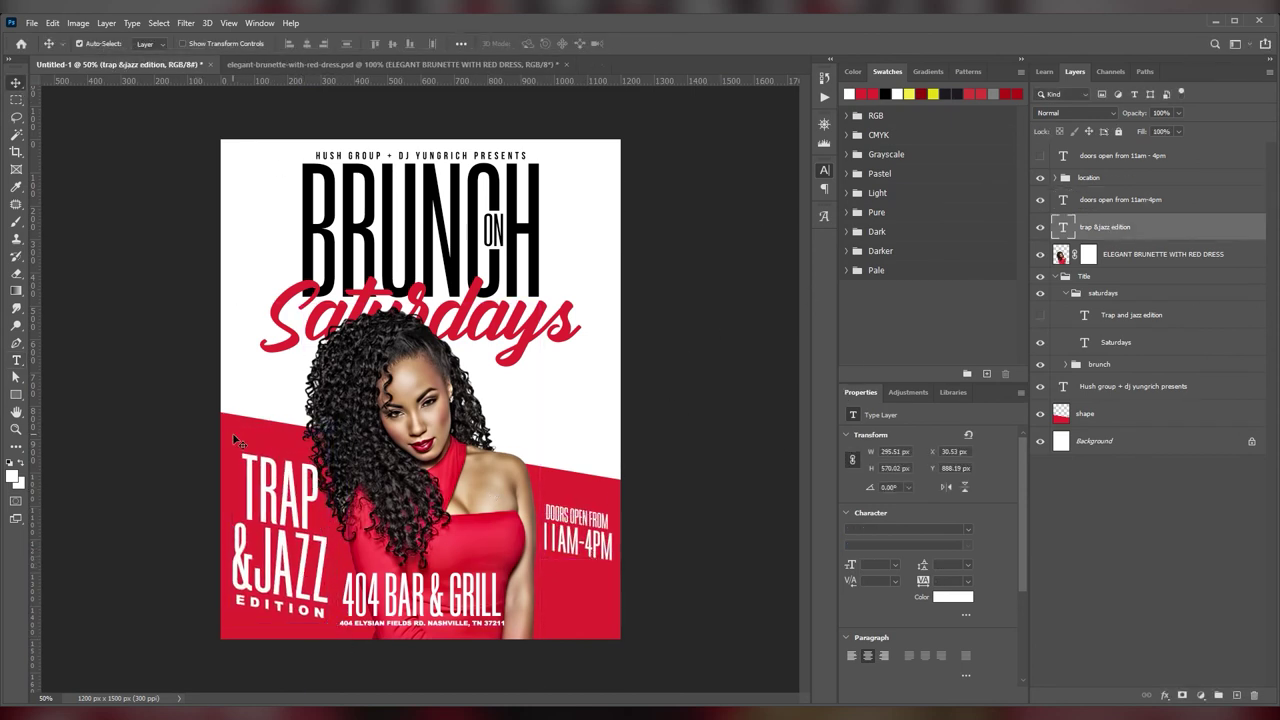
{"action": "left_click", "coordinate": [1120, 200]}
{"action": "left_click_drag", "start_coordinate": [771, 537], "coordinate": [768, 510]}
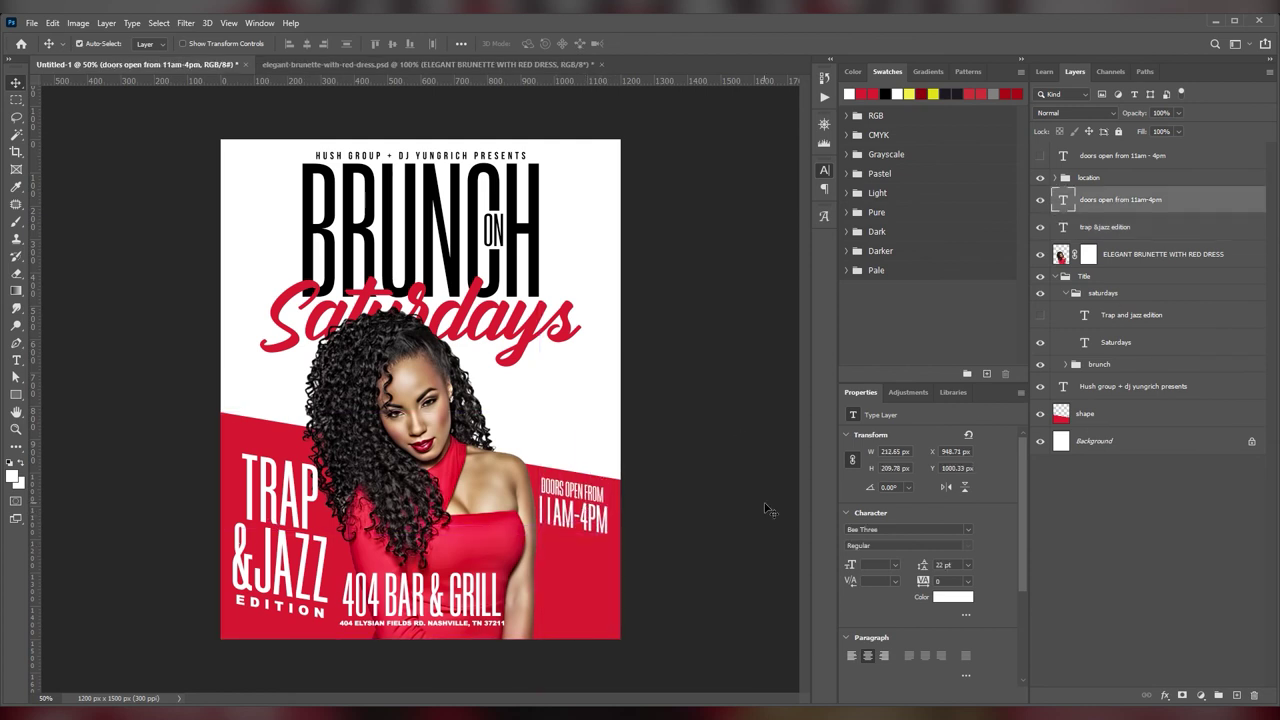
{"action": "left_click_drag", "start_coordinate": [1123, 227], "coordinate": [1121, 273]}
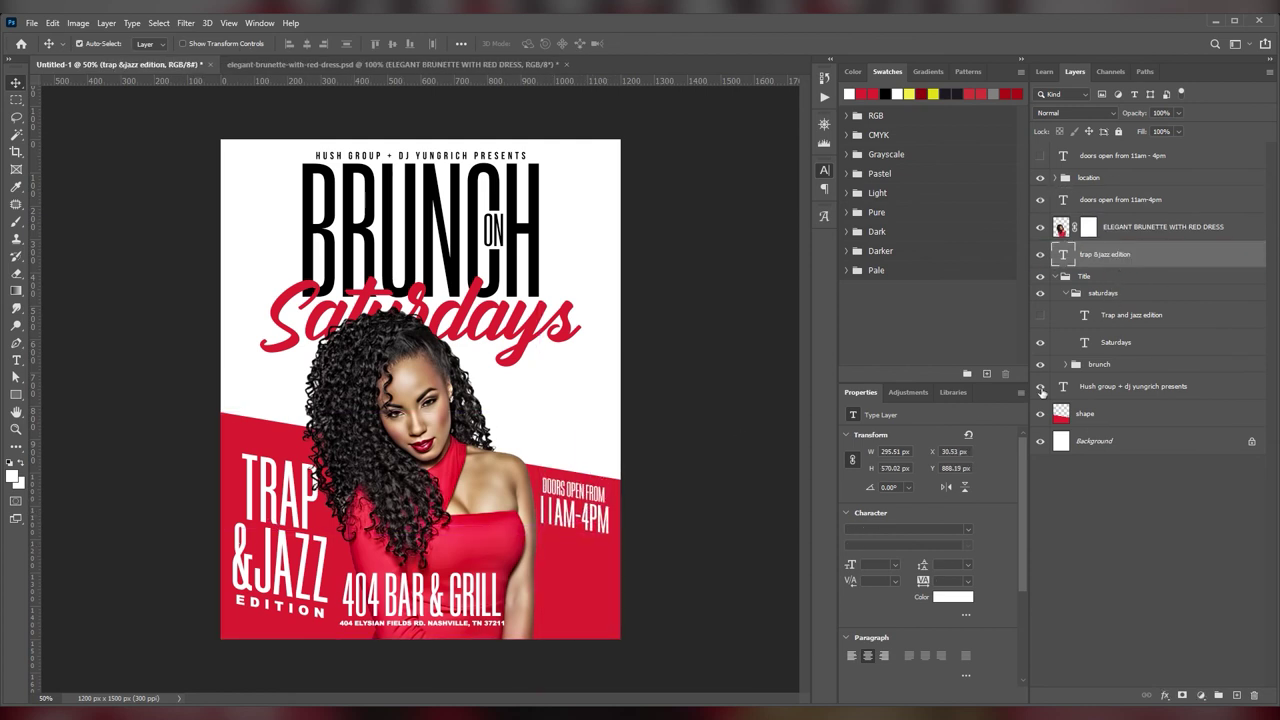
{"action": "left_click_drag", "start_coordinate": [304, 508], "coordinate": [280, 506]}
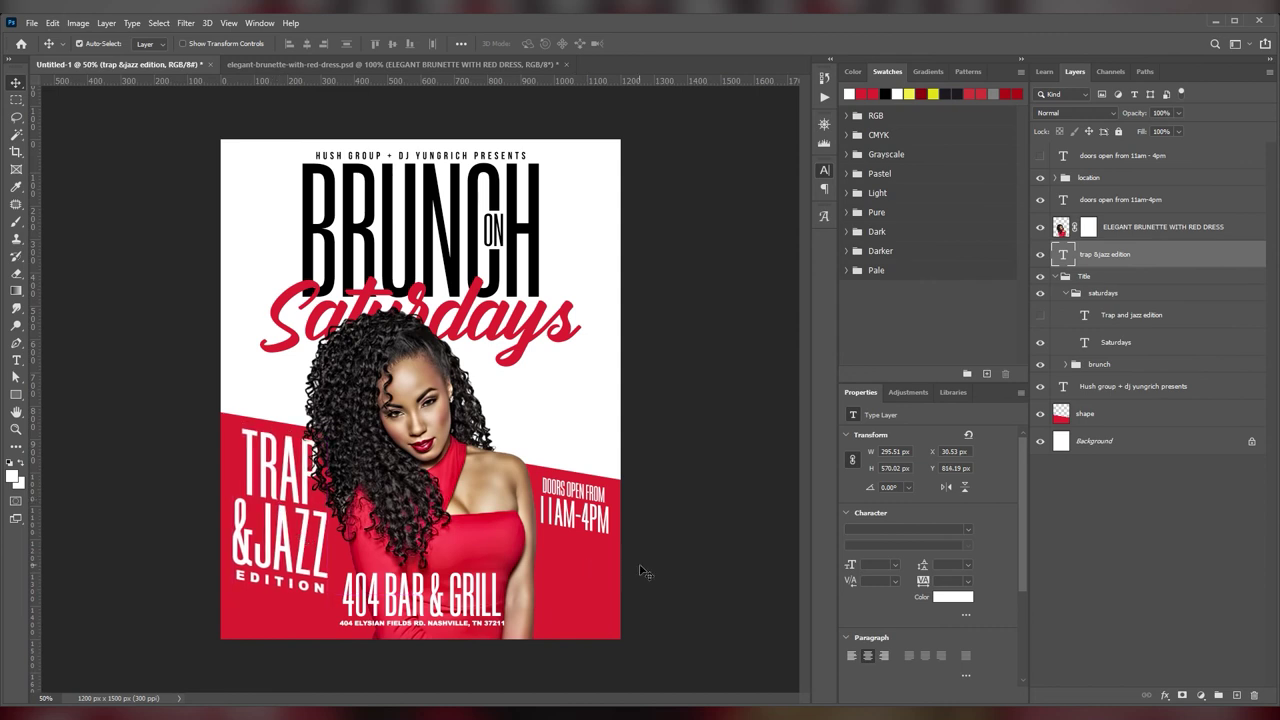
Step: Restyle 404 BAR & GRILL in Acumin Variable Concept Wide Black with tracking -160
{"action": "double_click", "coordinate": [410, 610]}
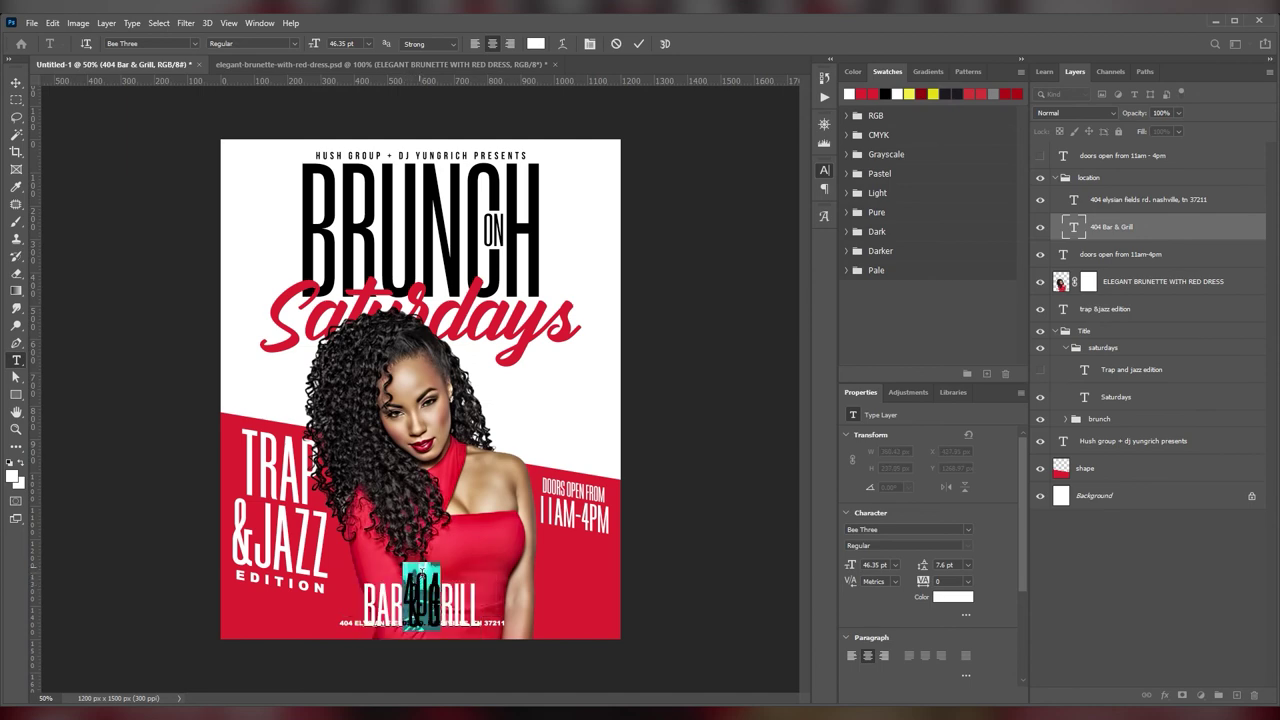
{"action": "left_click_drag", "start_coordinate": [690, 210], "coordinate": [754, 222]}
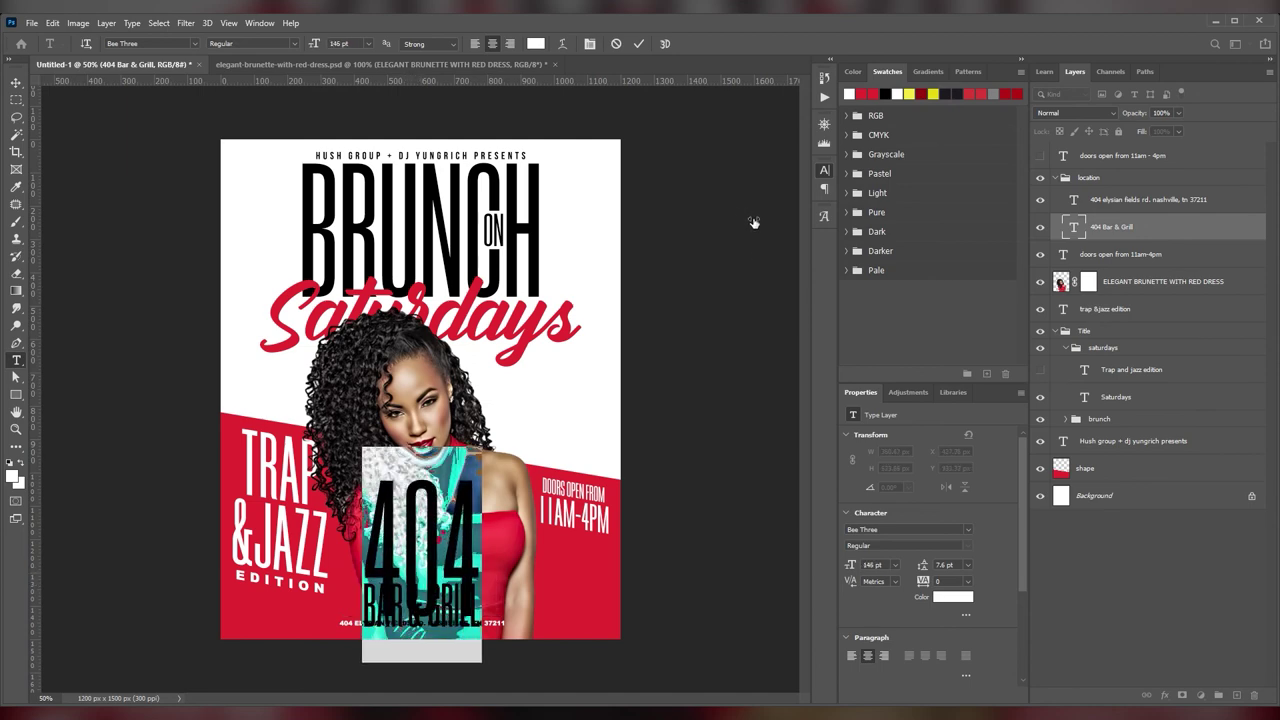
{"action": "key", "text": "Up"}
{"action": "key", "text": "Up"}
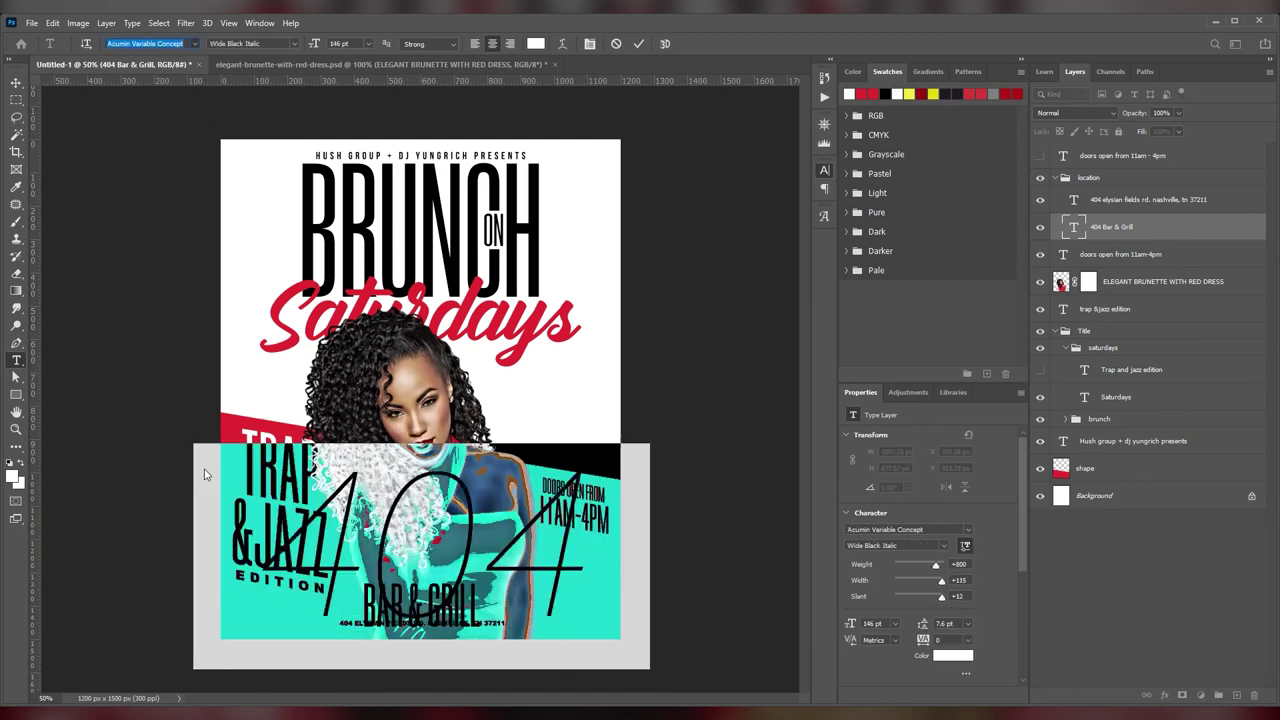
{"action": "key", "text": "Up"}
{"action": "key", "text": "Up"}
{"action": "left_click_drag", "start_coordinate": [755, 222], "coordinate": [797, 227]}
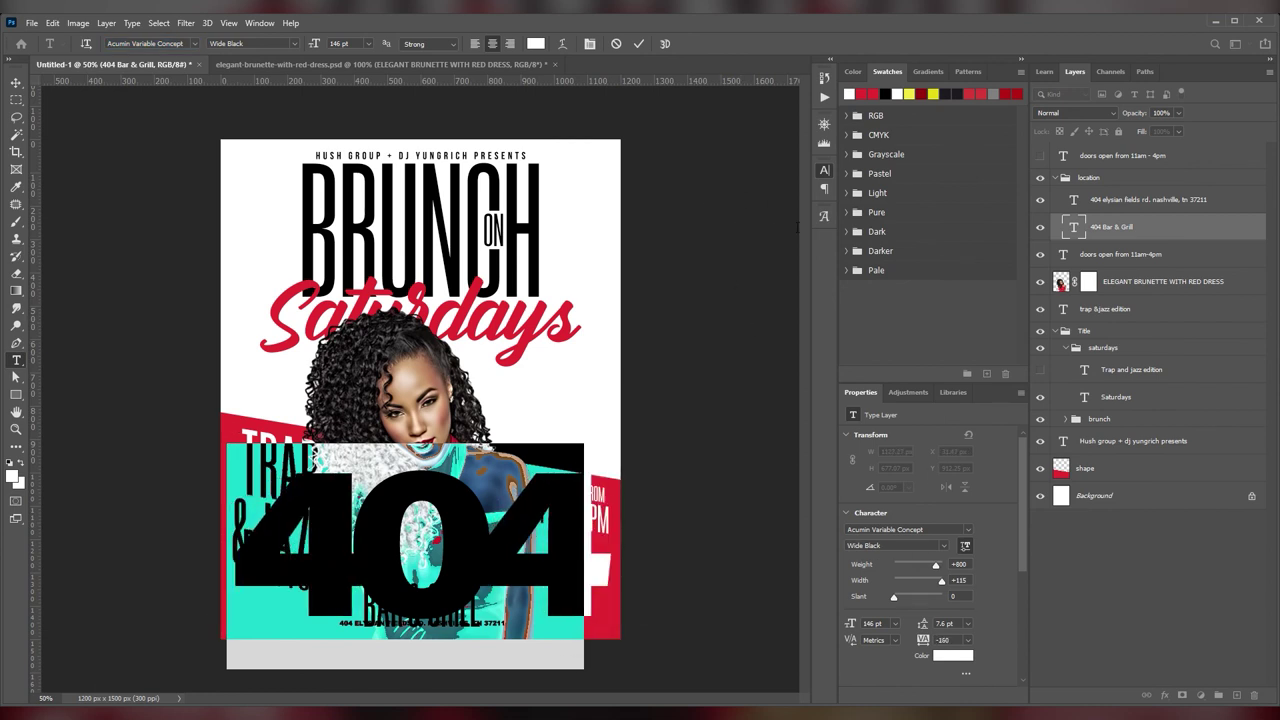
{"action": "key", "text": "ctrl+z"}
{"action": "key", "text": "ctrl+z"}
{"action": "key", "text": "ctrl+z"}
{"action": "key", "text": "ctrl+z"}
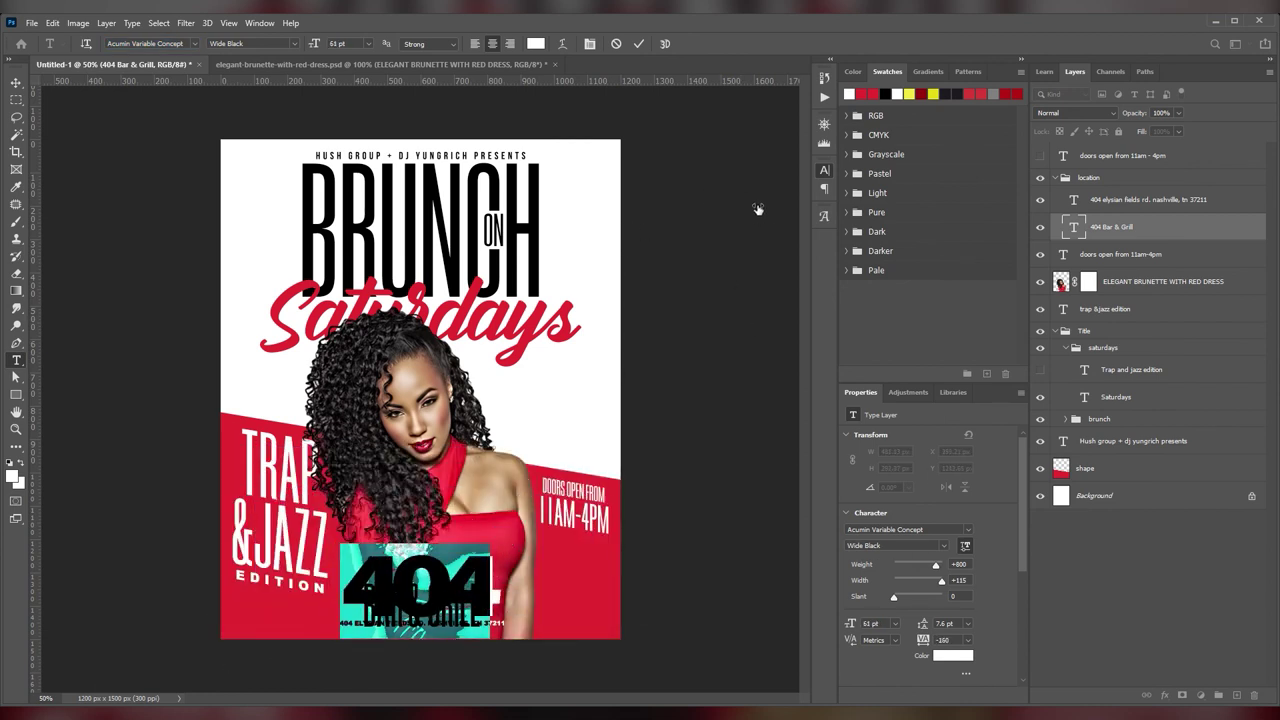
{"action": "key", "text": "ctrl+z"}
{"action": "key", "text": "ctrl+z"}
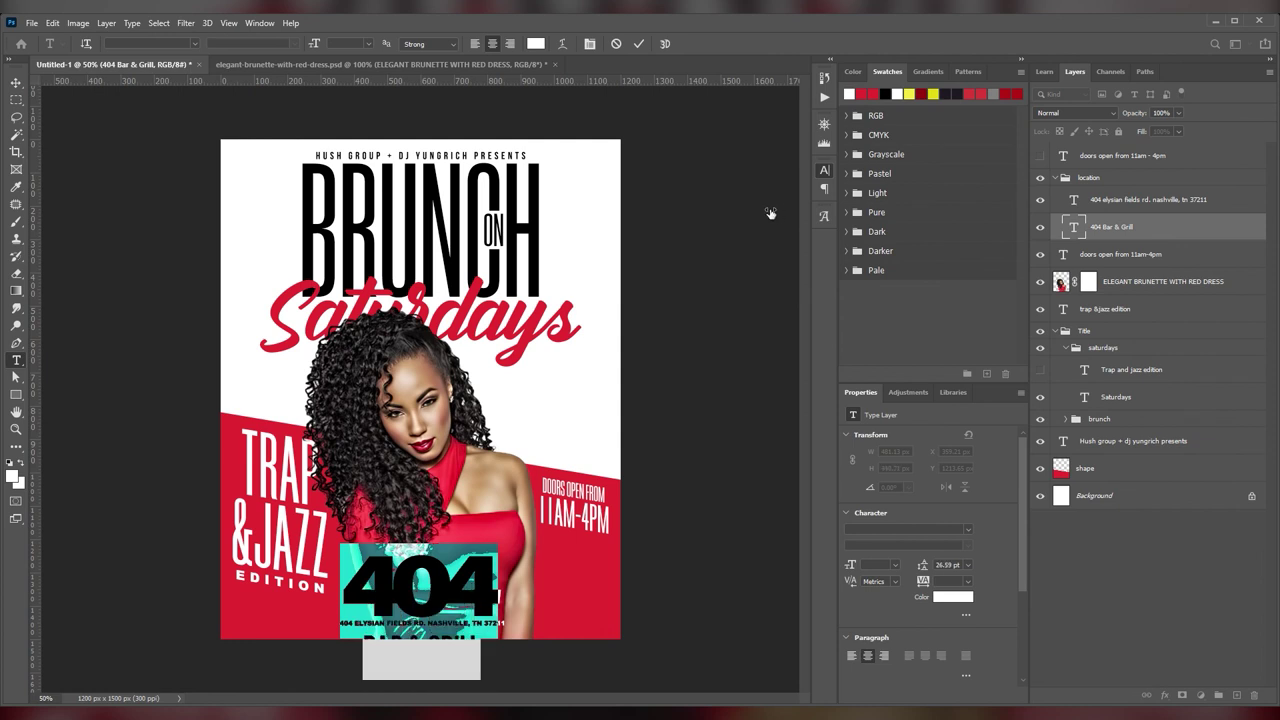
{"action": "key", "text": "ctrl+z"}
{"action": "key", "text": "ctrl+z"}
{"action": "key", "text": "ctrl+z"}
{"action": "key", "text": "ctrl+z"}
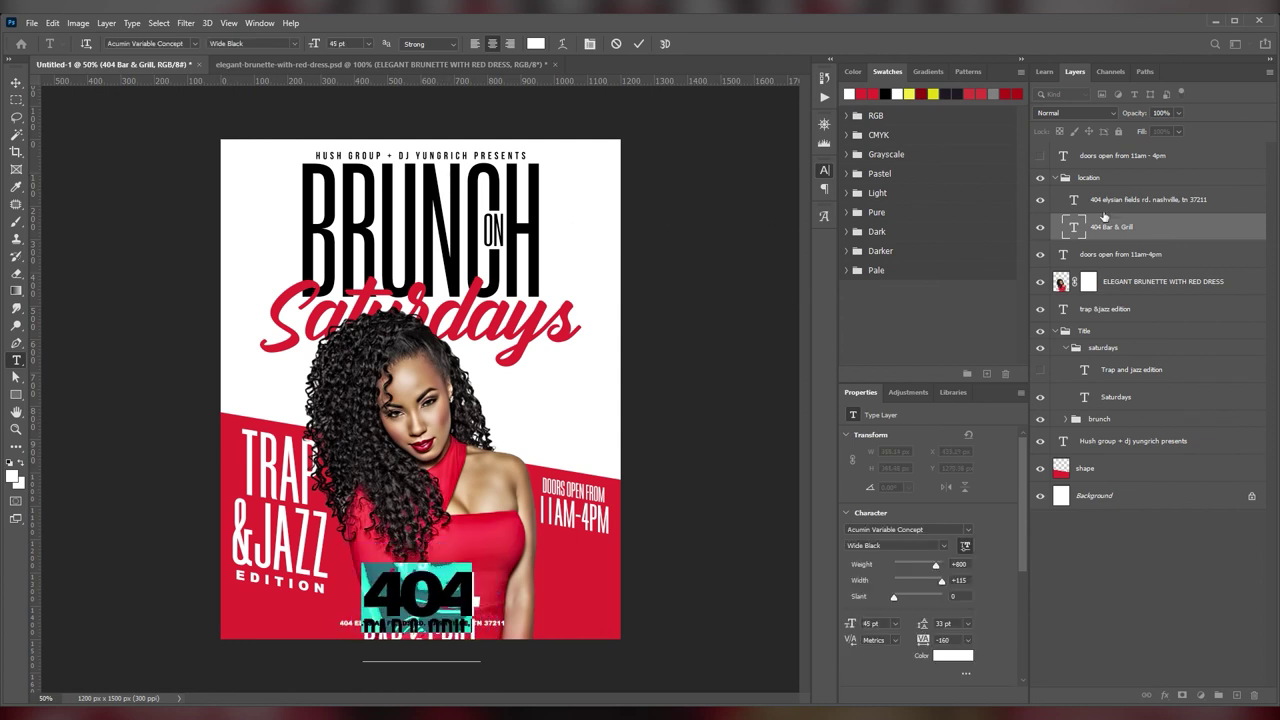
{"action": "key", "text": "ctrl+z"}
{"action": "key", "text": "ctrl+z"}
{"action": "key", "text": "ctrl+z"}
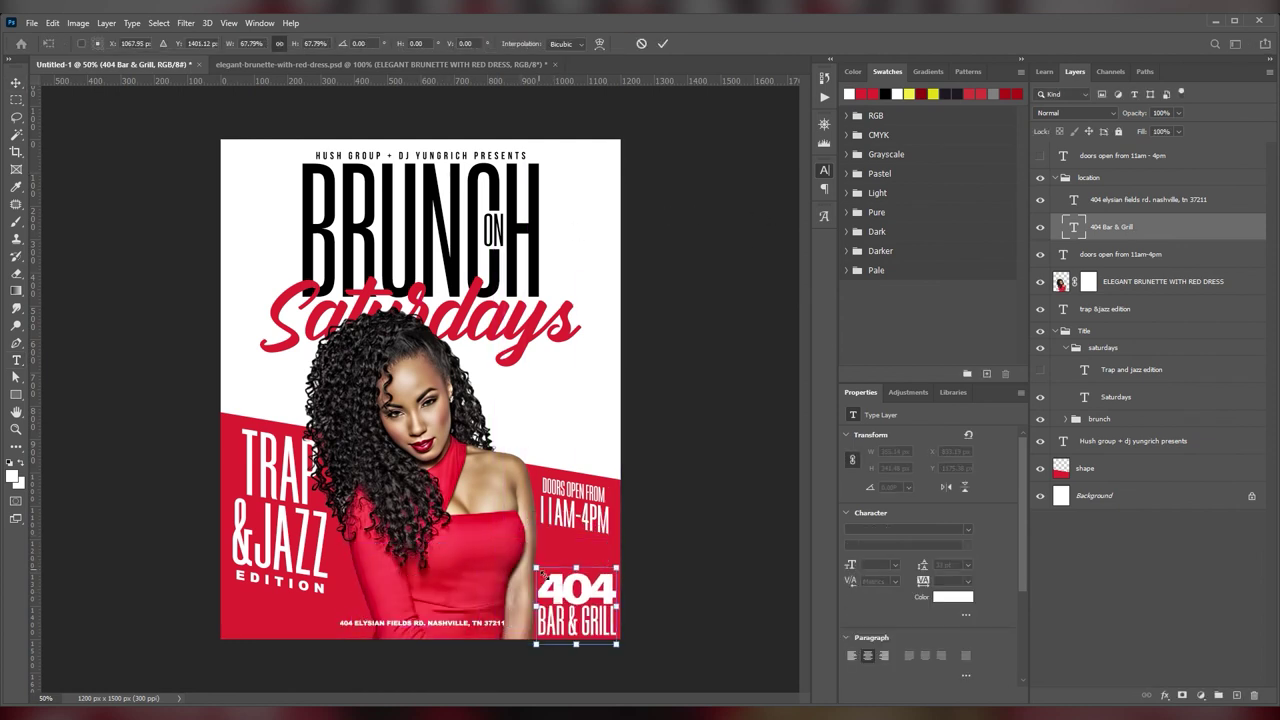
Step: Scale, place and slightly skew the 404 BAR & GRILL block beneath the door hours
{"action": "key", "text": "ctrl+t"}
{"action": "left_click_drag", "start_coordinate": [540, 580], "coordinate": [540, 572]}
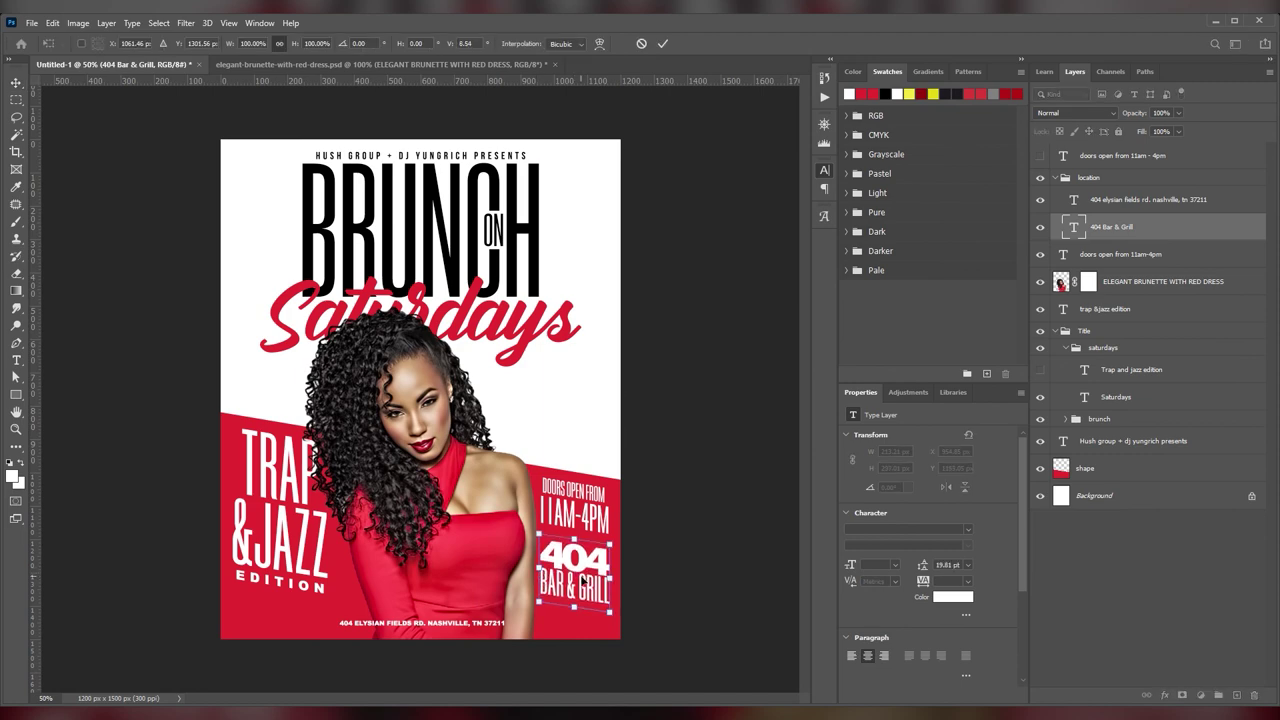
{"action": "scroll", "coordinate": [550, 560], "scroll_direction": "up", "scroll_amount": 5}
{"action": "scroll", "coordinate": [550, 557], "scroll_direction": "down", "scroll_amount": 5}
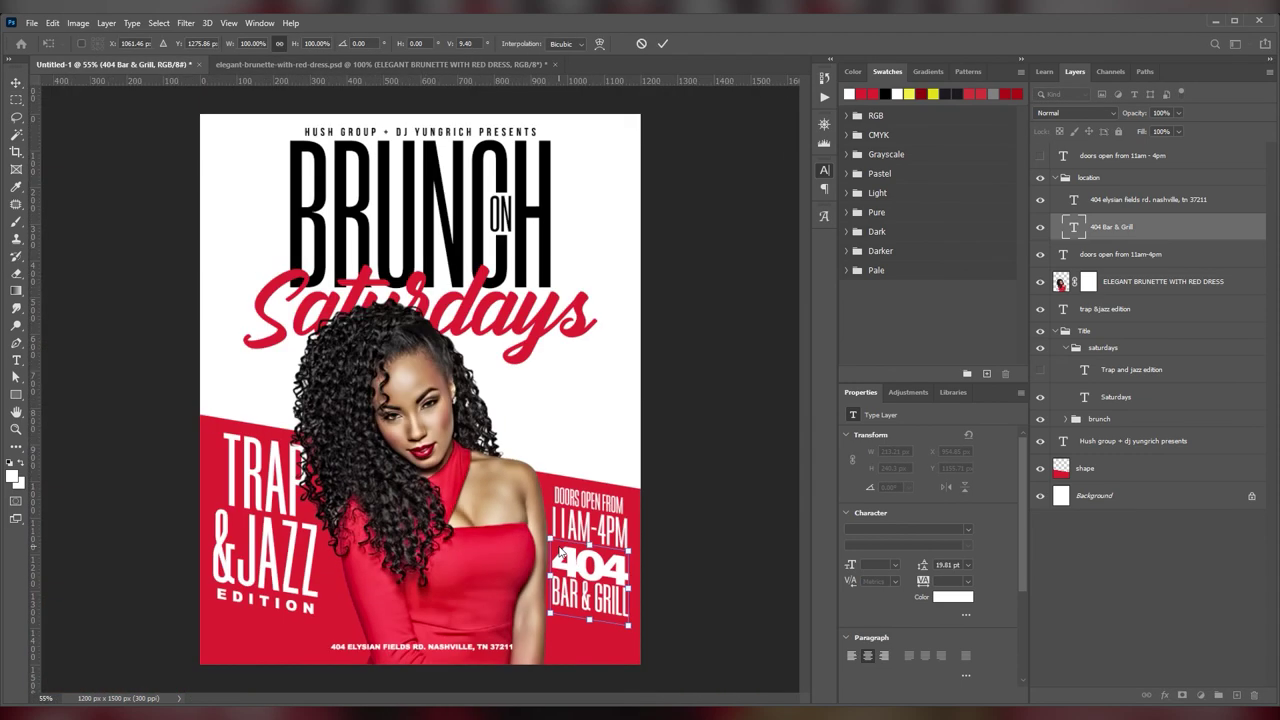
{"action": "key", "text": "Return"}
Step: Increase the letter spacing of the address line at the bottom
{"action": "double_click", "coordinate": [420, 647]}
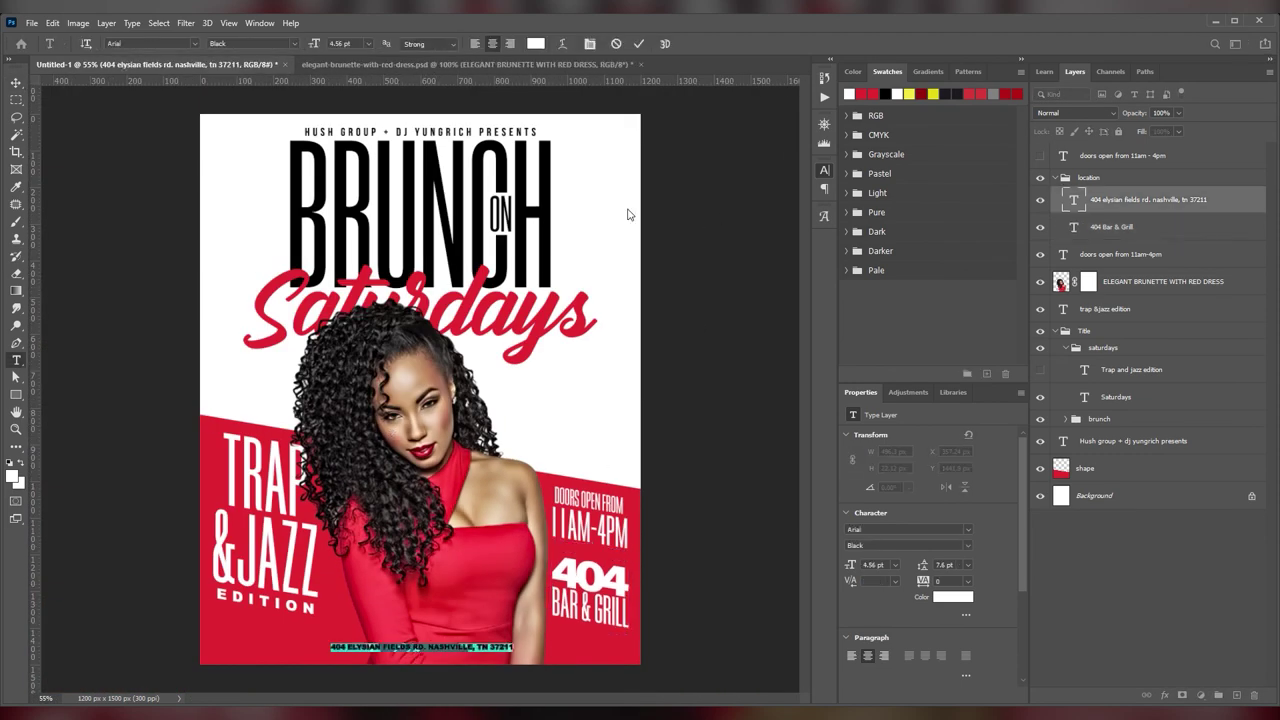
{"action": "key", "text": "alt+Right"}
{"action": "key", "text": "alt+Right"}
{"action": "key", "text": "alt+Right"}
{"action": "key", "text": "alt+Right"}
{"action": "key", "text": "alt+Right"}
{"action": "key", "text": "alt+Right"}
{"action": "key", "text": "ctrl+Return"}
{"action": "scroll", "coordinate": [590, 537], "scroll_direction": "down", "scroll_amount": 2}
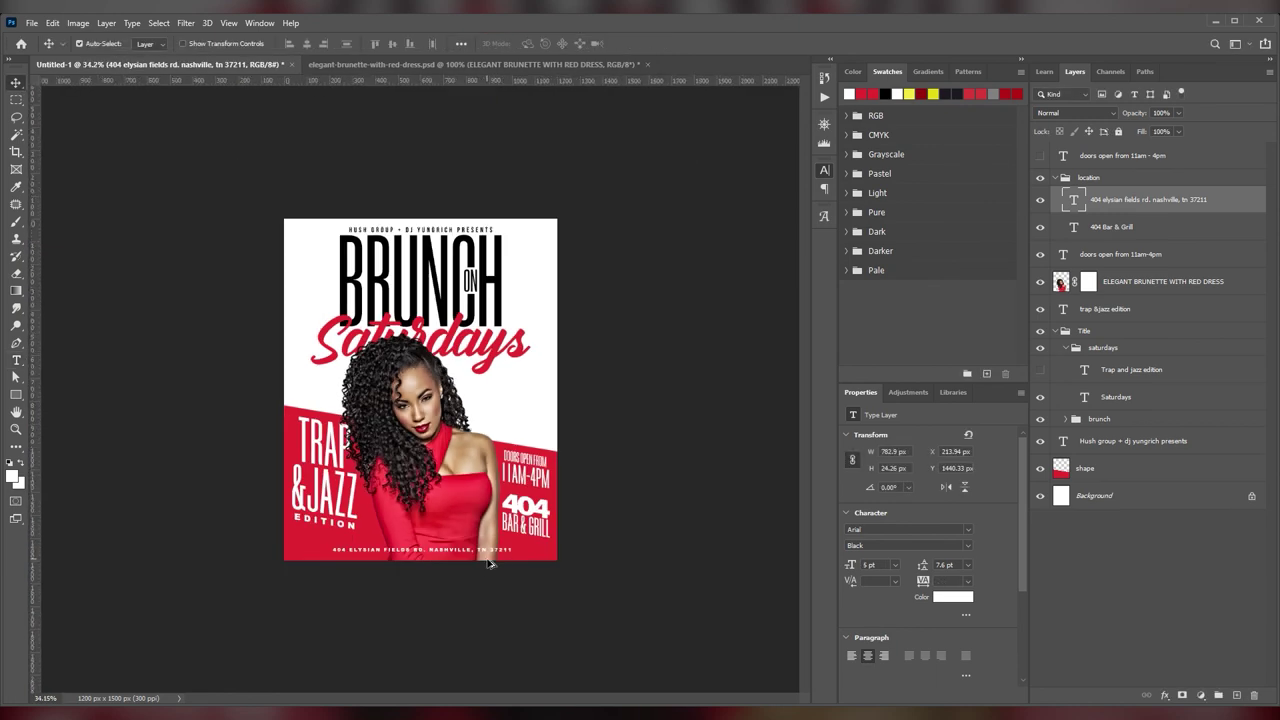
Step: Fade the bottom of the model photo with a vertical gradient on its mask
{"action": "left_click", "coordinate": [1088, 281]}
{"action": "key", "text": "g"}
{"action": "left_click_drag", "start_coordinate": [428, 565], "coordinate": [428, 623]}
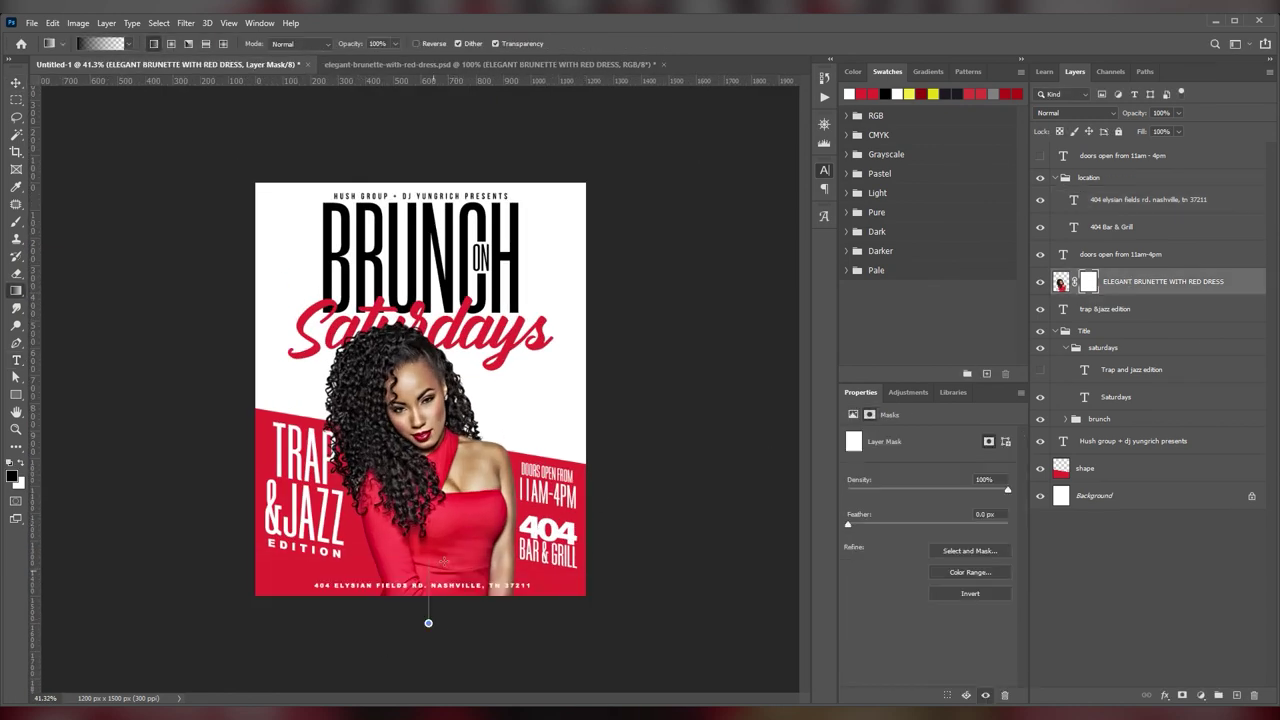